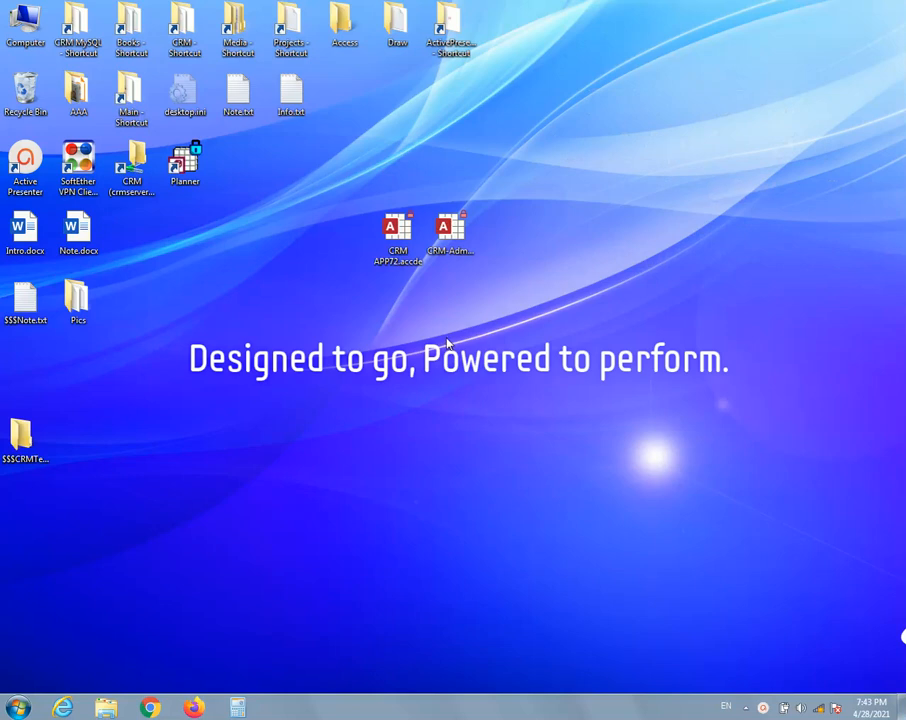
Open the CRM admin database and show the user page of the record with ID 1
{"action": "double_click", "coordinate": [447, 234]}
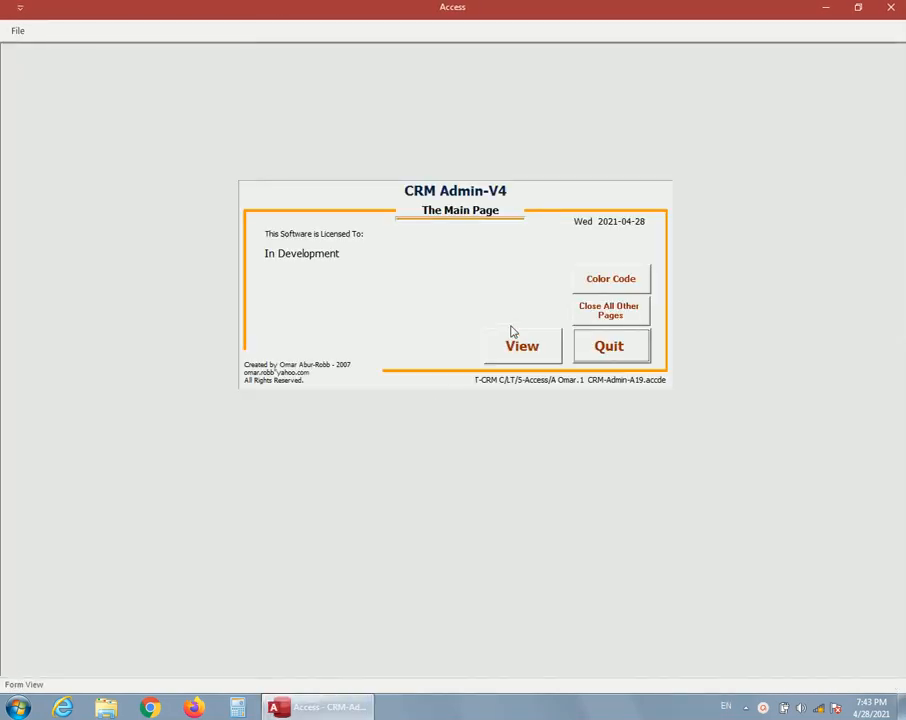
{"action": "left_click", "coordinate": [510, 345]}
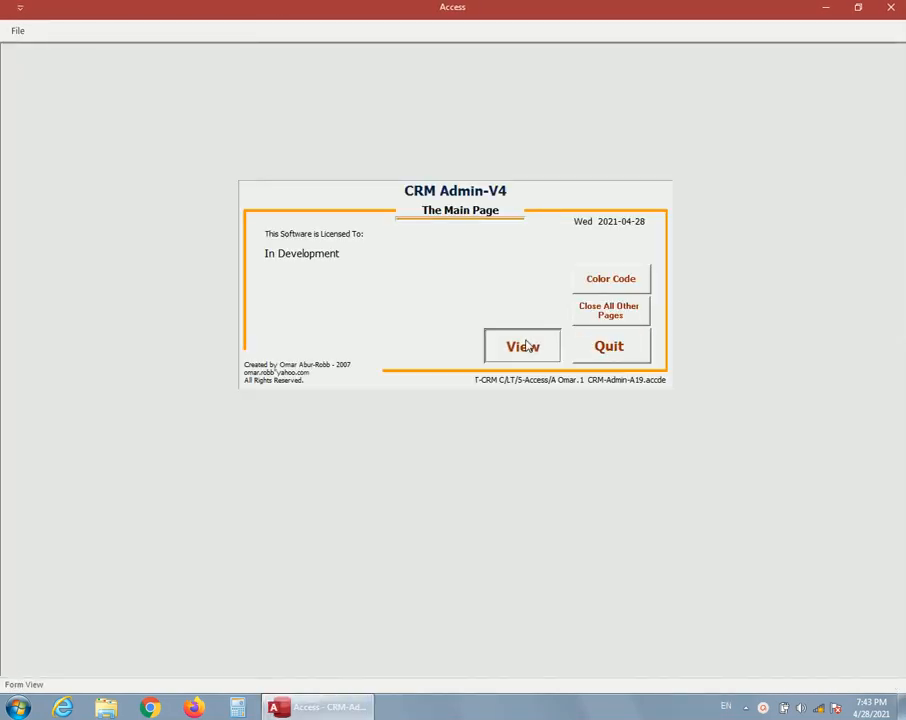
{"action": "left_click", "coordinate": [434, 191]}
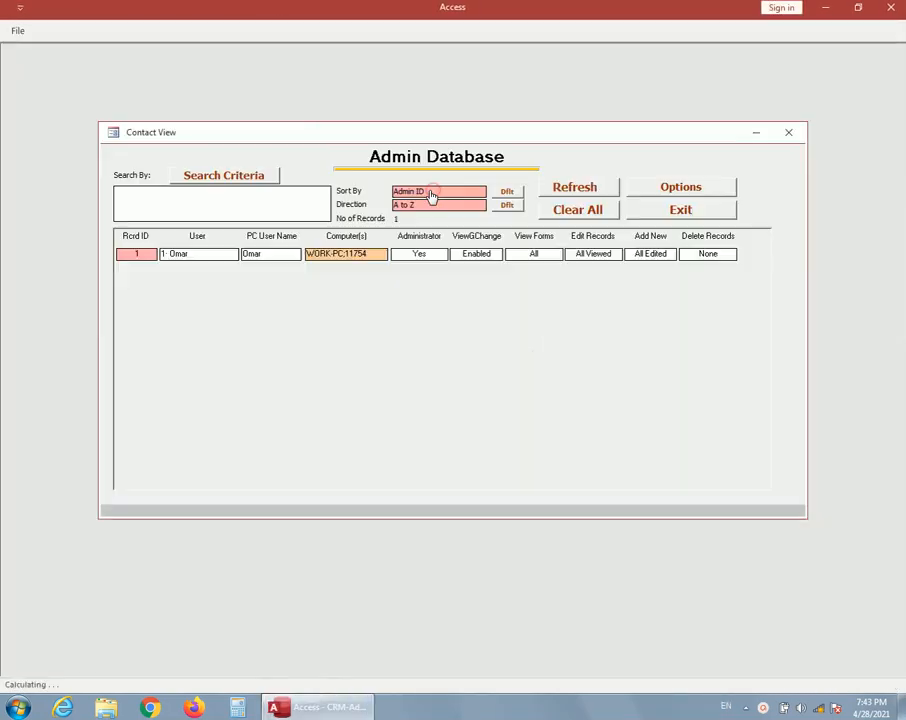
{"action": "double_click", "coordinate": [141, 256]}
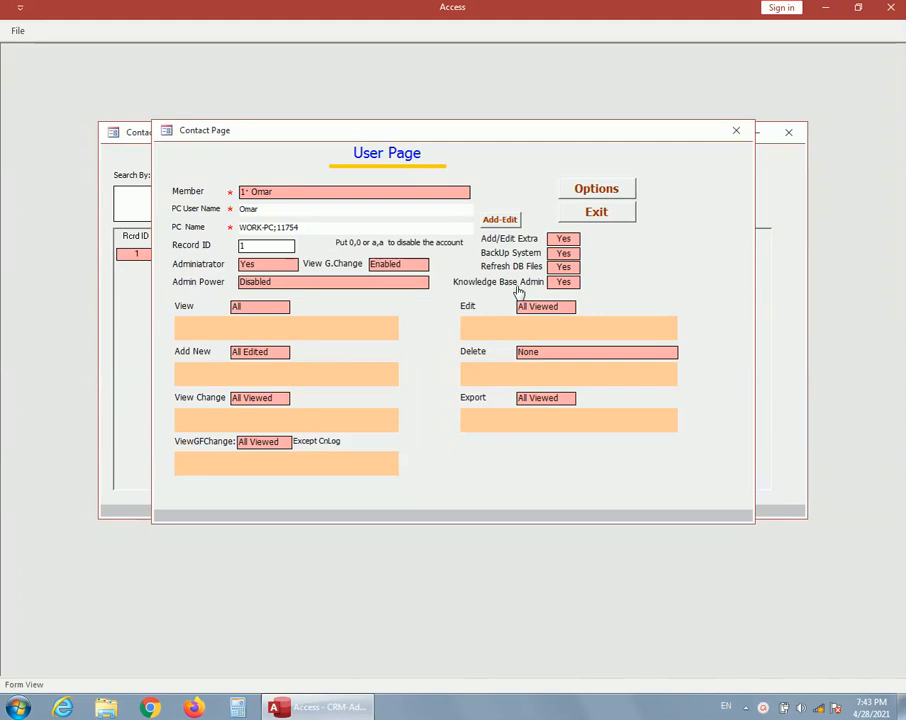
Set the user's Knowledge Base Admin privilege to blank and quit the admin database
{"action": "left_click", "coordinate": [559, 282]}
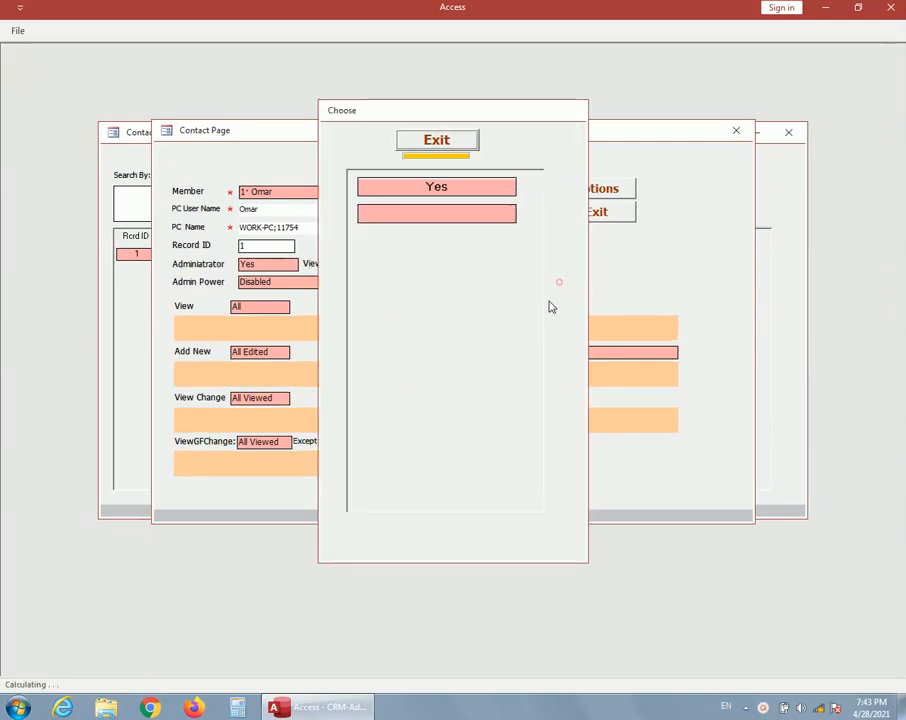
{"action": "left_click", "coordinate": [453, 214]}
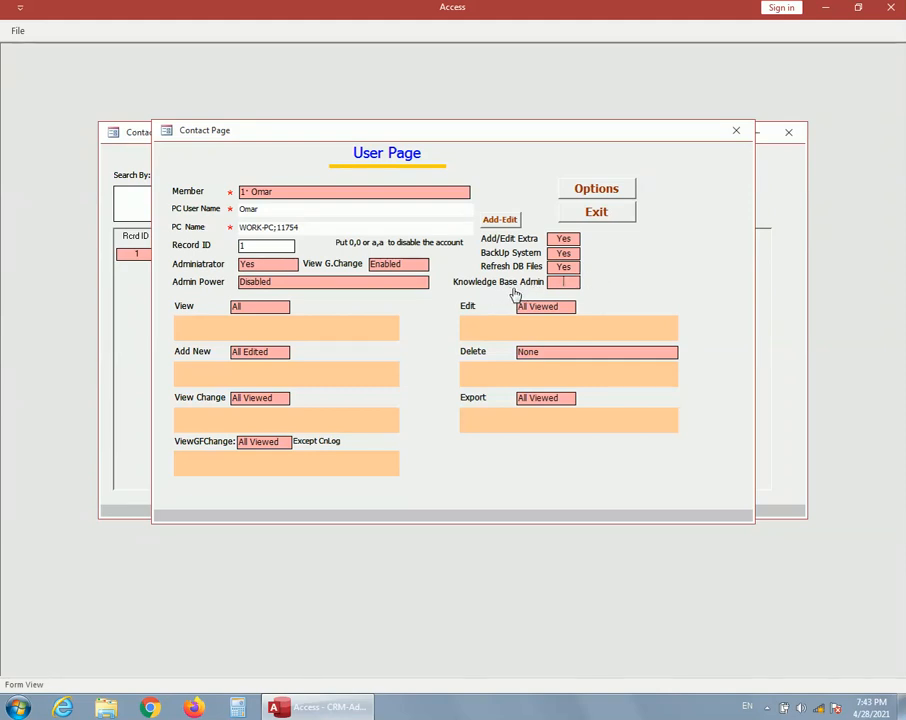
{"action": "left_click", "coordinate": [601, 219]}
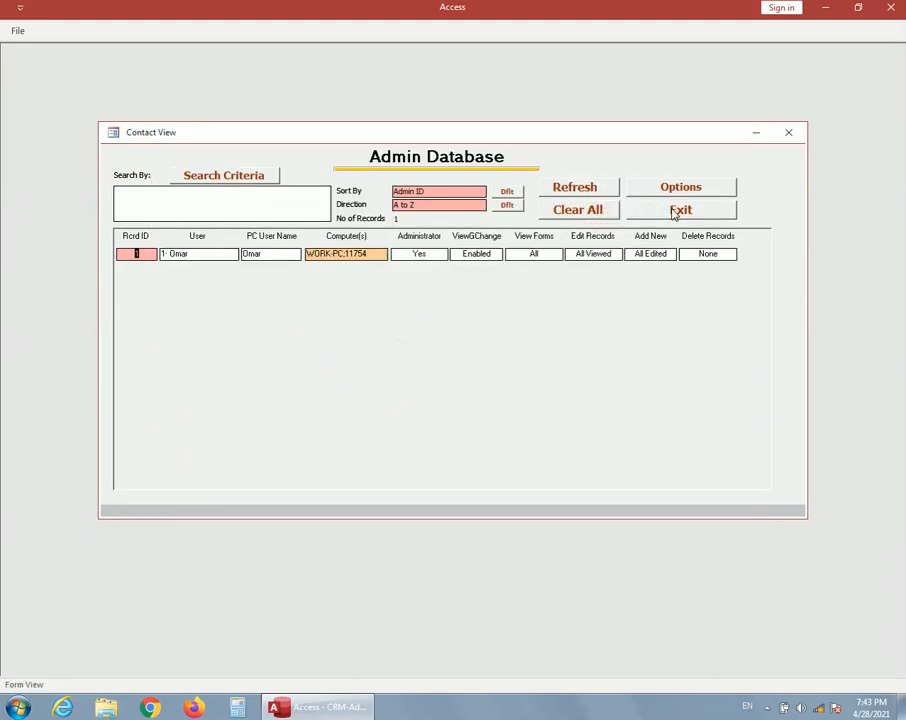
{"action": "left_click", "coordinate": [673, 209]}
{"action": "left_click", "coordinate": [606, 344]}
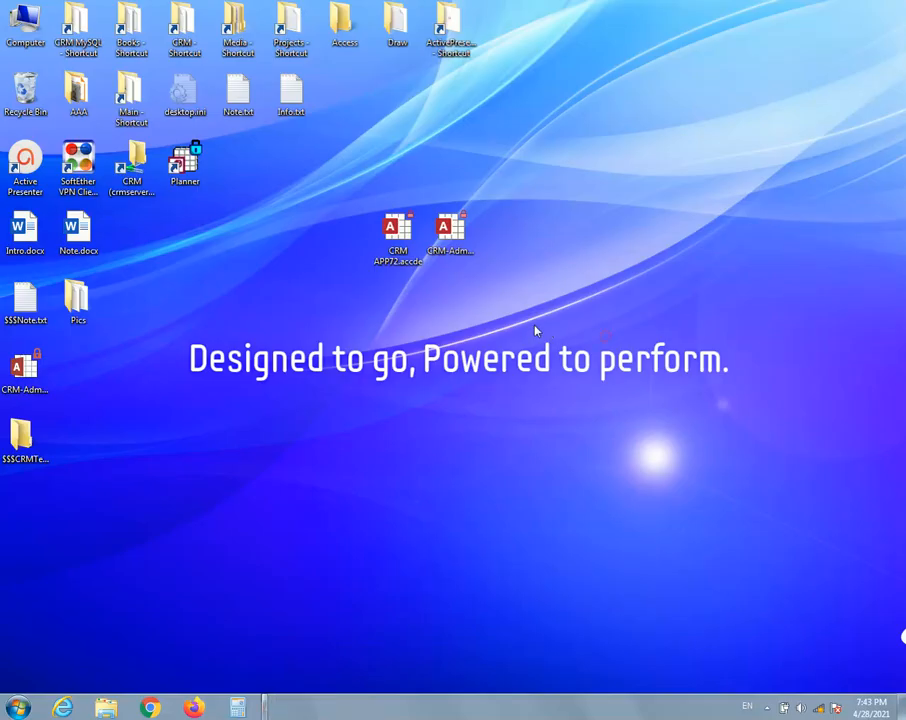
Open CRM APP72.accde and bring up the Knowledge Base's Group database
{"action": "left_click", "coordinate": [397, 248]}
{"action": "double_click", "coordinate": [397, 248]}
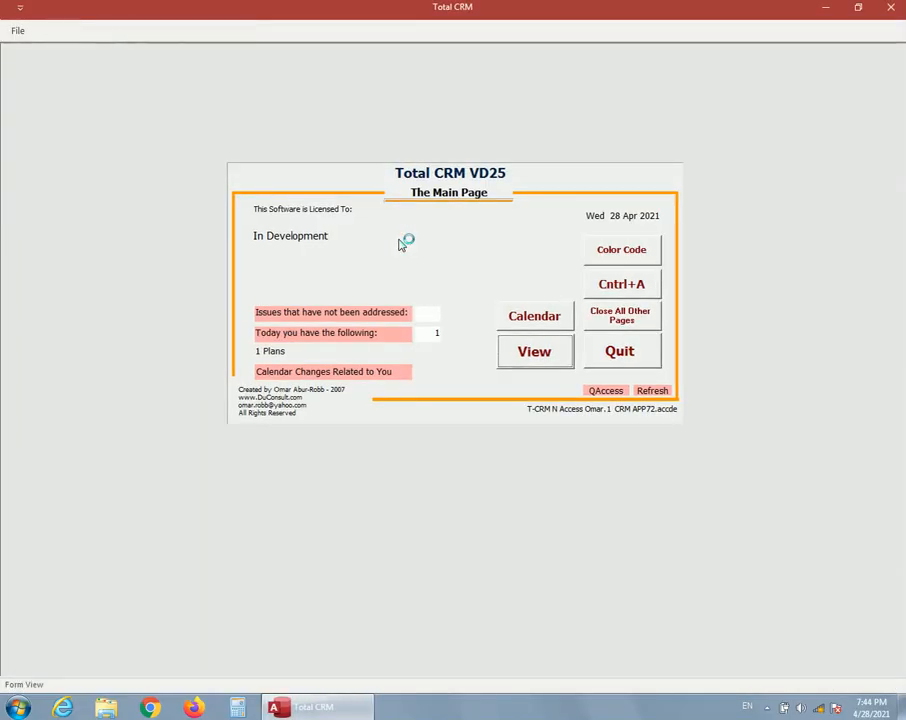
{"action": "left_click", "coordinate": [535, 352]}
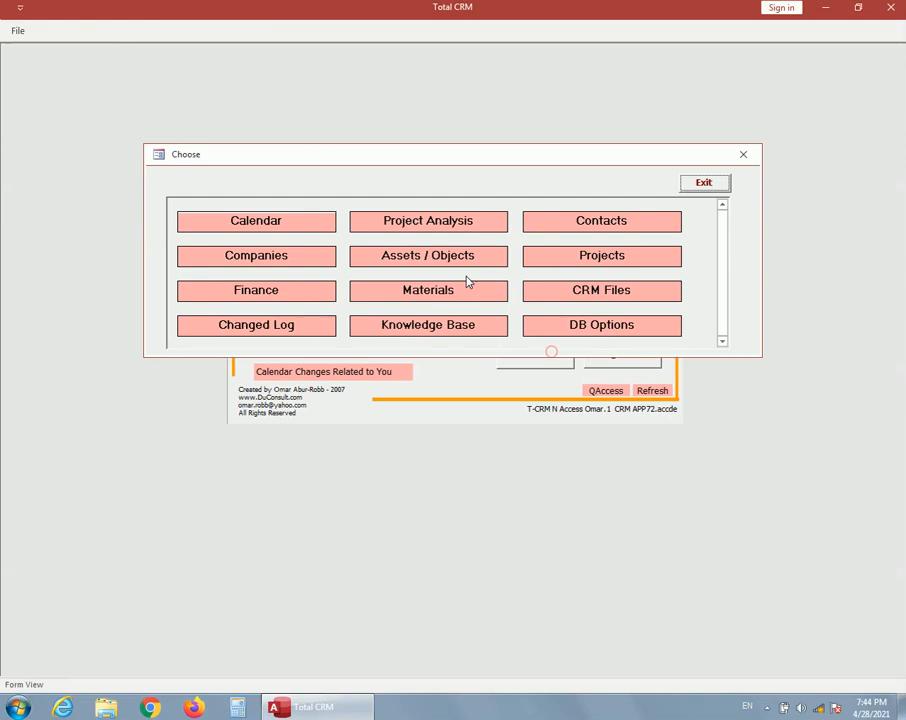
{"action": "left_click", "coordinate": [450, 328]}
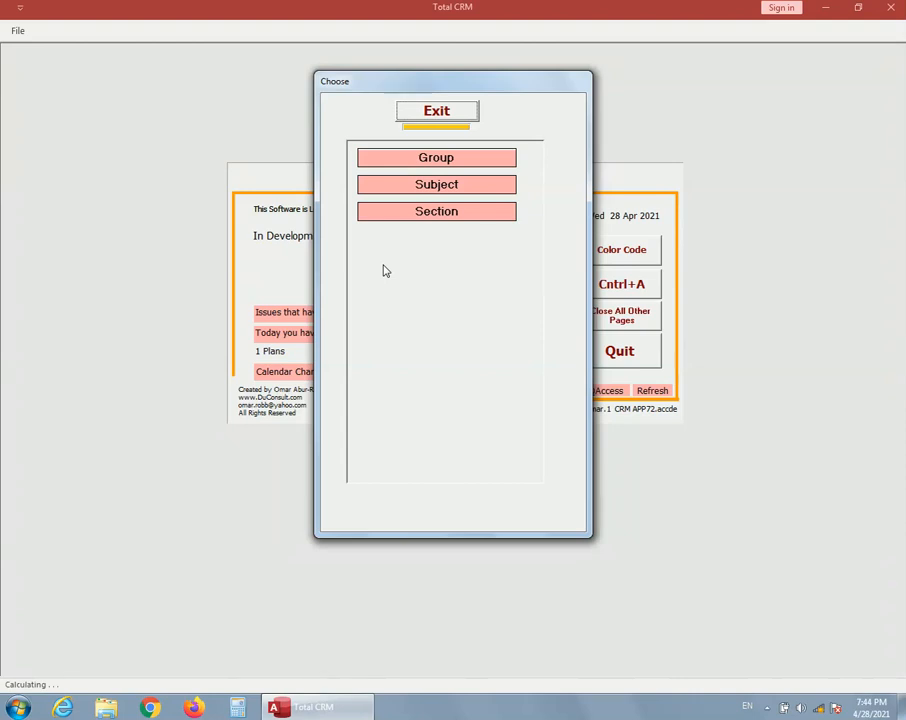
{"action": "left_click", "coordinate": [438, 162]}
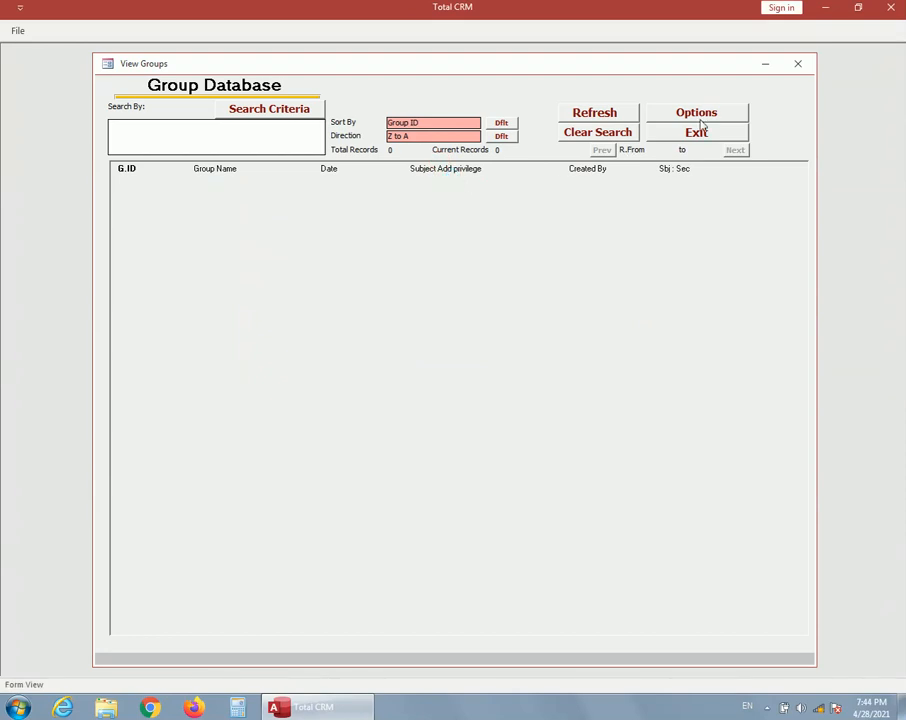
Add a new group named with the user's first name followed by "P.Folder"
{"action": "left_click", "coordinate": [700, 114]}
{"action": "left_click", "coordinate": [446, 165]}
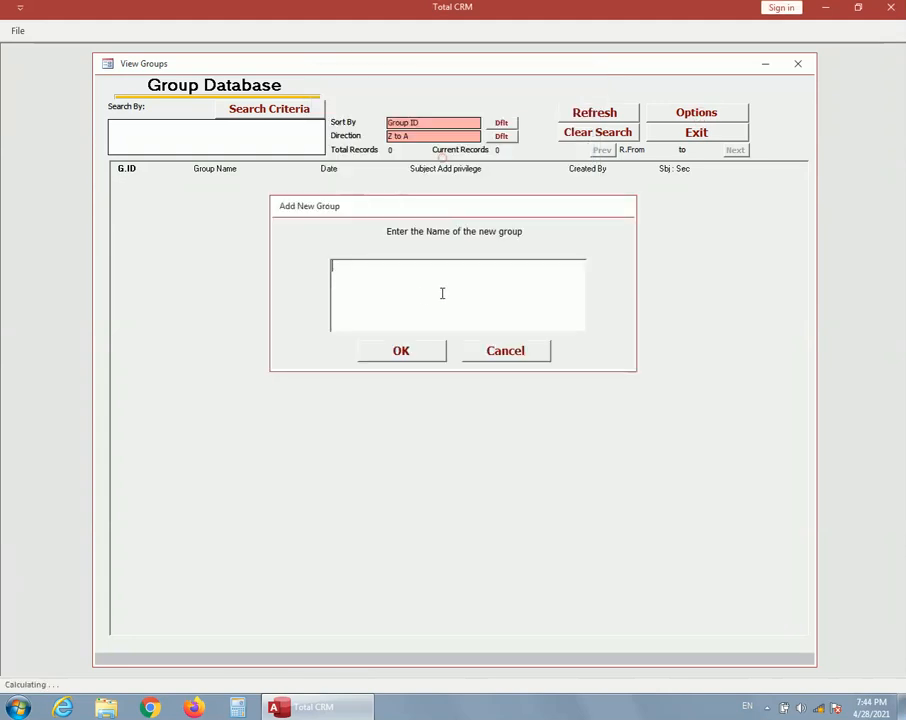
{"action": "type", "text": "O"}
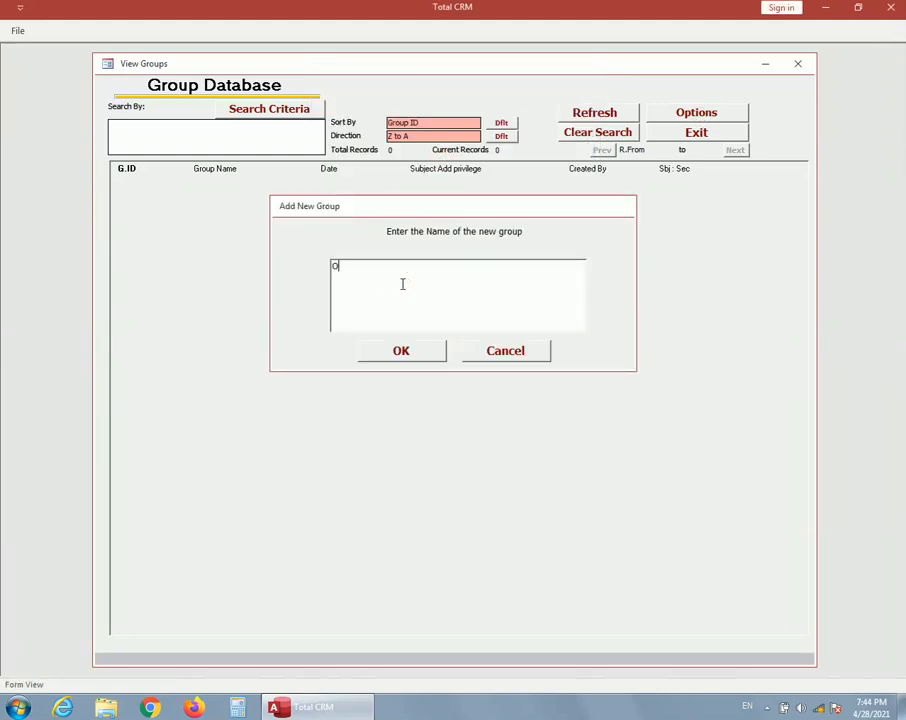
{"action": "type", "text": "mar P.Folder"}
{"action": "left_click", "coordinate": [398, 358]}
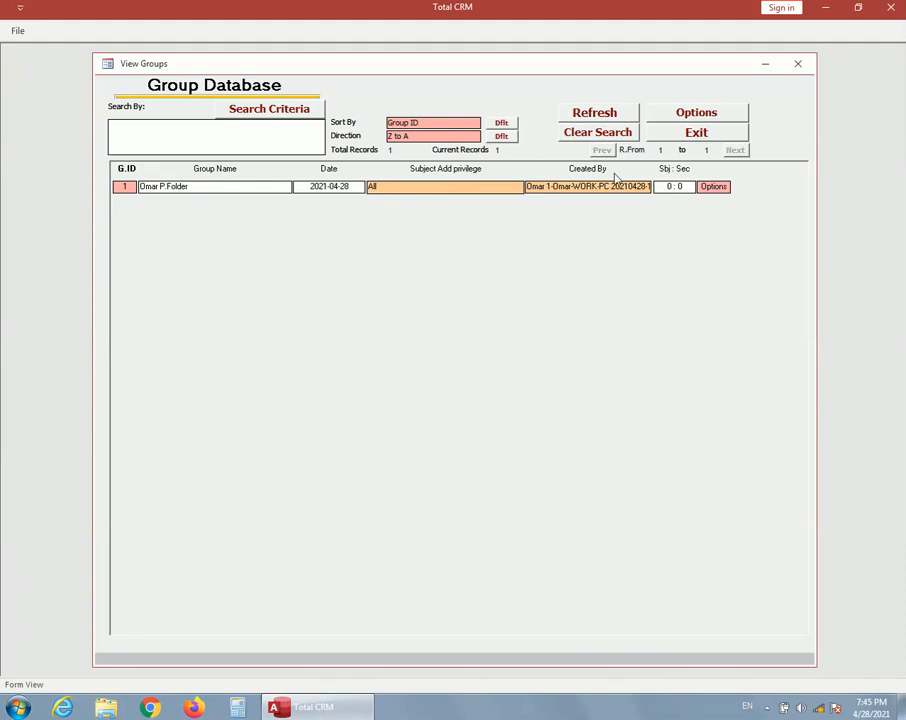
Restrict the group's Subject Add privilege to the single listed user through AdminPower/Select
{"action": "left_click", "coordinate": [714, 187]}
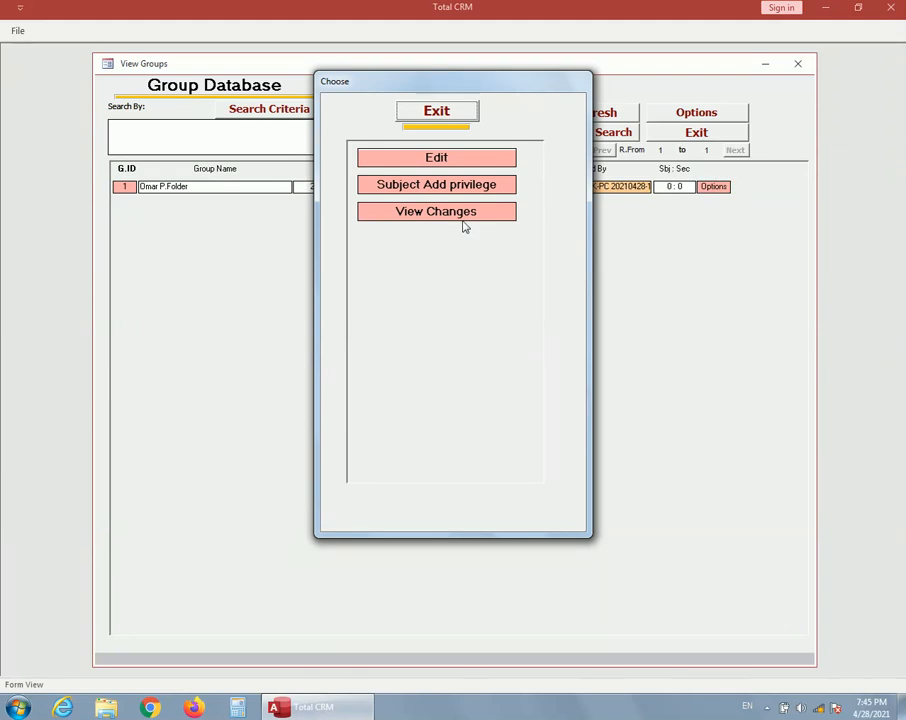
{"action": "left_click", "coordinate": [432, 186]}
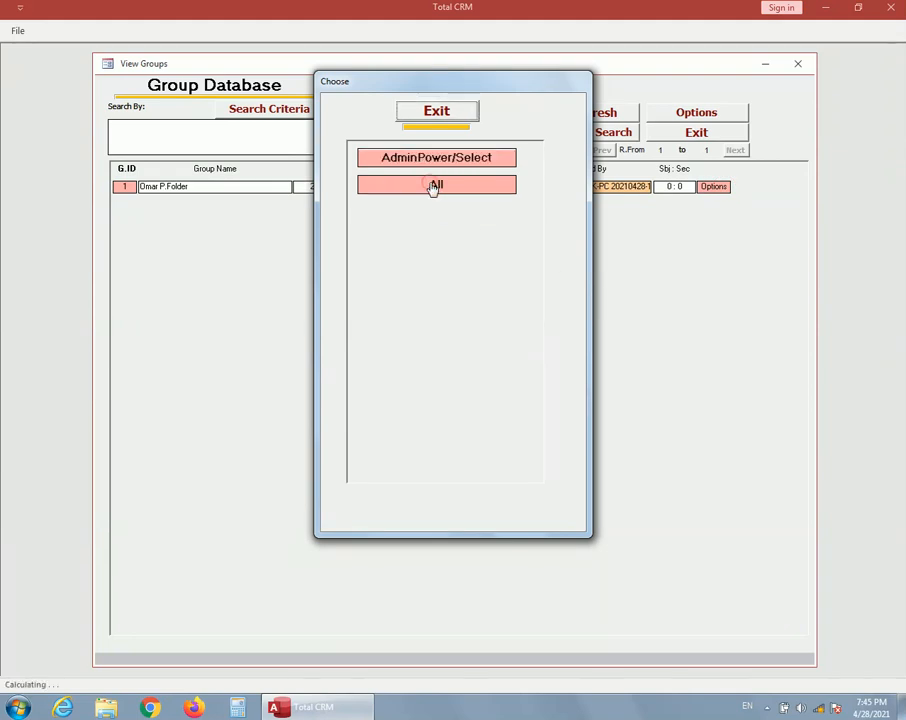
{"action": "left_click", "coordinate": [426, 163]}
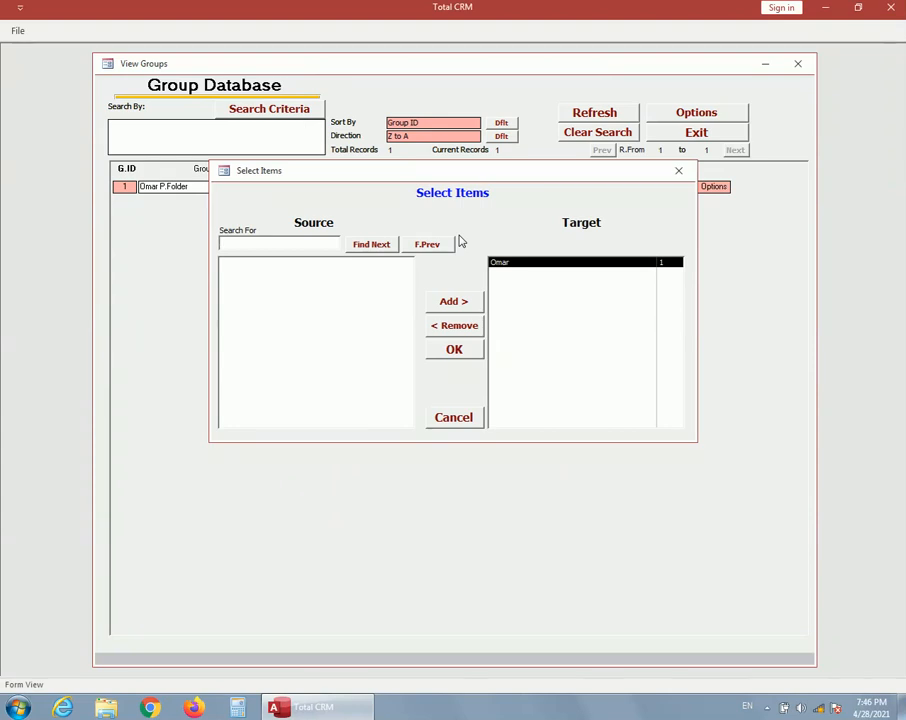
{"action": "left_click", "coordinate": [454, 352]}
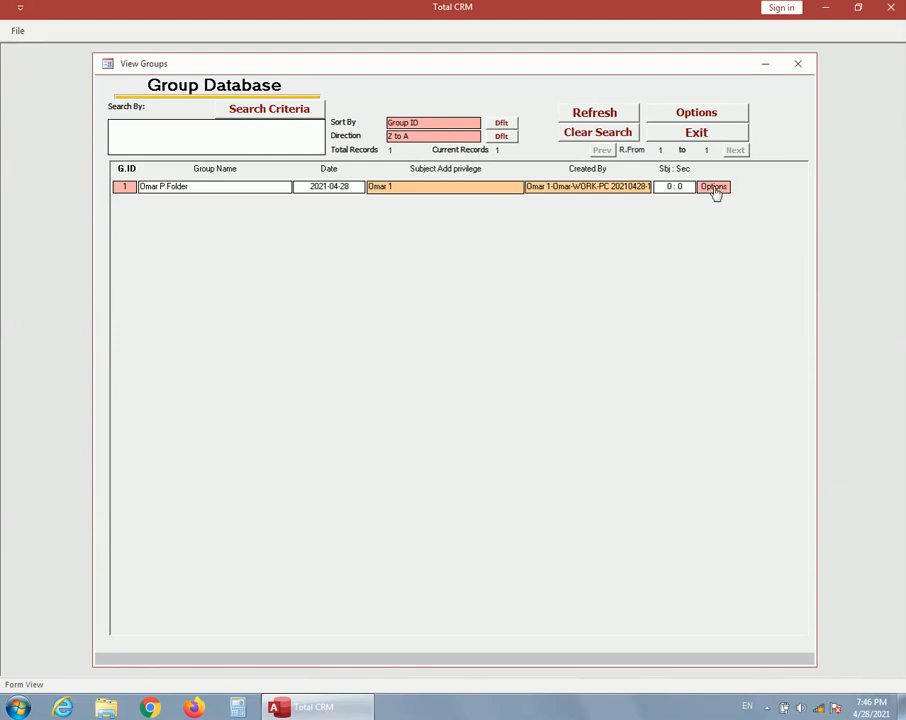
Set the group's Subject Add privilege back to All
{"action": "left_click", "coordinate": [713, 187]}
{"action": "left_click", "coordinate": [436, 186]}
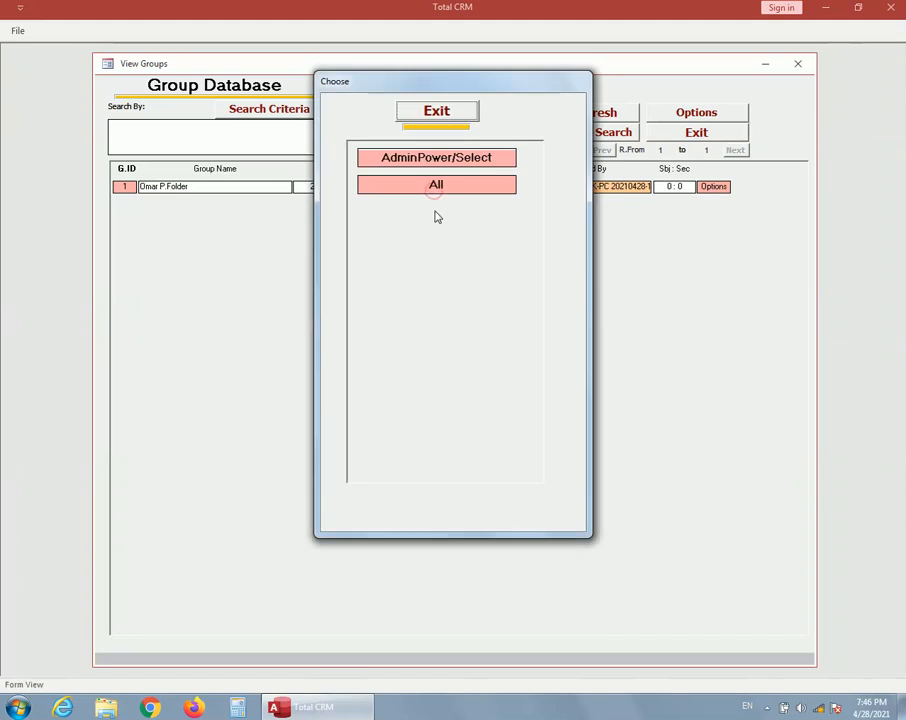
{"action": "left_click", "coordinate": [436, 184]}
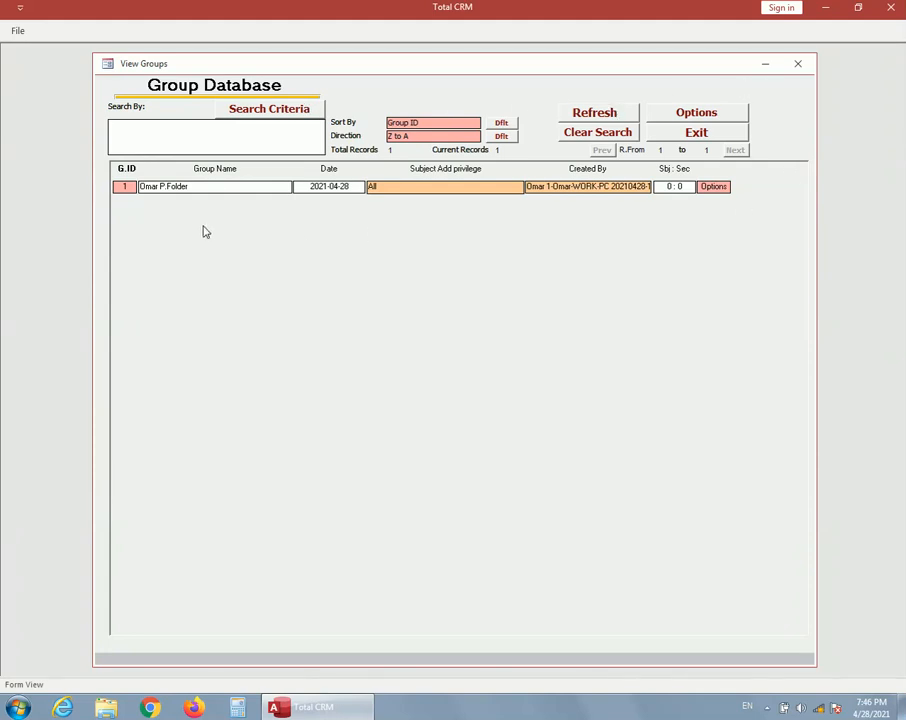
Examine the Group Database's search criteria, its sort field and direction choices, and its available options
{"action": "left_click", "coordinate": [258, 112]}
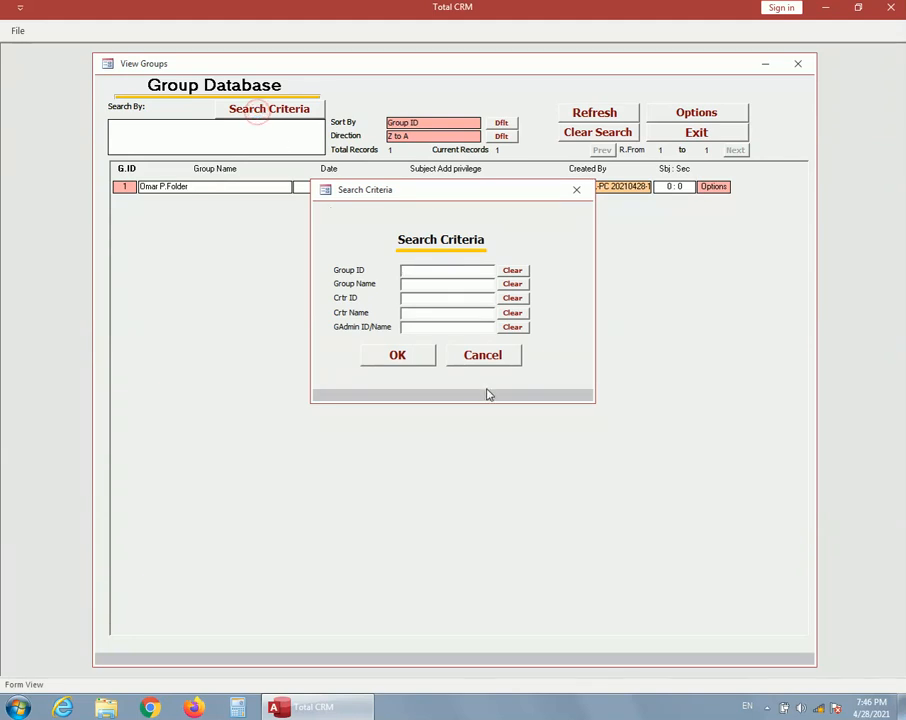
{"action": "left_click", "coordinate": [487, 358]}
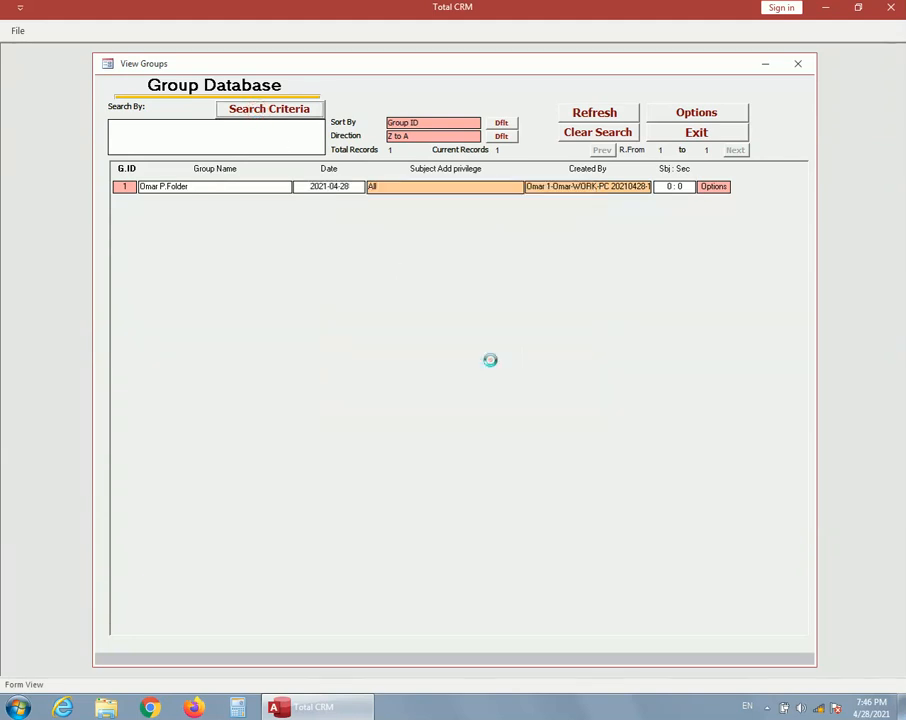
{"action": "left_click", "coordinate": [441, 131]}
{"action": "left_click", "coordinate": [439, 126]}
{"action": "left_click", "coordinate": [436, 136]}
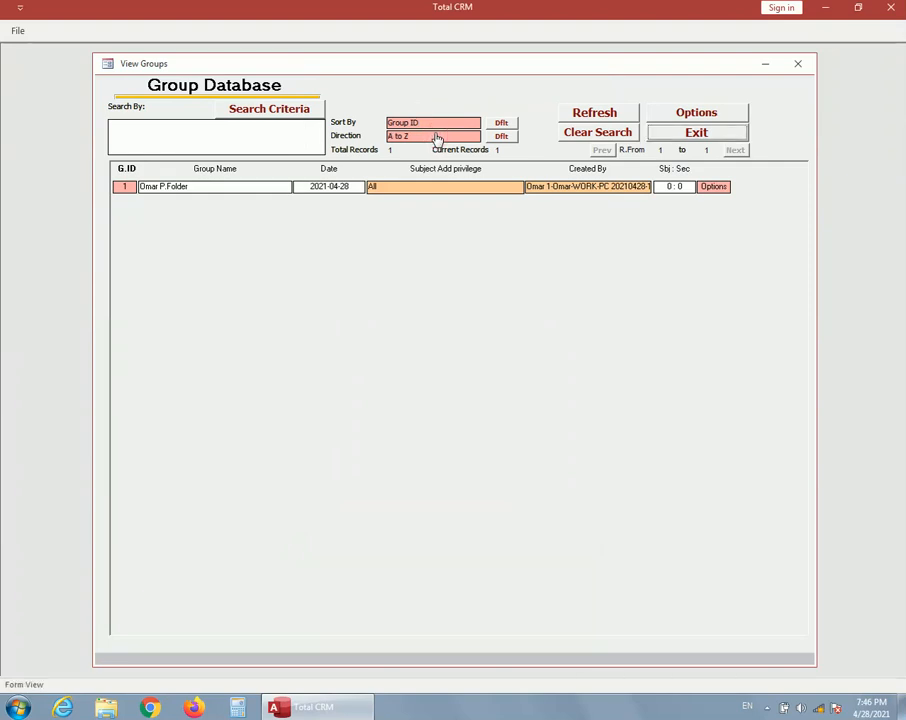
{"action": "left_click", "coordinate": [435, 134]}
{"action": "left_click", "coordinate": [696, 115]}
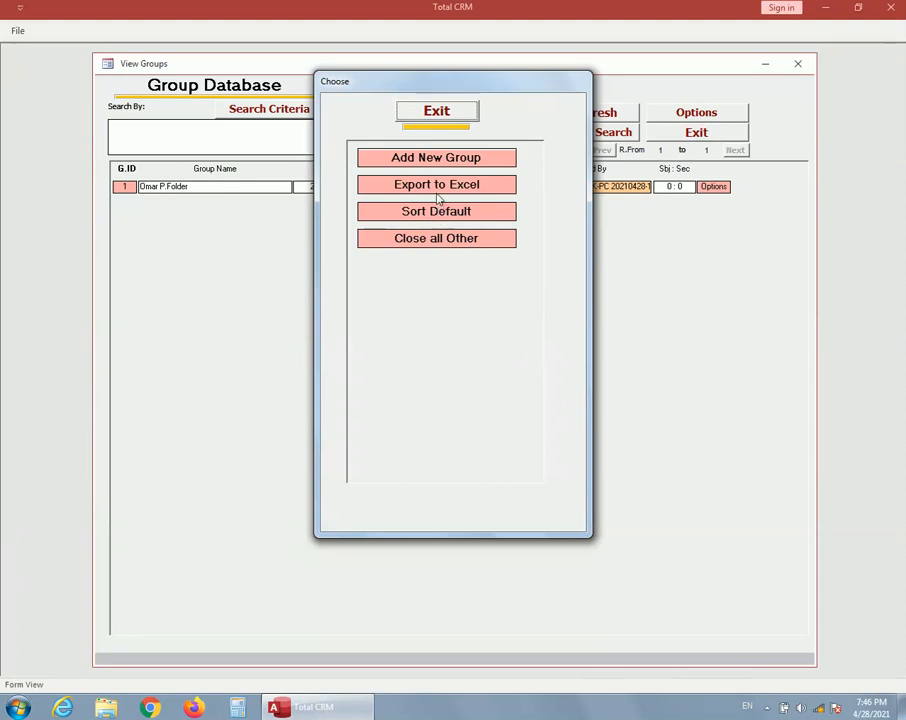
{"action": "left_click", "coordinate": [447, 112]}
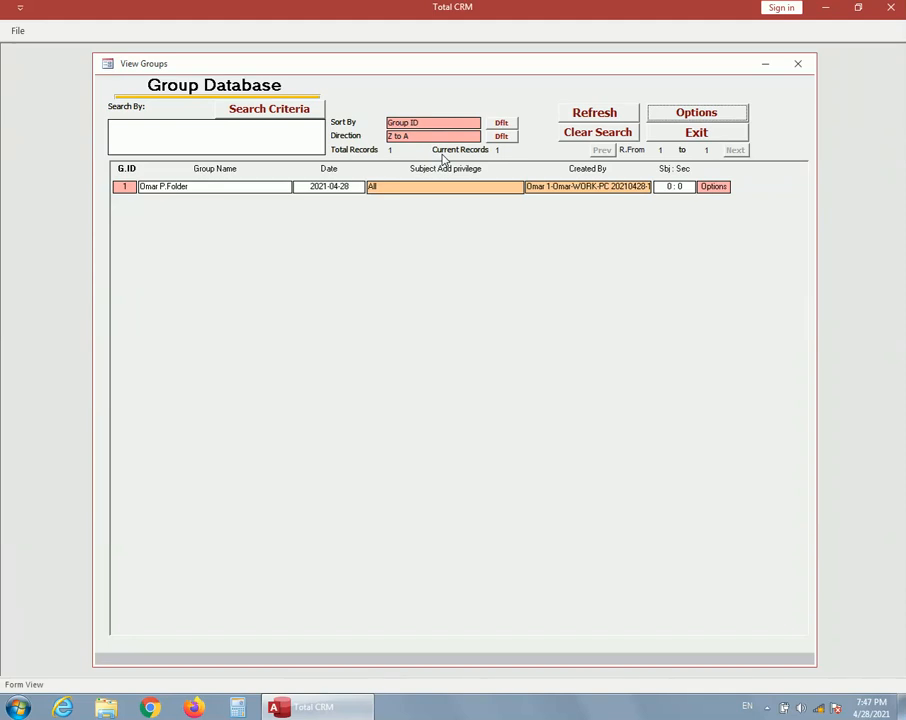
Open the subject list of group 1 and add a new subject named "Training"
{"action": "left_click", "coordinate": [123, 187]}
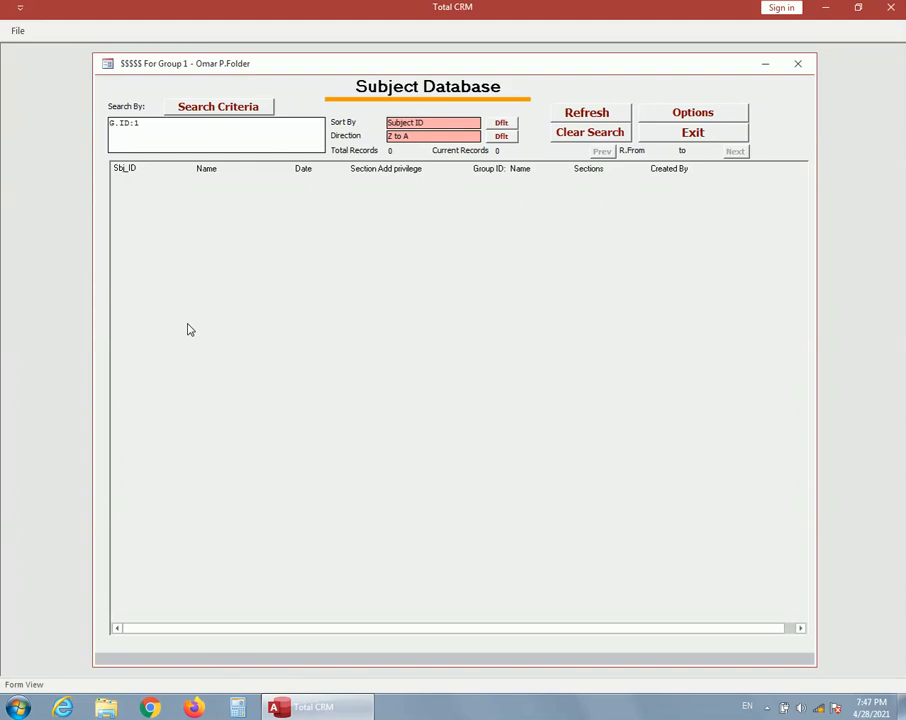
{"action": "left_click", "coordinate": [716, 113]}
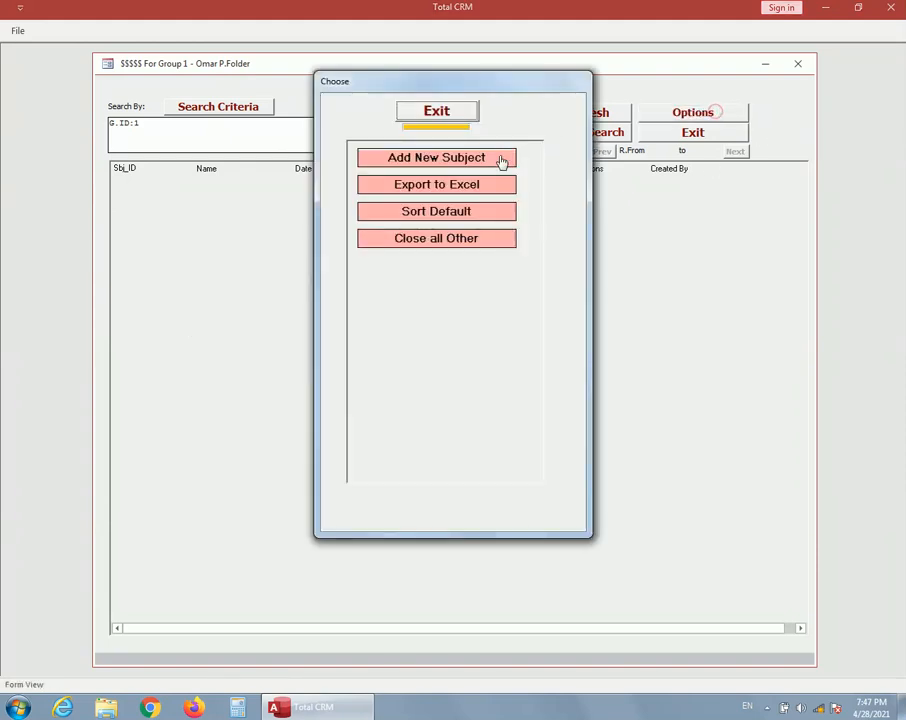
{"action": "left_click", "coordinate": [476, 162]}
{"action": "type", "text": "T"}
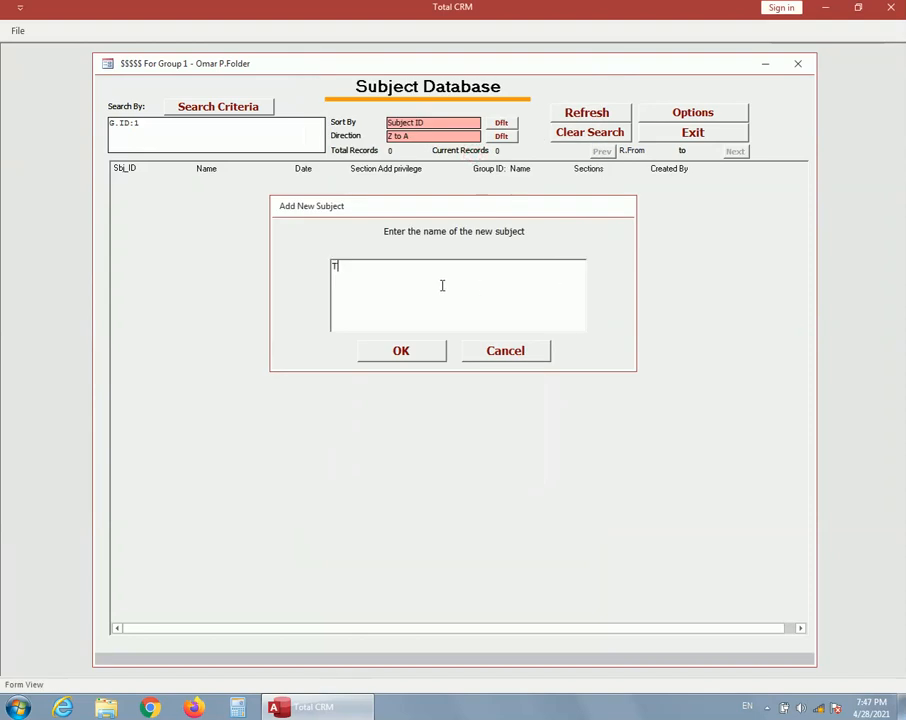
{"action": "type", "text": "raining"}
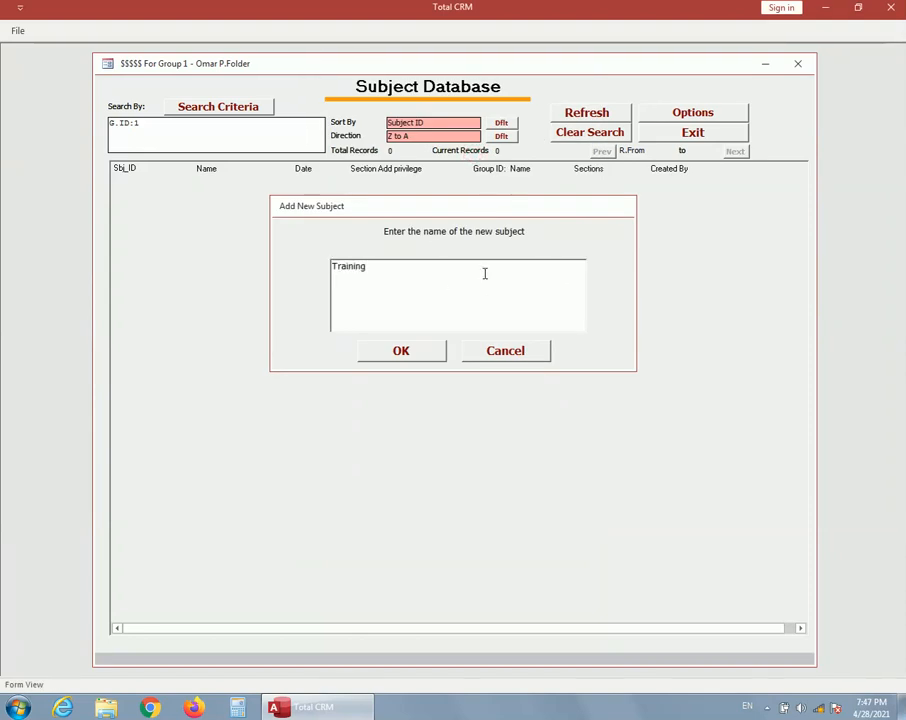
{"action": "left_click", "coordinate": [397, 351]}
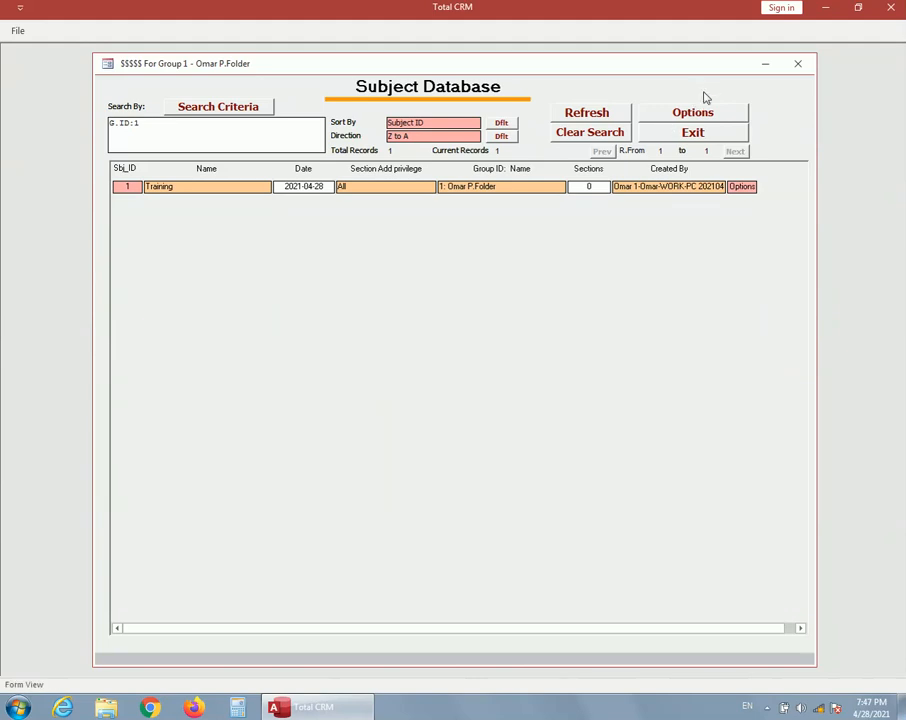
Add a second subject named "Education" to the group
{"action": "left_click", "coordinate": [690, 112]}
{"action": "left_click", "coordinate": [468, 165]}
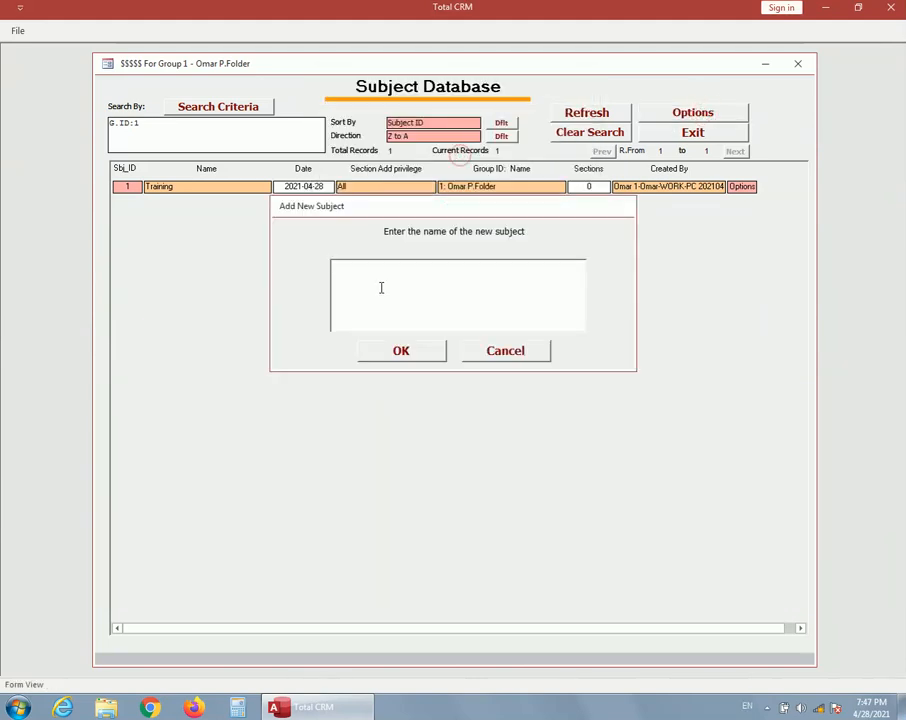
{"action": "type", "text": "Educ"}
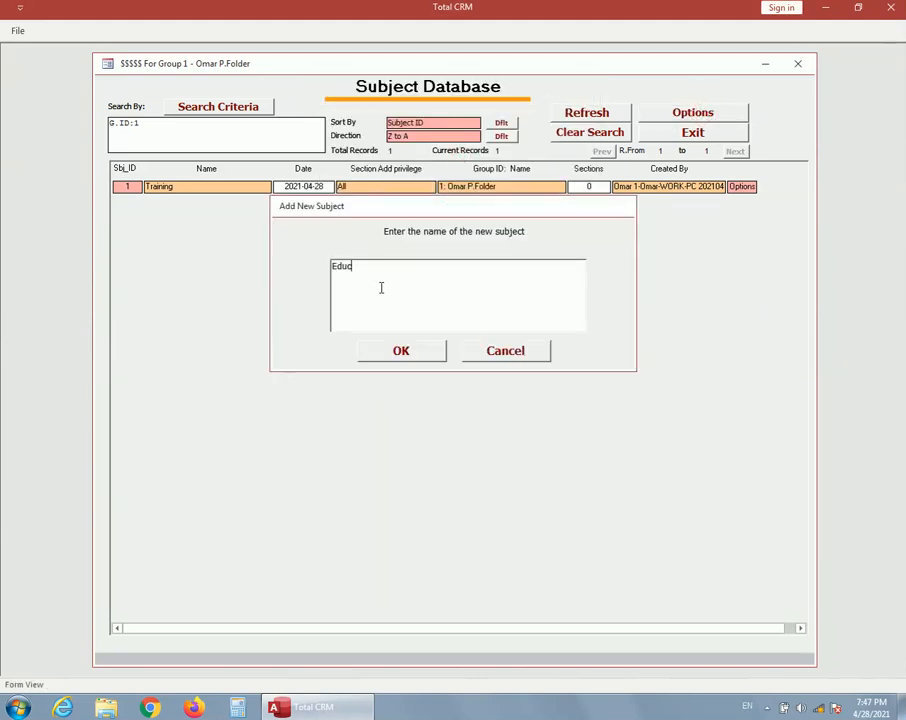
{"action": "type", "text": "ation"}
{"action": "left_click", "coordinate": [377, 358]}
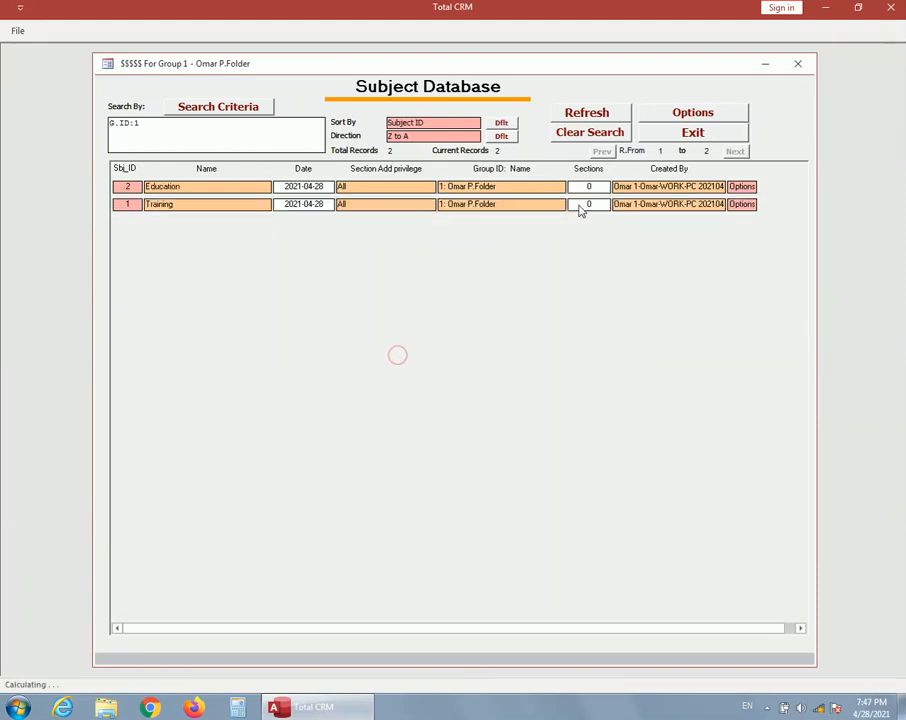
Add a third subject named "Hobbies" to group 1
{"action": "left_click", "coordinate": [677, 117]}
{"action": "left_click", "coordinate": [445, 158]}
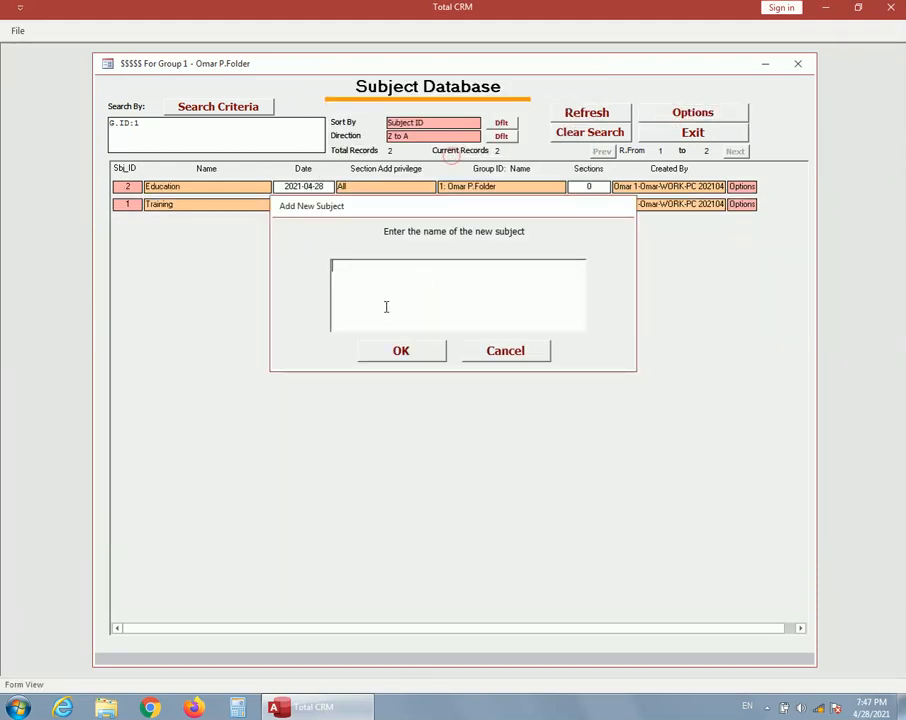
{"action": "type", "text": "Hobbies"}
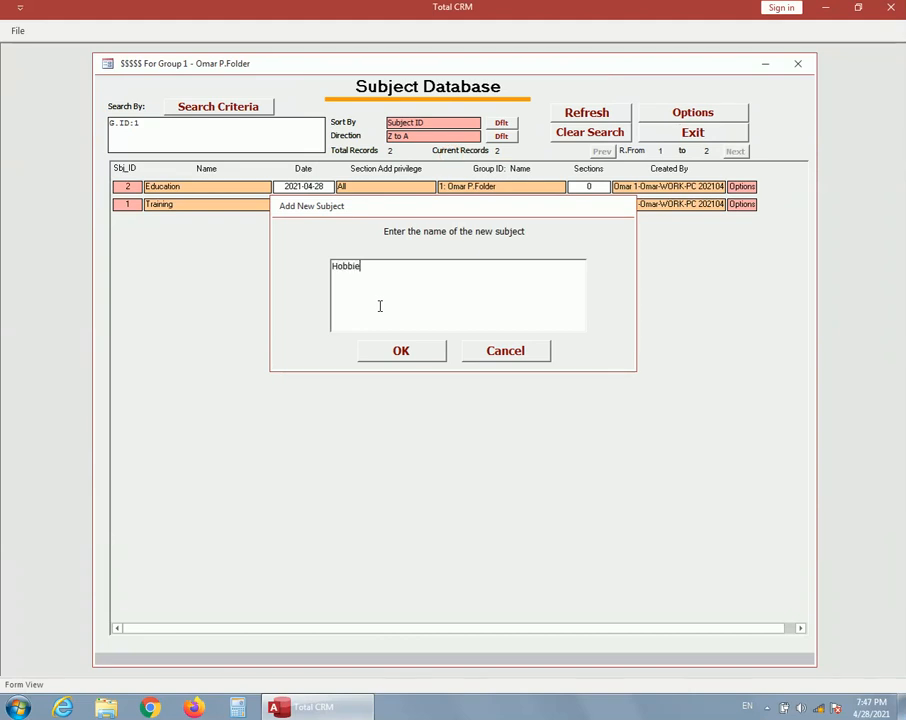
{"action": "left_click", "coordinate": [425, 353]}
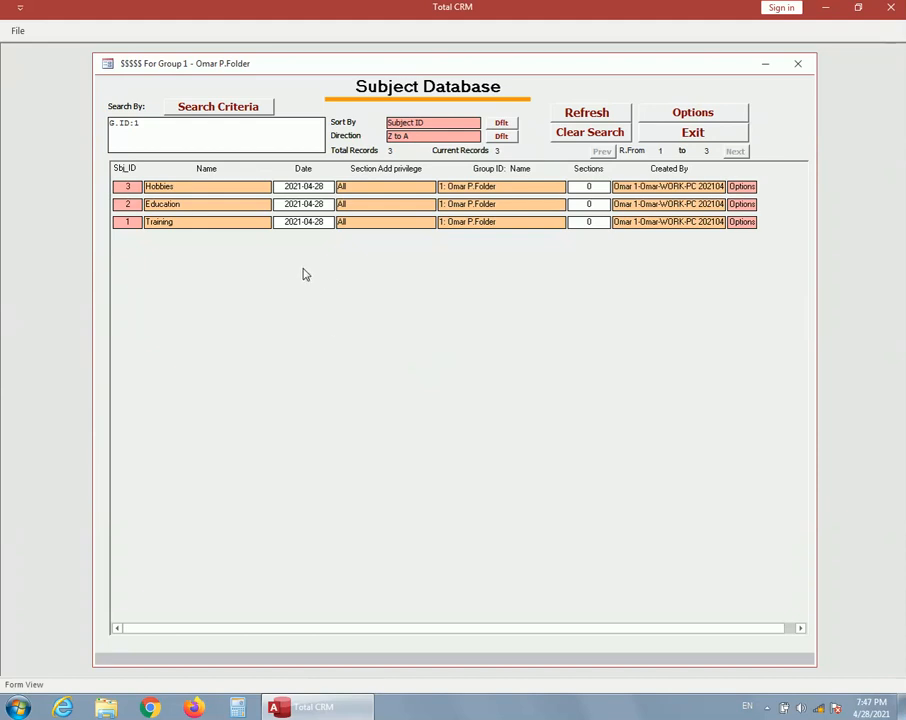
Open the Training subject's sections and start a new section named "ISO 9000" with the keywords "Quality, ISO"
{"action": "left_click", "coordinate": [138, 226]}
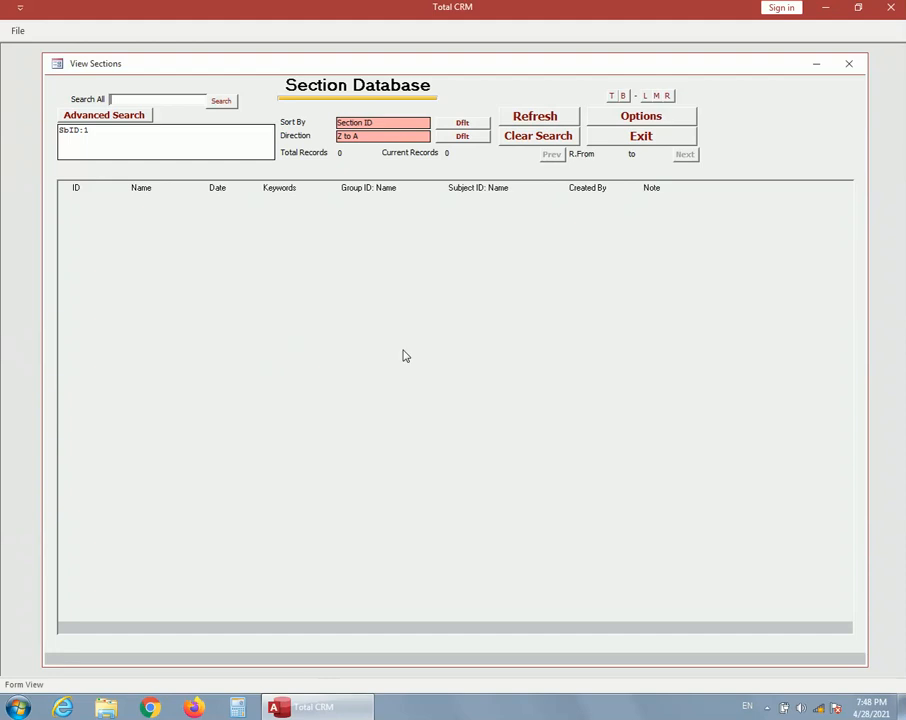
{"action": "left_click", "coordinate": [641, 118]}
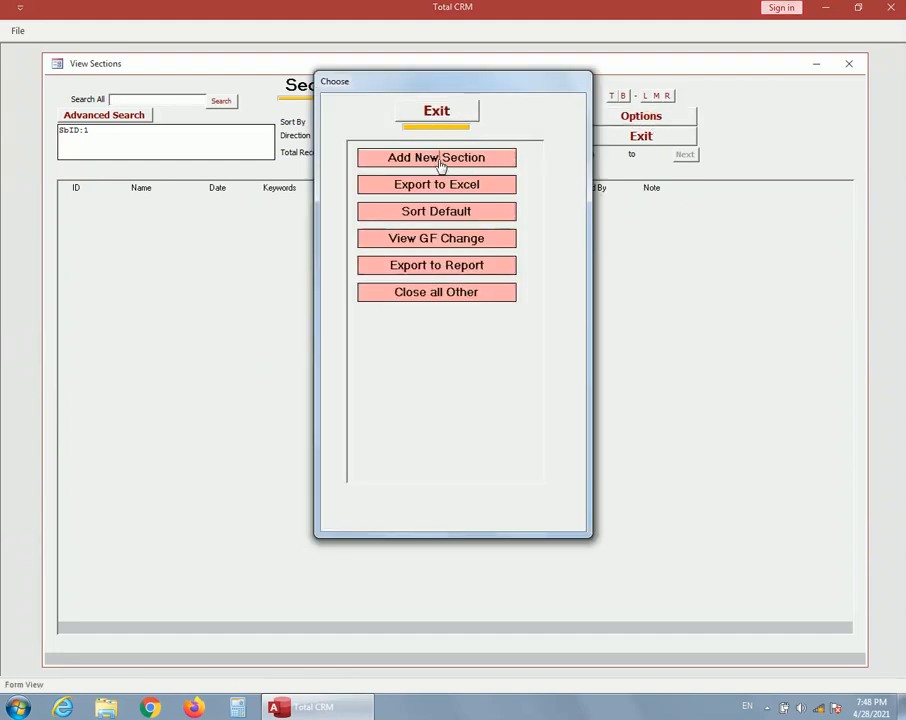
{"action": "left_click", "coordinate": [443, 163]}
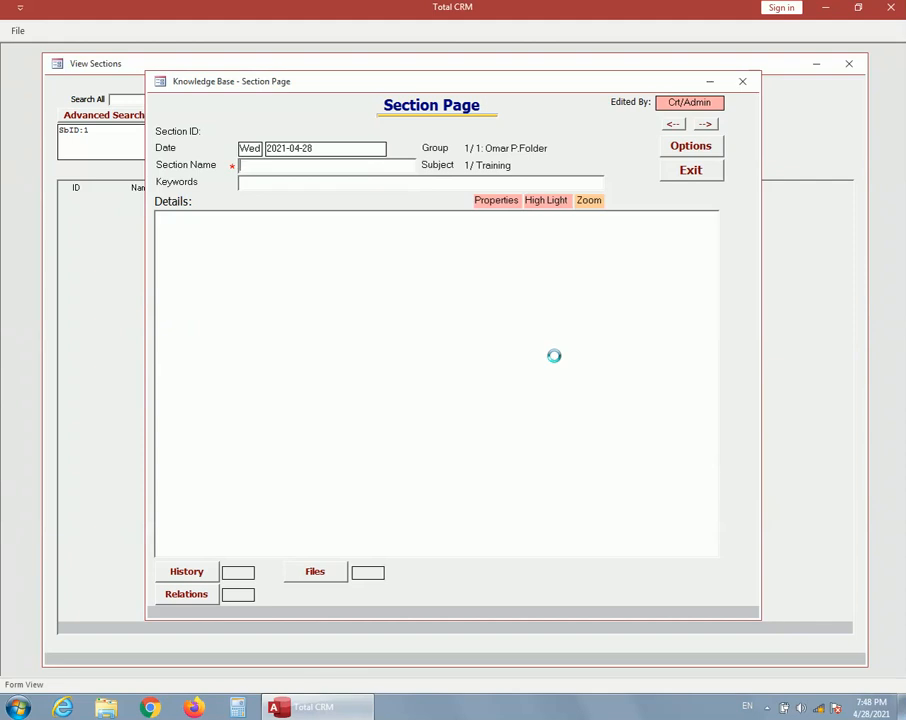
{"action": "type", "text": "ISO 9000"}
{"action": "left_click", "coordinate": [273, 185]}
{"action": "type", "text": "Quali"}
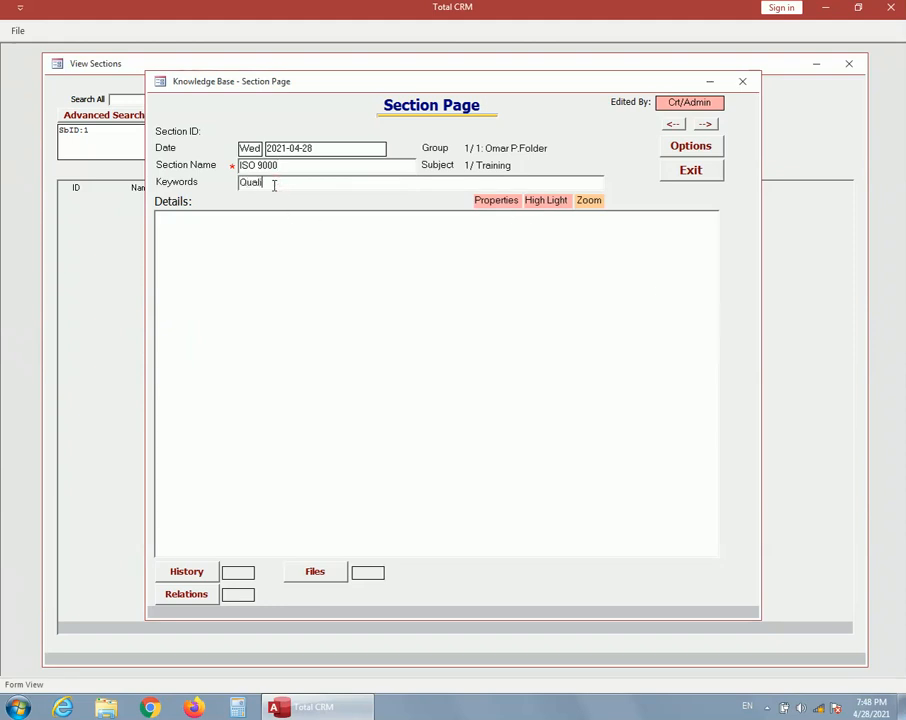
{"action": "type", "text": "ty, ISO"}
Enter "Details ........" as the details text of the ISO 9000 section
{"action": "left_click", "coordinate": [302, 238]}
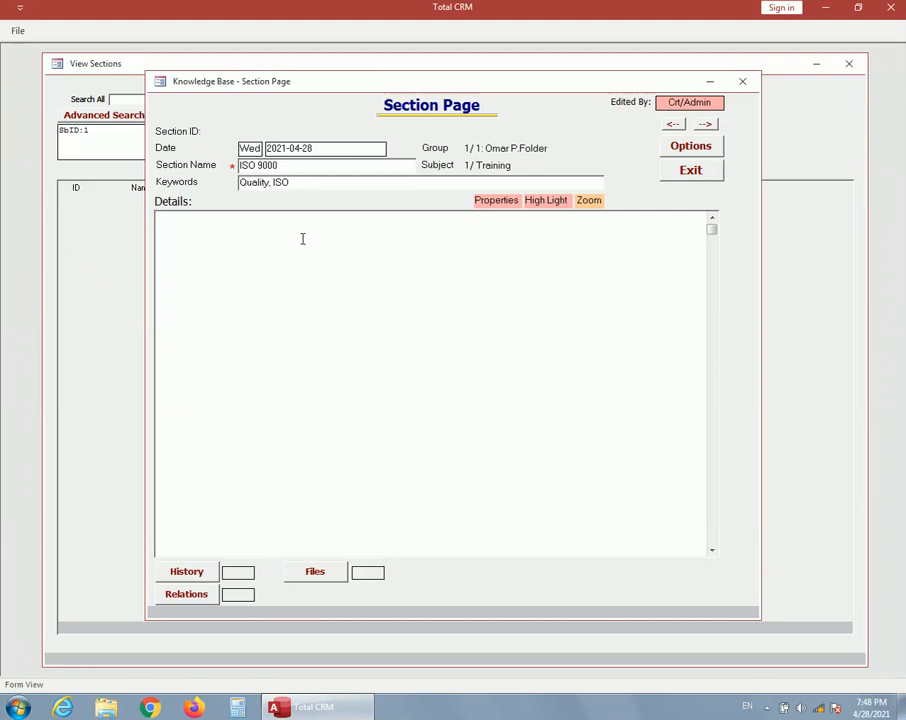
{"action": "type", "text": "Details ........"}
Check the section's Edited By choices, keep Crt/Admin, and close the section page to store the record
{"action": "left_click", "coordinate": [692, 108]}
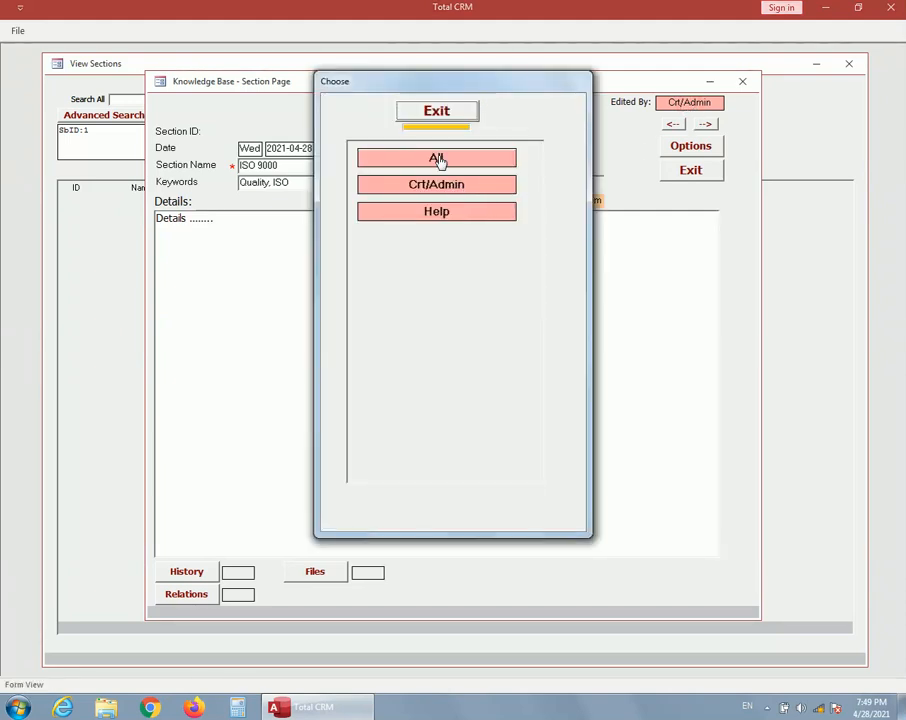
{"action": "left_click", "coordinate": [436, 110]}
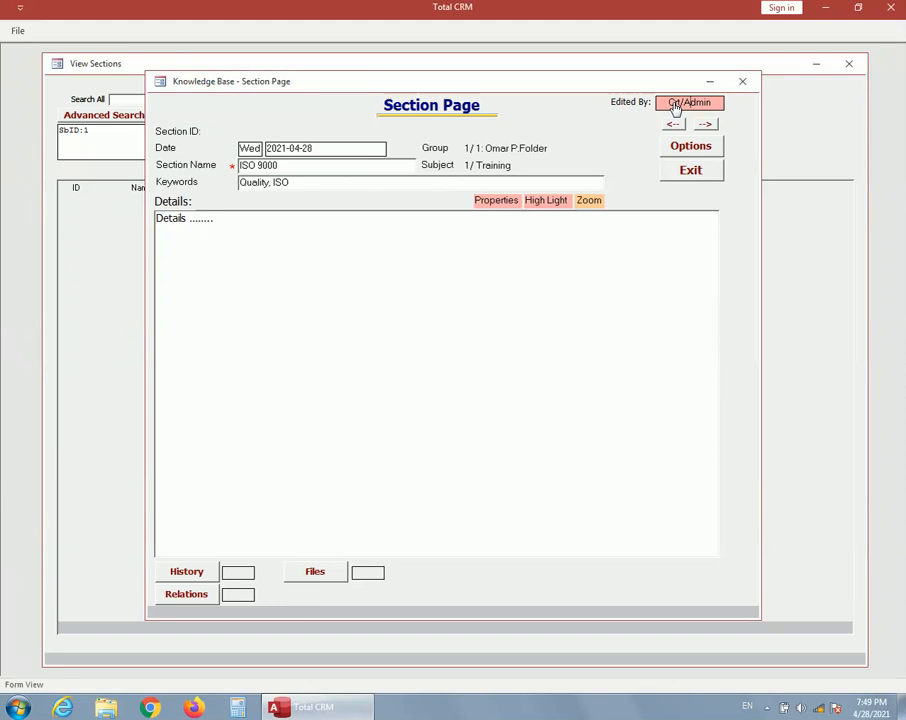
{"action": "left_click", "coordinate": [696, 174]}
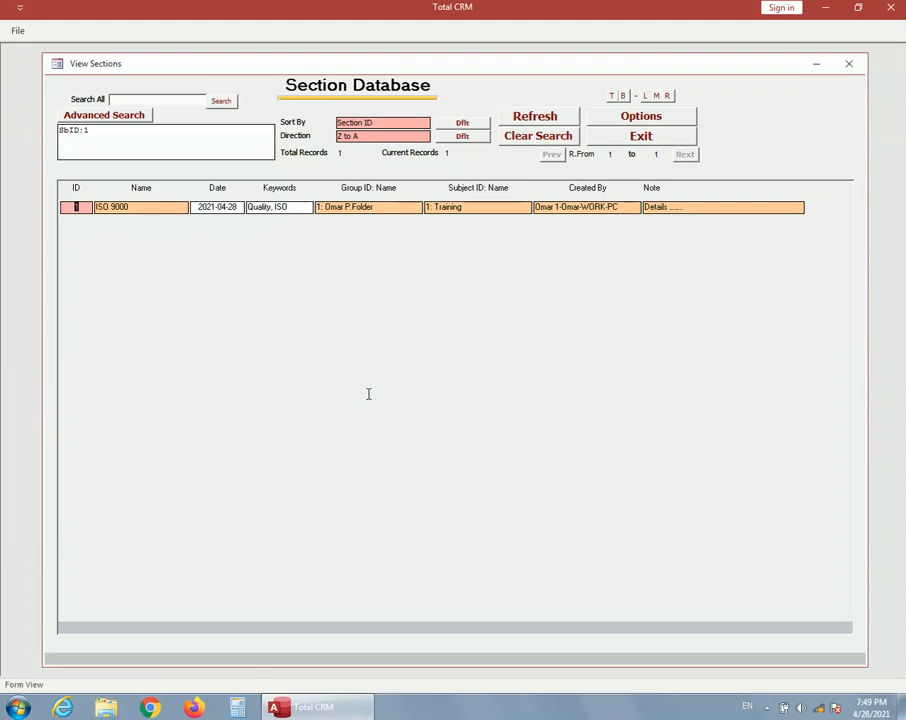
Close the section, subject and group lists, and reopen the Knowledge Base group list from the main menu
{"action": "left_click", "coordinate": [643, 145]}
{"action": "left_click", "coordinate": [691, 131]}
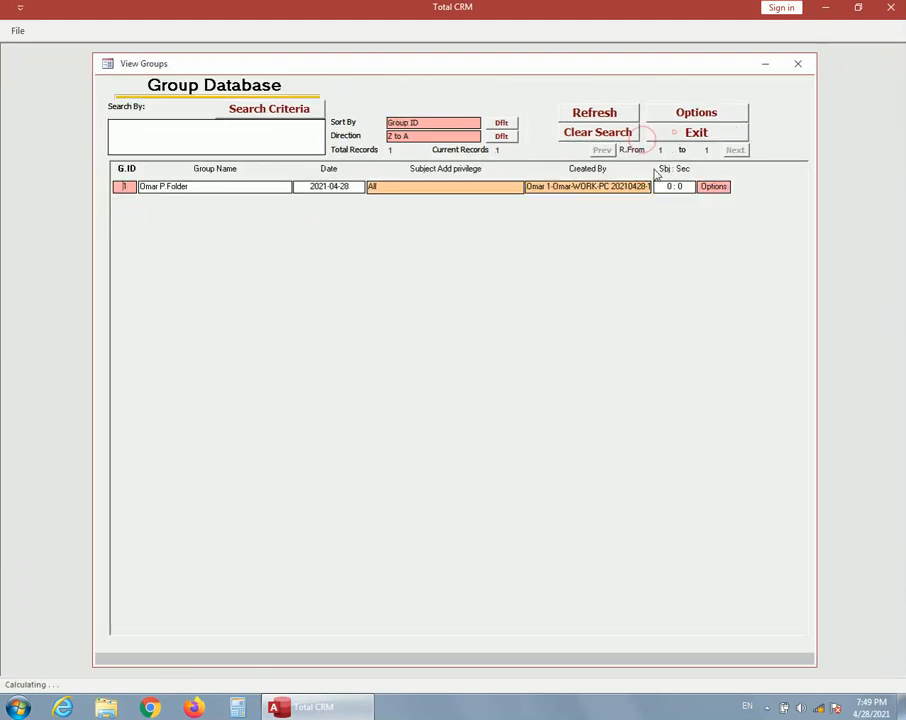
{"action": "left_click", "coordinate": [688, 128]}
{"action": "left_click", "coordinate": [536, 358]}
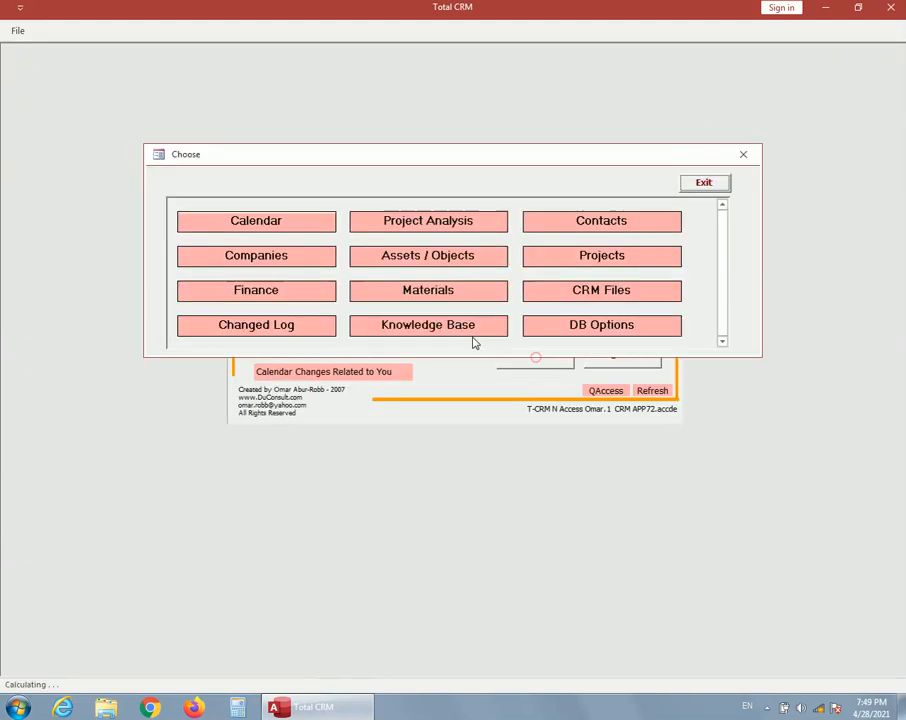
{"action": "left_click", "coordinate": [461, 326]}
{"action": "left_click", "coordinate": [437, 157]}
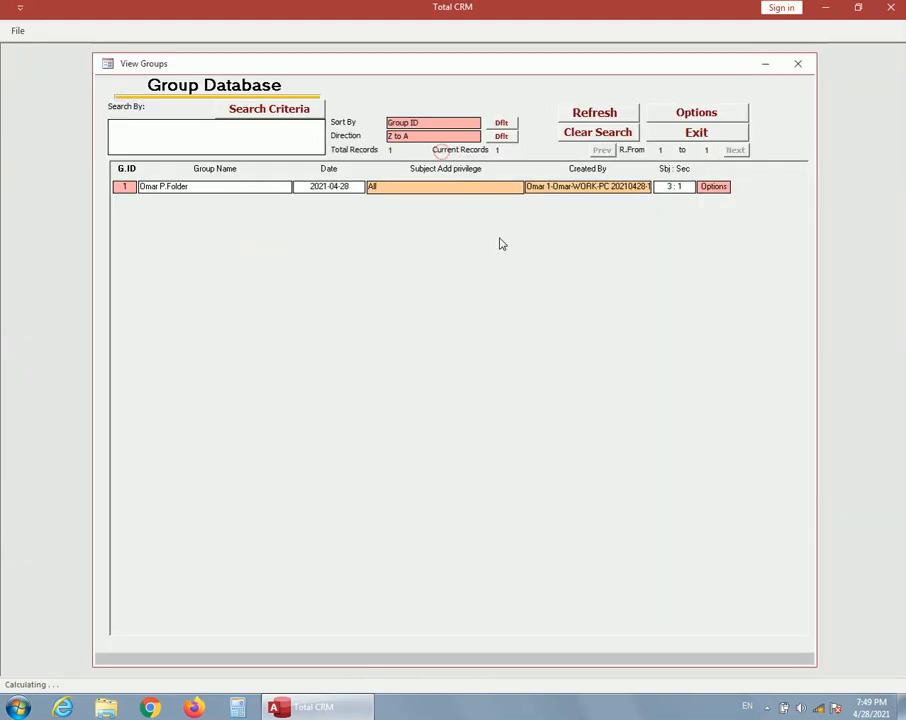
Add a new group named "Problems & Sol" to the Group Database
{"action": "left_click", "coordinate": [700, 118]}
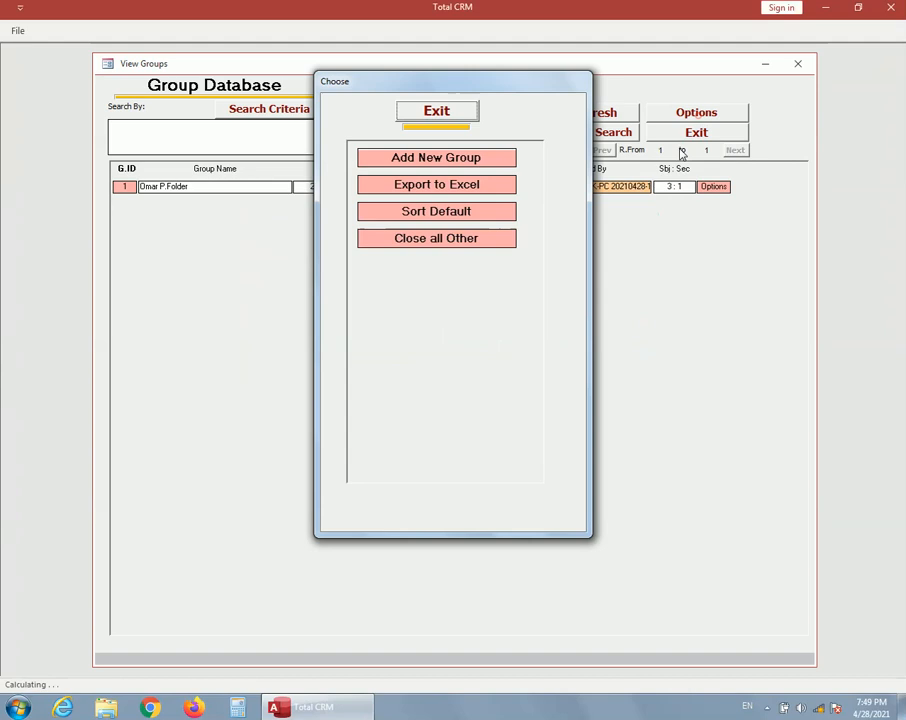
{"action": "left_click", "coordinate": [437, 160]}
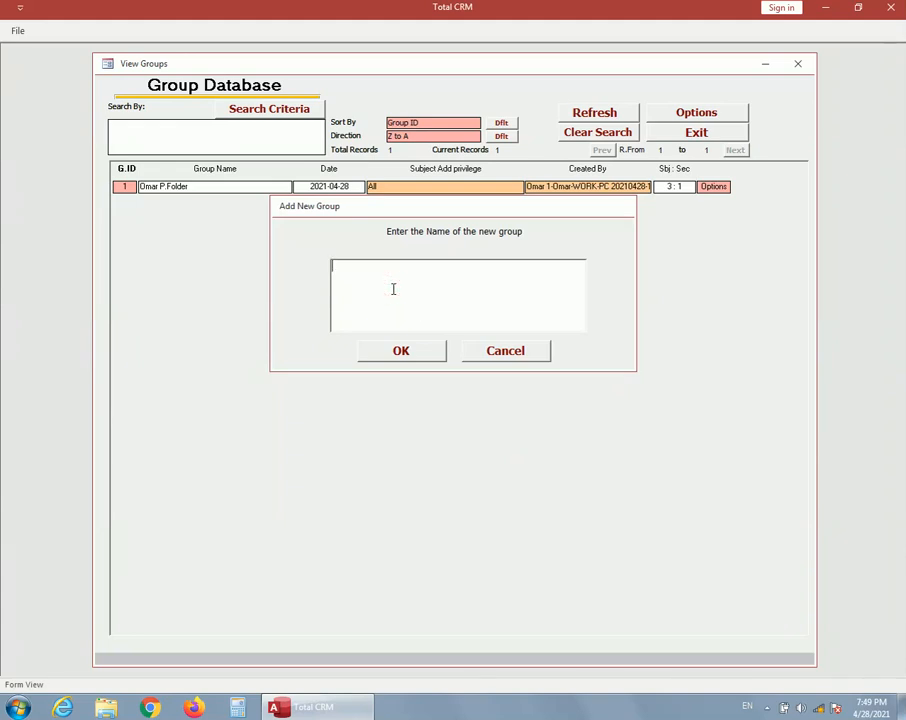
{"action": "type", "text": "oblems & Sol"}
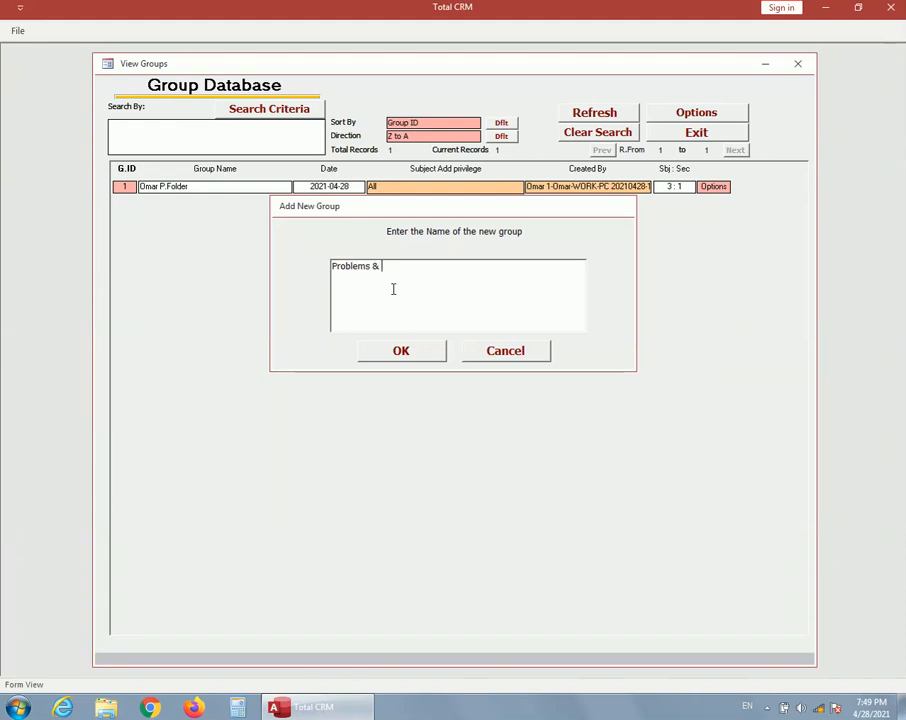
{"action": "left_click", "coordinate": [401, 356]}
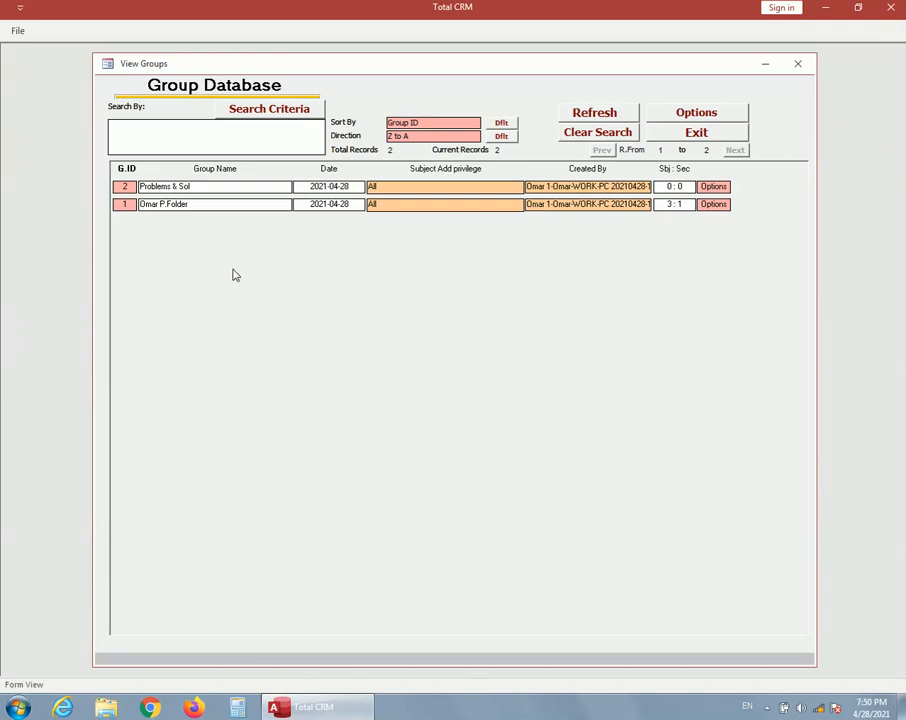
Open the subject list of the Problems & Sol group and add a subject named "Microsoft Word"
{"action": "left_click", "coordinate": [126, 187]}
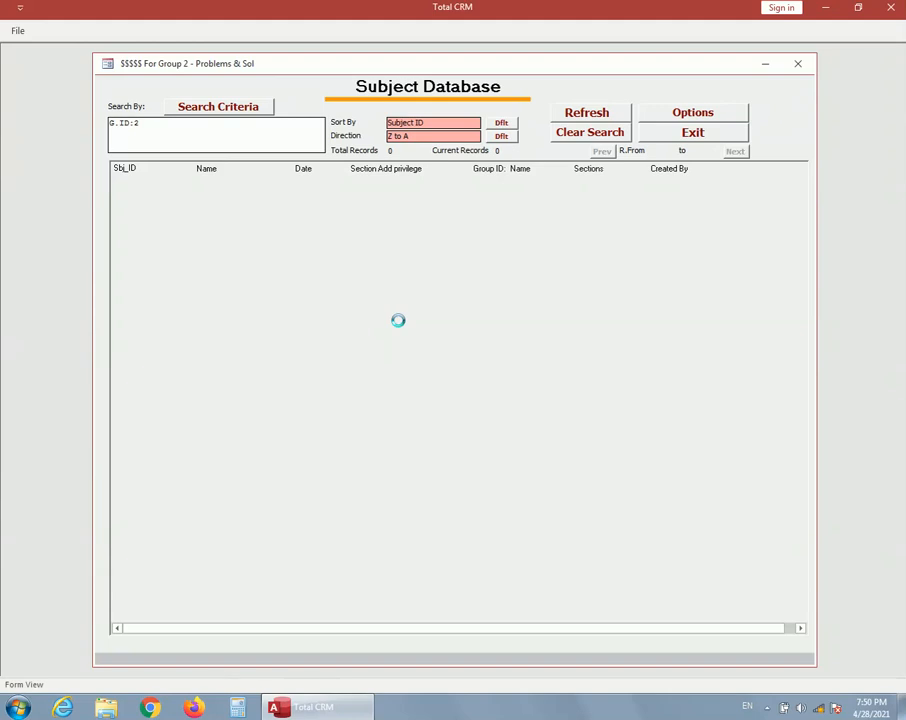
{"action": "left_click", "coordinate": [692, 110]}
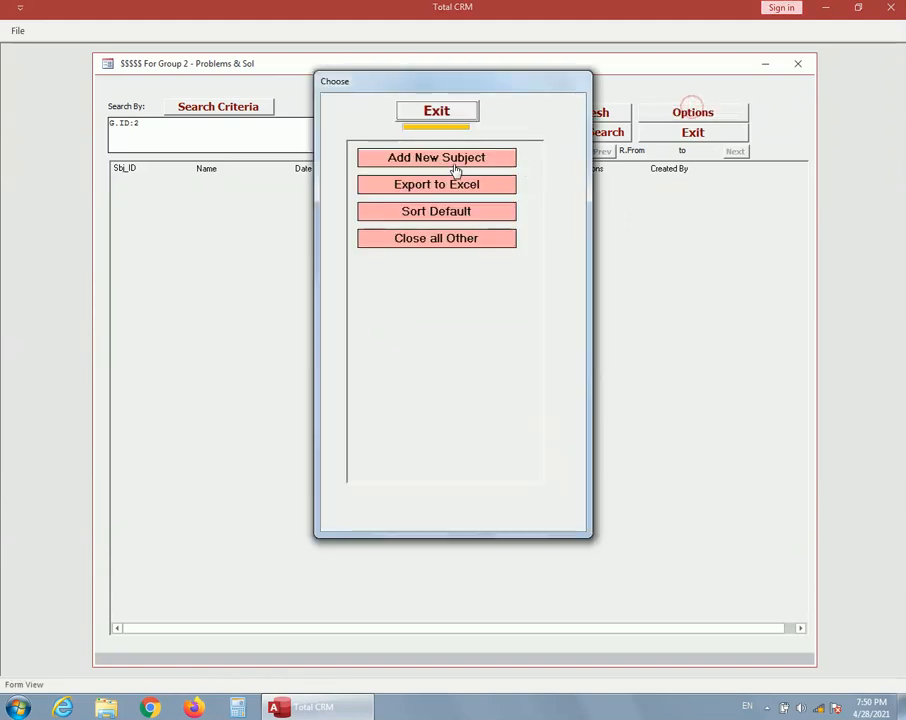
{"action": "left_click", "coordinate": [455, 168]}
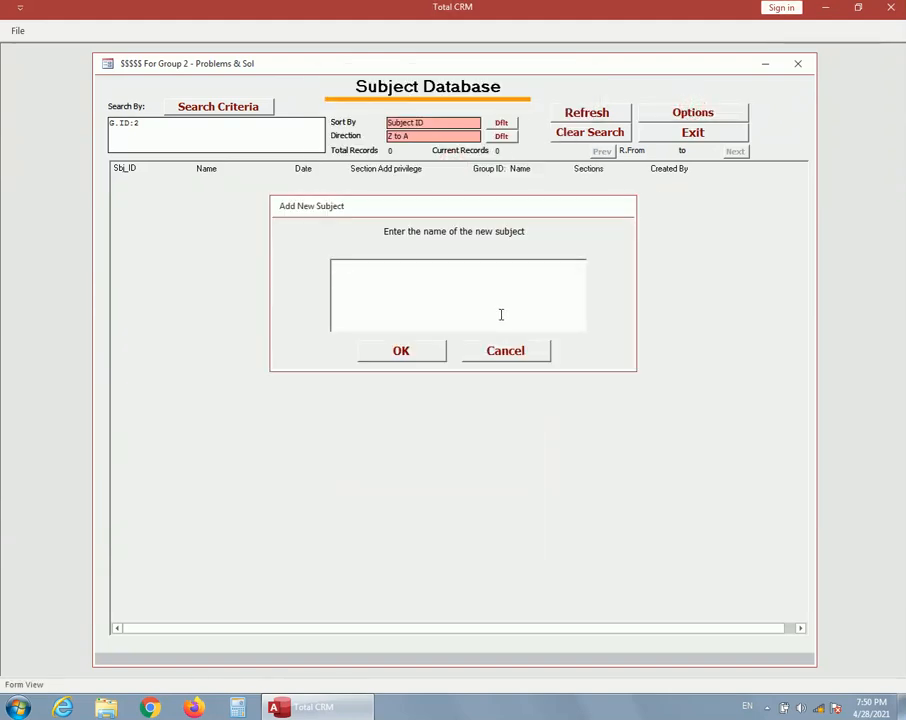
{"action": "type", "text": "Microsoft Word"}
{"action": "left_click", "coordinate": [410, 351]}
Add a subject named "Excel" to the Problems & Sol group
{"action": "left_click", "coordinate": [693, 114]}
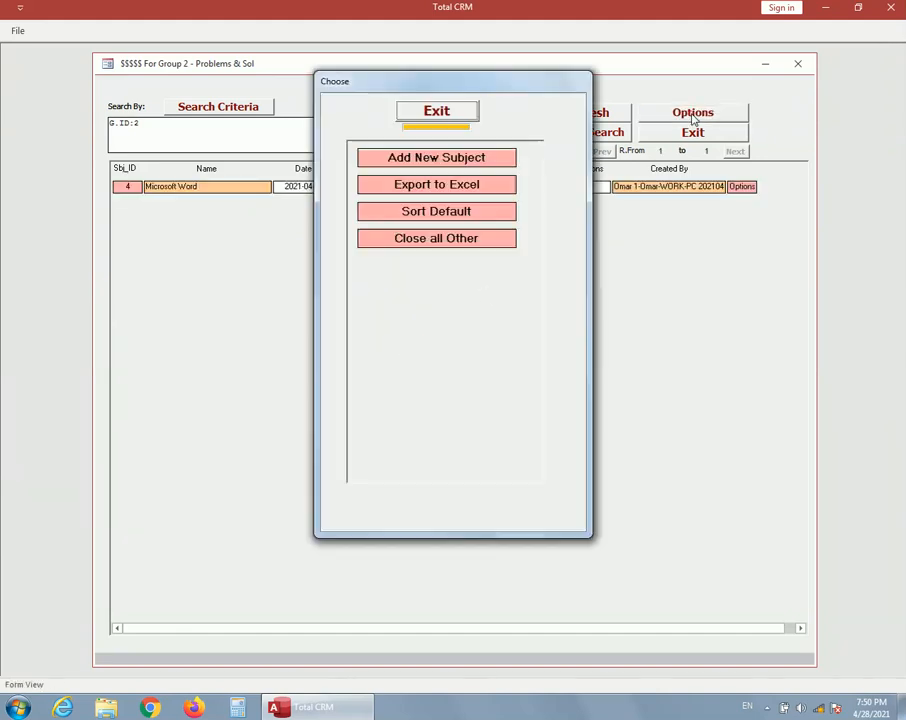
{"action": "left_click", "coordinate": [469, 166]}
{"action": "type", "text": "Exc"}
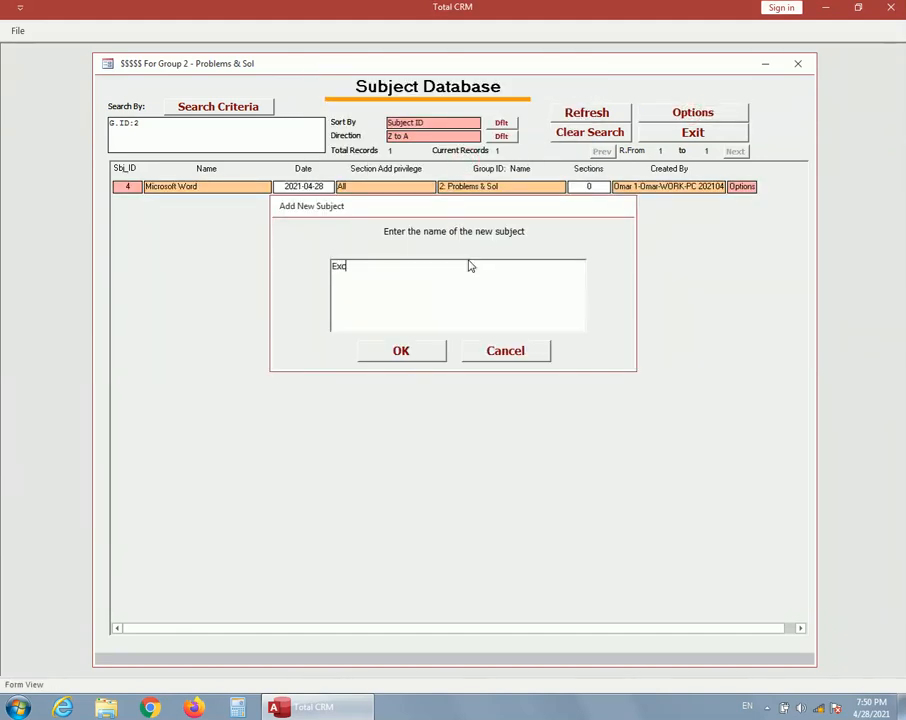
{"action": "type", "text": "el"}
{"action": "left_click", "coordinate": [425, 353]}
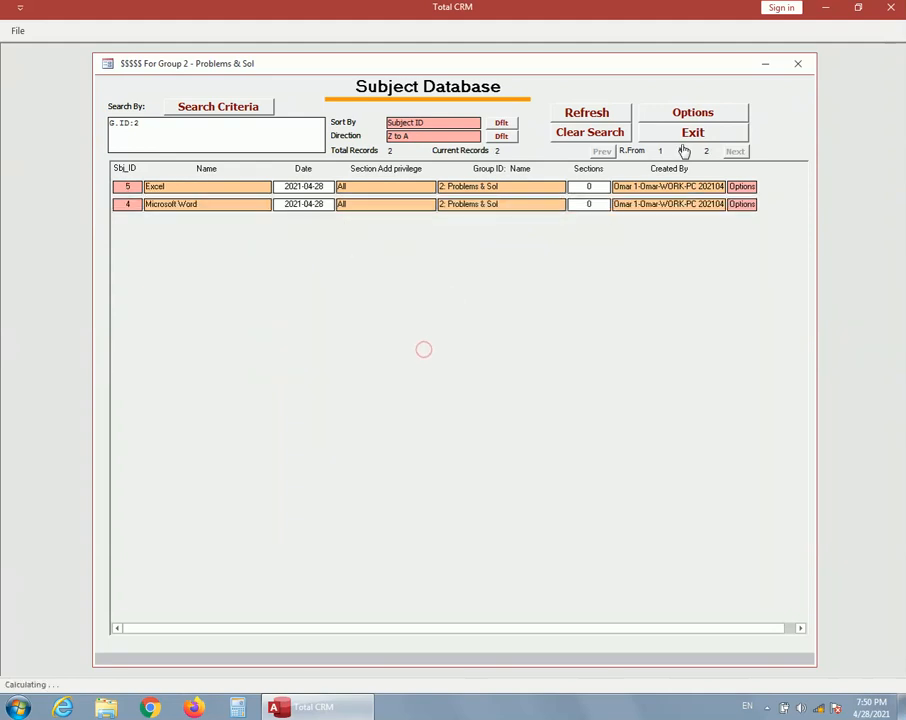
Add a subject named "Access" to the Problems & Sol group
{"action": "left_click", "coordinate": [700, 120]}
{"action": "left_click", "coordinate": [510, 155]}
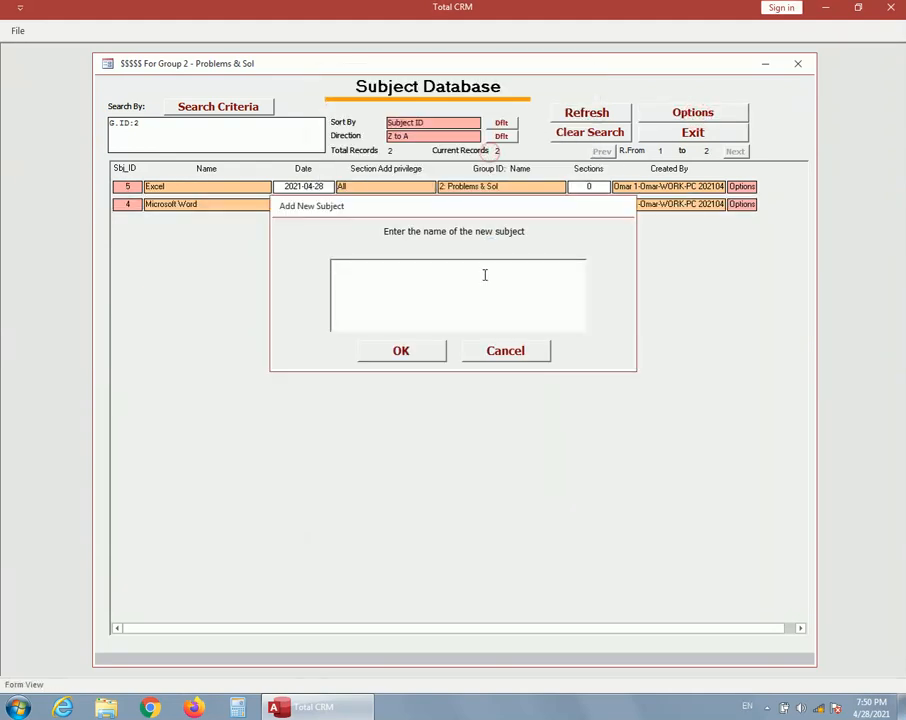
{"action": "type", "text": "Access"}
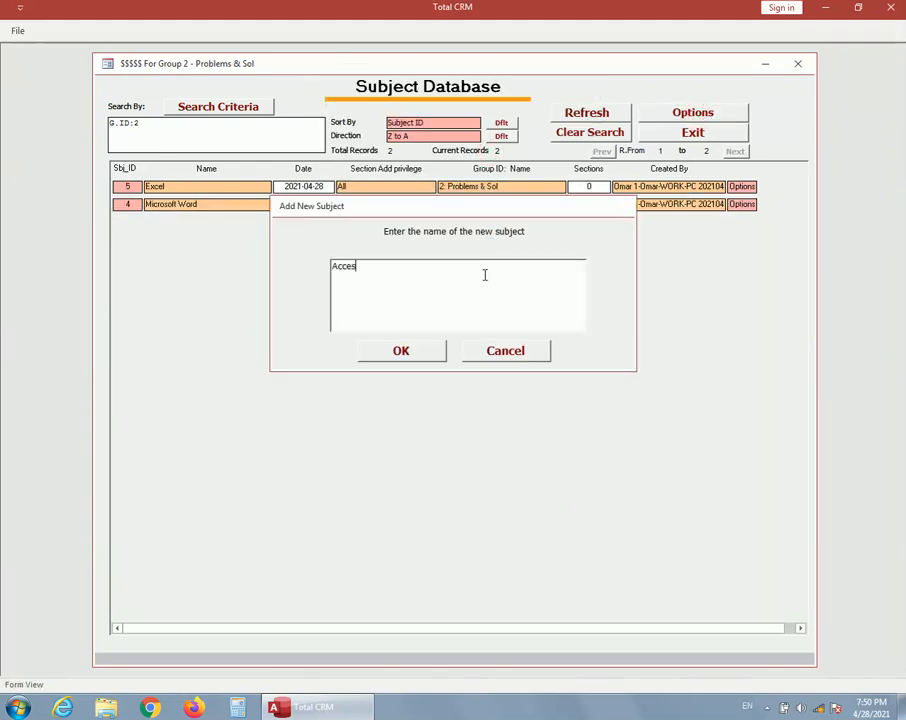
{"action": "left_click", "coordinate": [426, 350]}
Add a subject named "Network" to the Problems & Sol group
{"action": "left_click", "coordinate": [700, 118]}
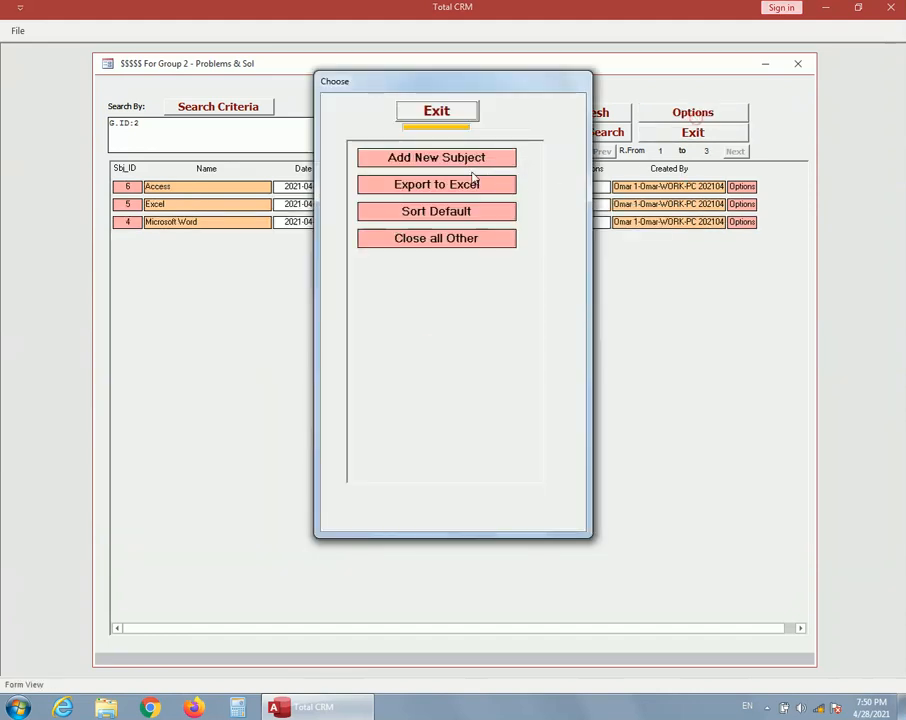
{"action": "left_click", "coordinate": [437, 156]}
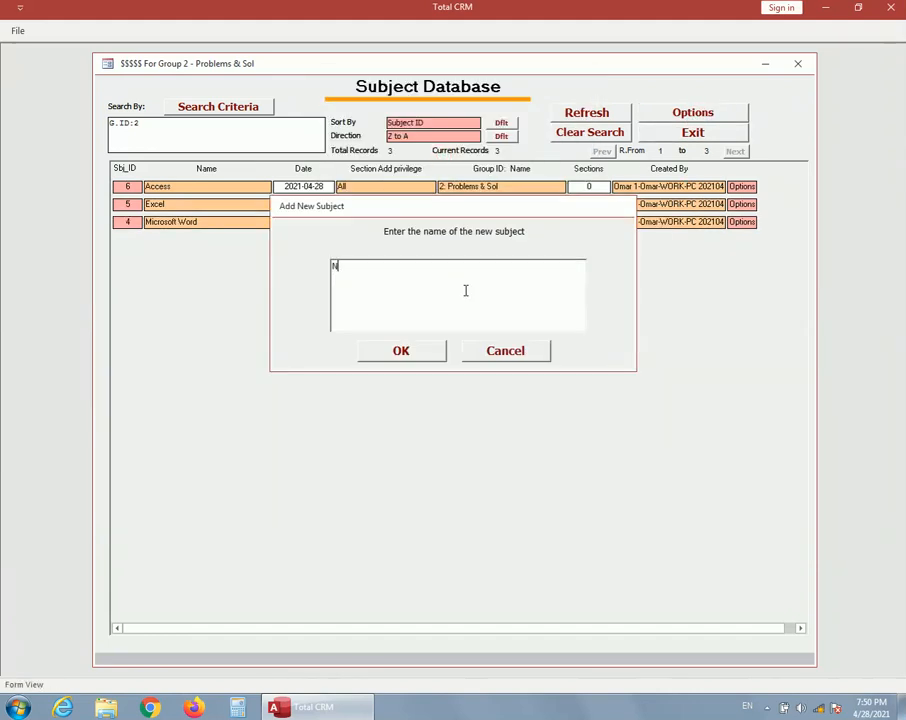
{"action": "type", "text": "Network"}
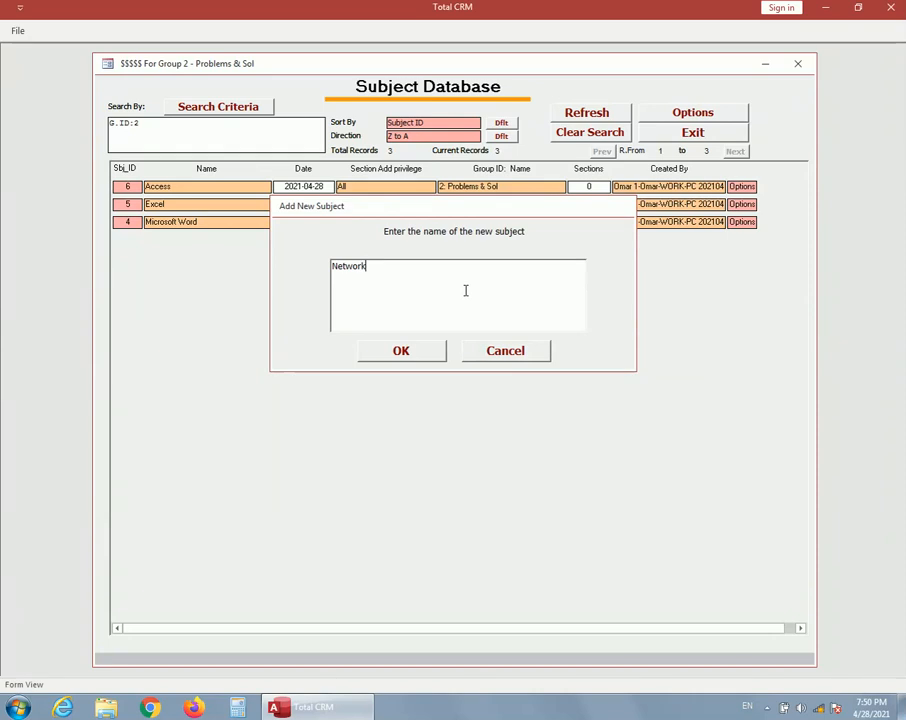
{"action": "left_click", "coordinate": [417, 349]}
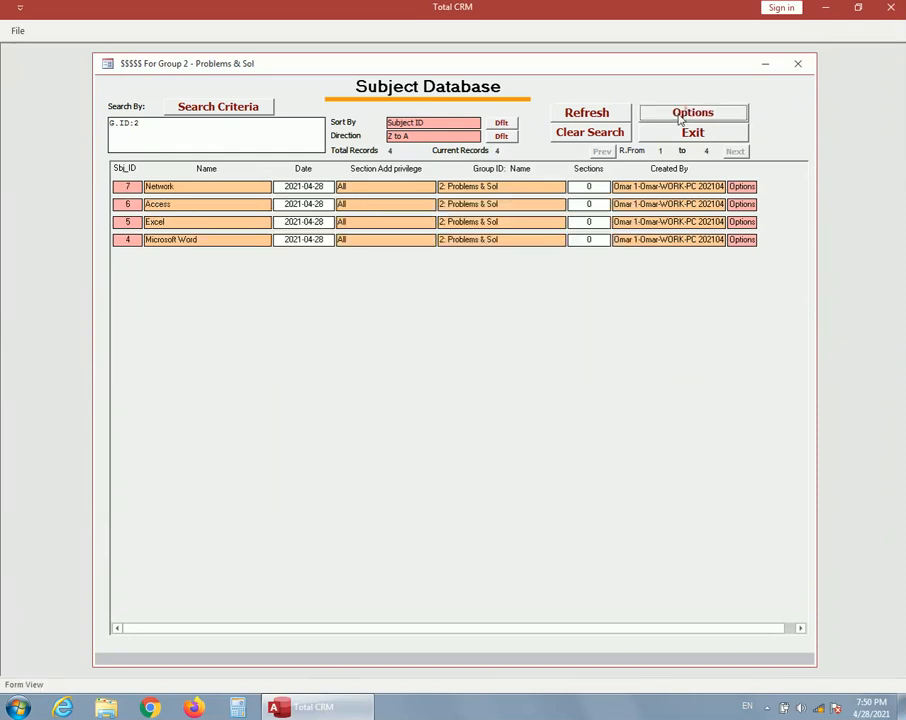
Add a subject named "PC Hardware" to the Problems & Sol group
{"action": "left_click", "coordinate": [655, 116]}
{"action": "left_click", "coordinate": [475, 161]}
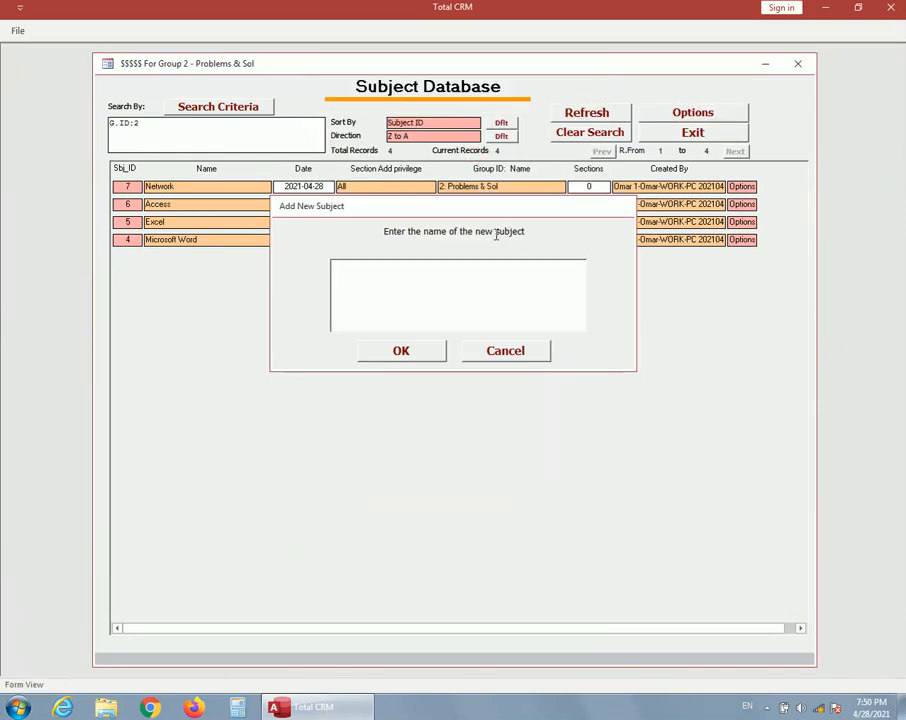
{"action": "type", "text": "PC Hard"}
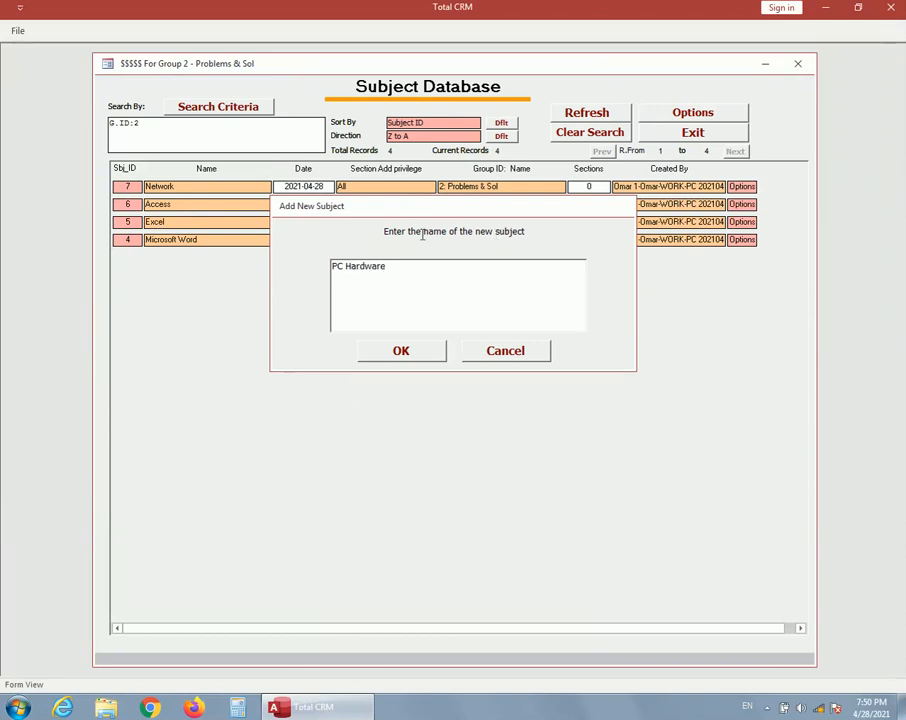
{"action": "type", "text": "ware"}
{"action": "left_click", "coordinate": [420, 355]}
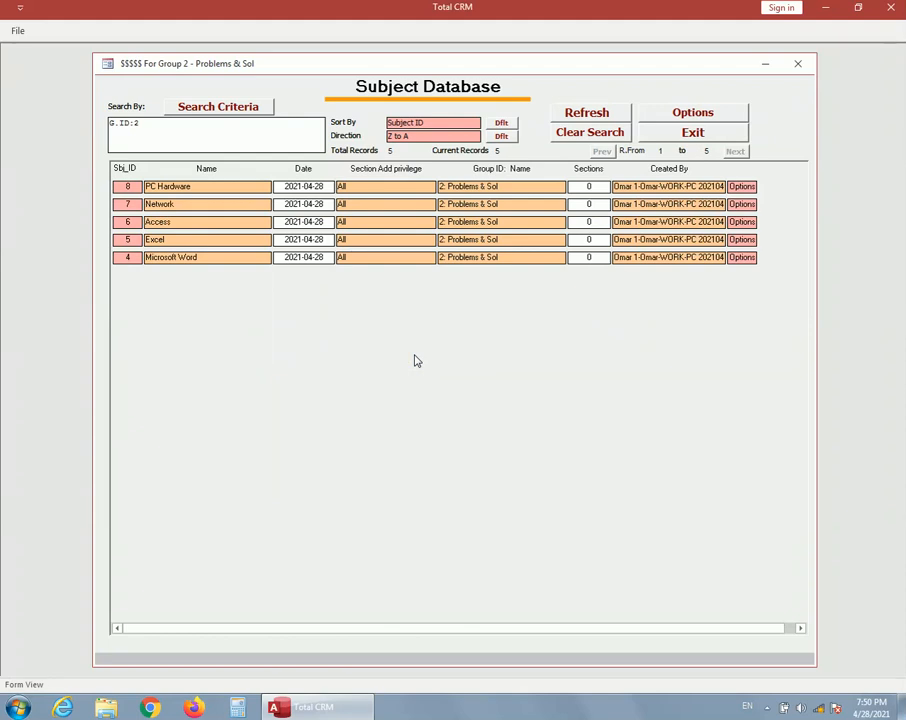
Create a section named "VPN Inst." in the Network subject with keywords "Network, VPN" and the text "Details ........" in its details
{"action": "left_click", "coordinate": [130, 205]}
{"action": "left_click", "coordinate": [641, 116]}
{"action": "left_click", "coordinate": [470, 160]}
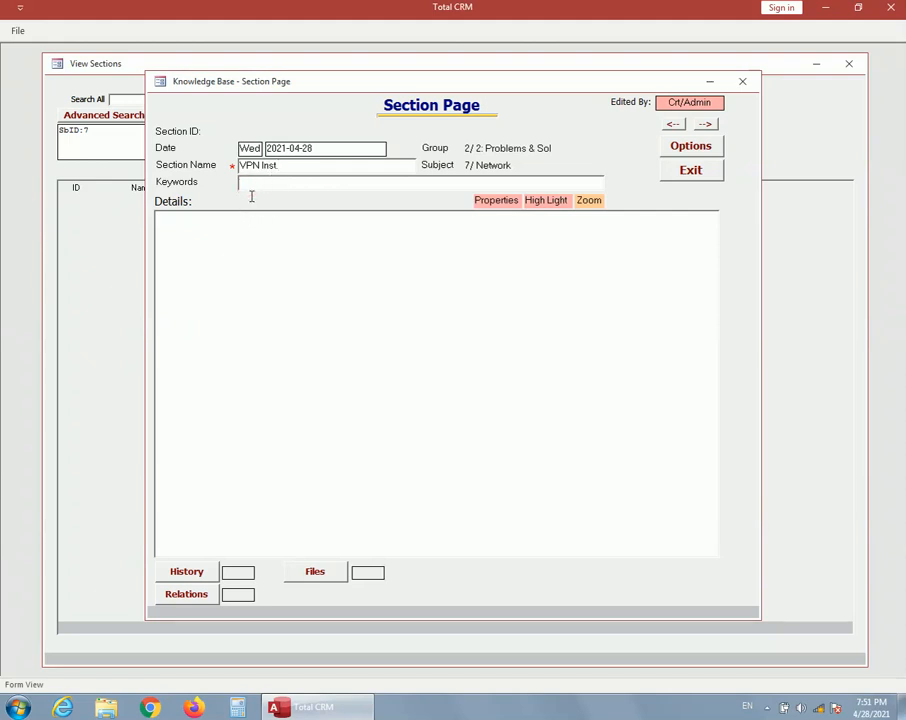
{"action": "type", "text": "Network, VPN"}
{"action": "left_click", "coordinate": [208, 247]}
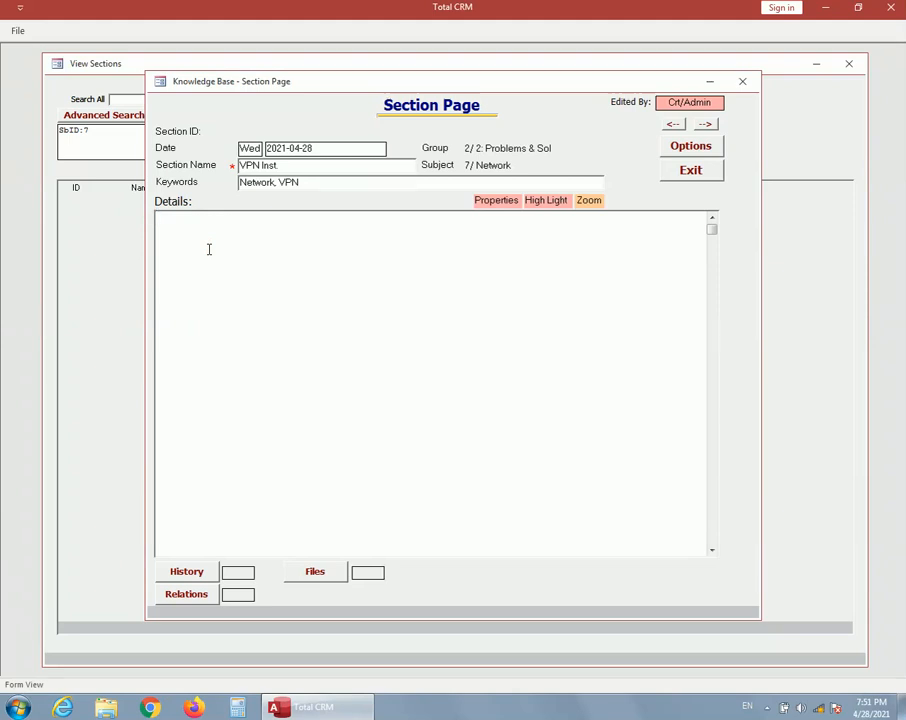
{"action": "type", "text": "Details ........"}
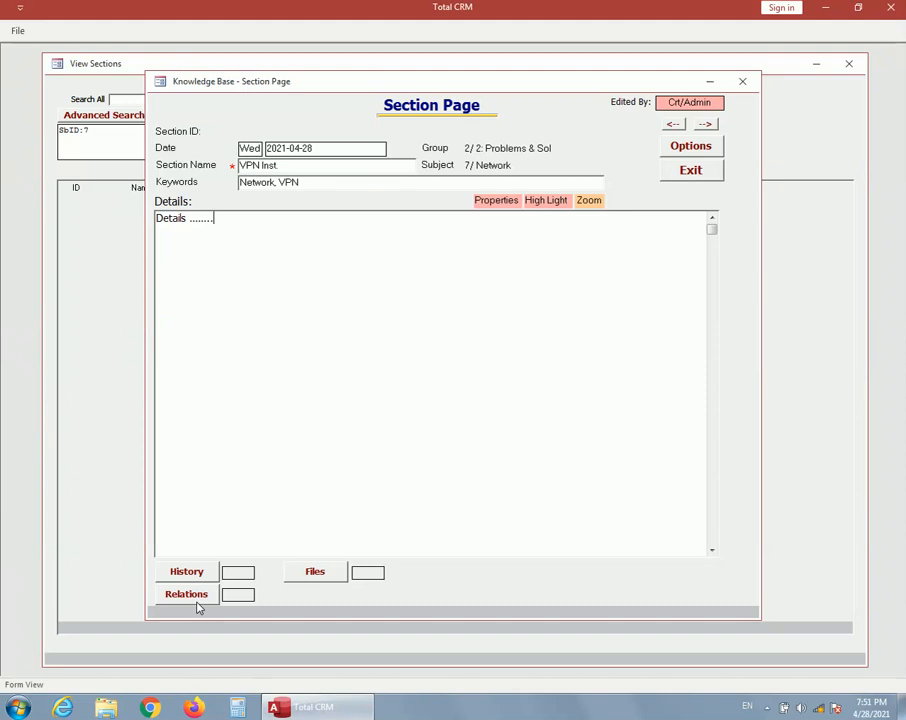
{"action": "left_click", "coordinate": [706, 174]}
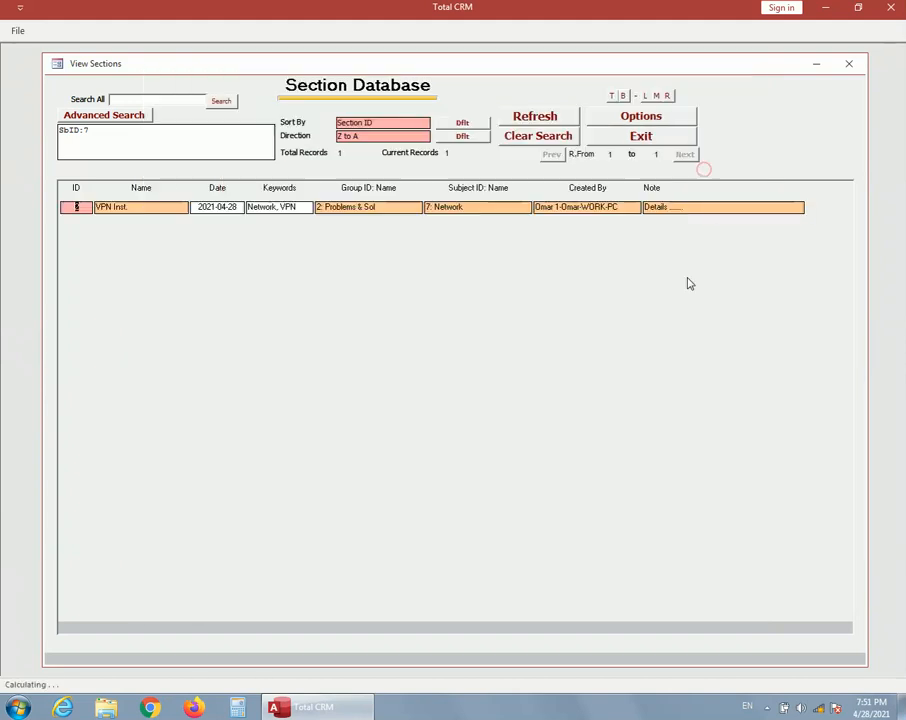
Leave the section, subject and group lists and open the Knowledge Base list of all subjects from the main page
{"action": "left_click", "coordinate": [640, 138]}
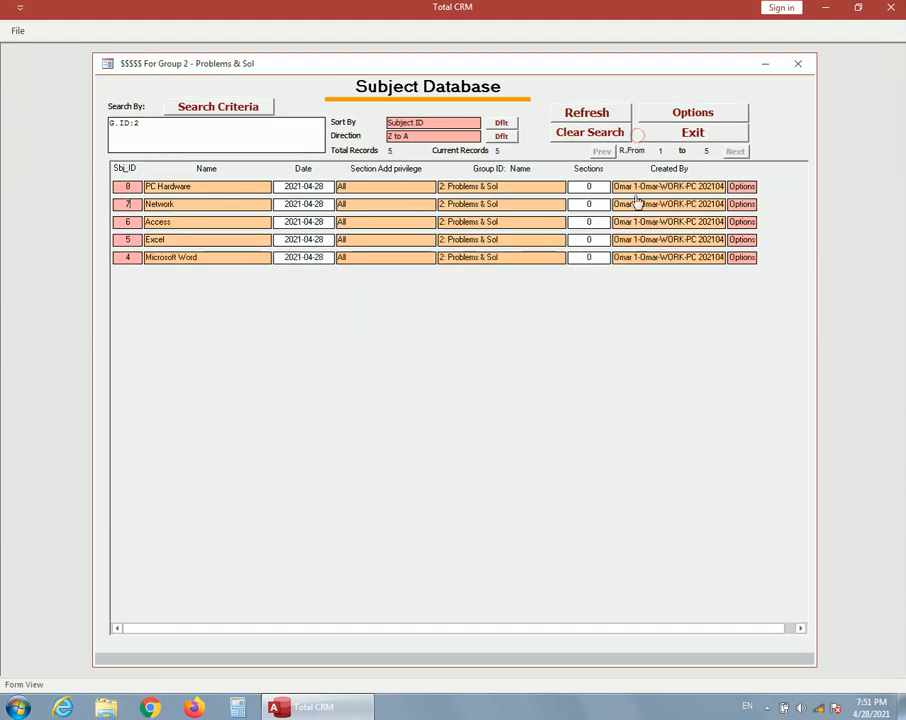
{"action": "left_click", "coordinate": [692, 137]}
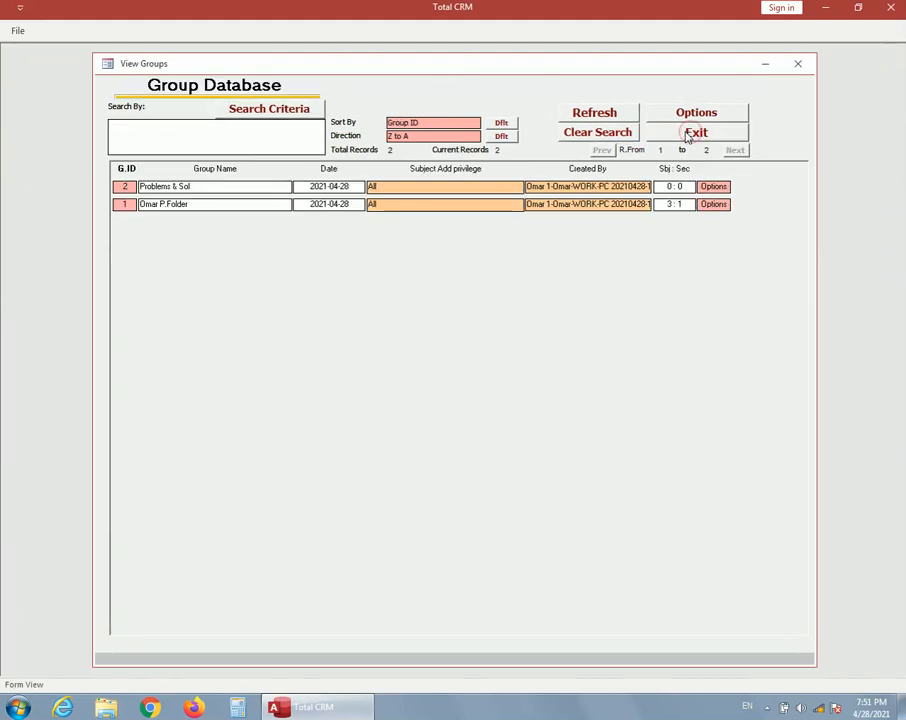
{"action": "left_click", "coordinate": [693, 135]}
{"action": "left_click", "coordinate": [552, 358]}
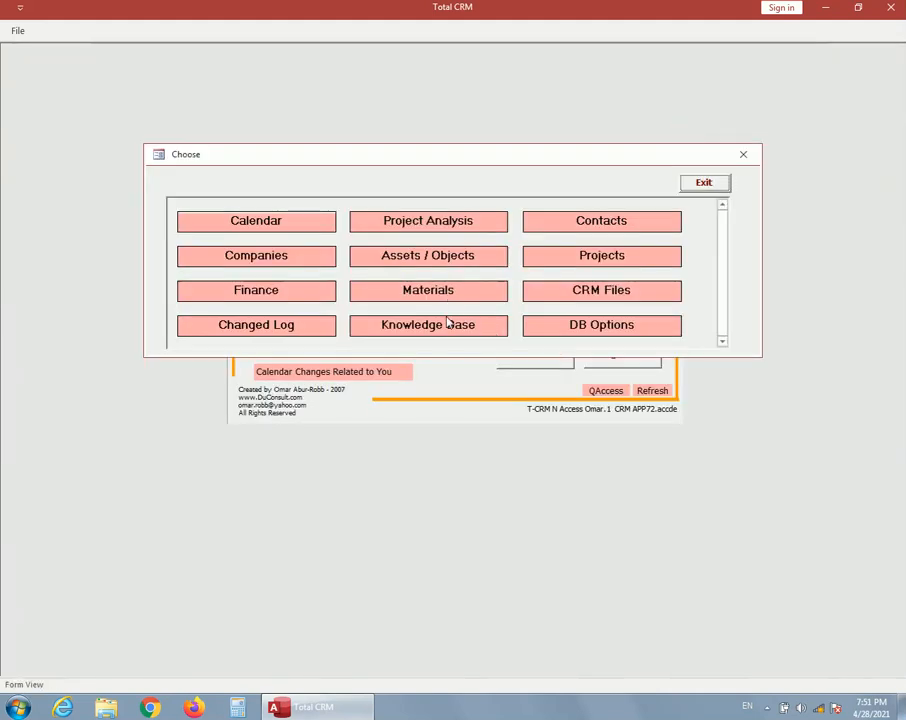
{"action": "left_click", "coordinate": [446, 320]}
{"action": "left_click", "coordinate": [428, 190]}
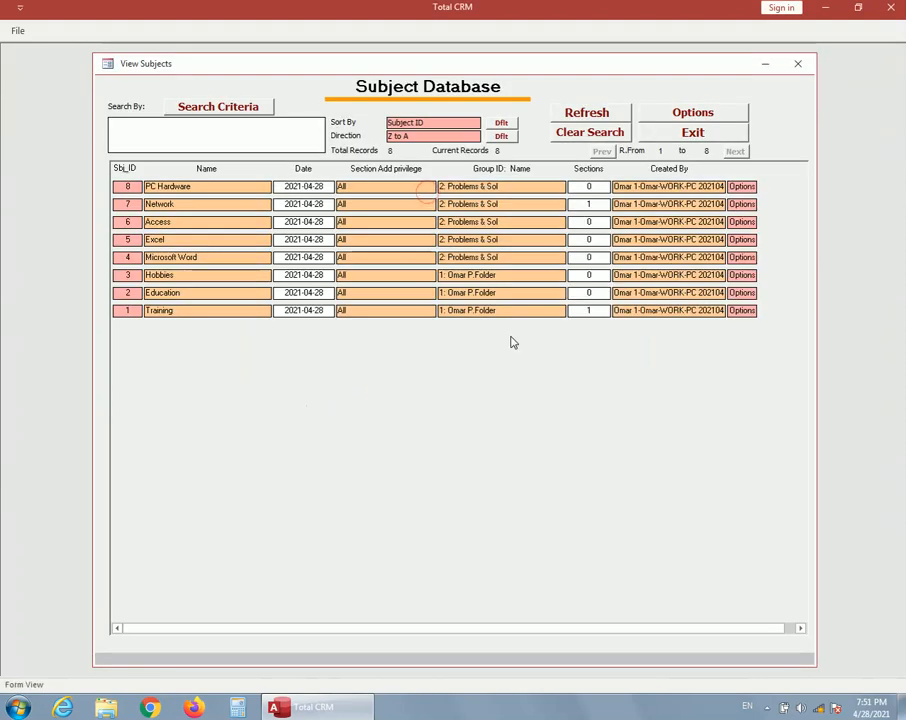
Try to add a new subject directly from the list of all subjects
{"action": "left_click", "coordinate": [689, 112]}
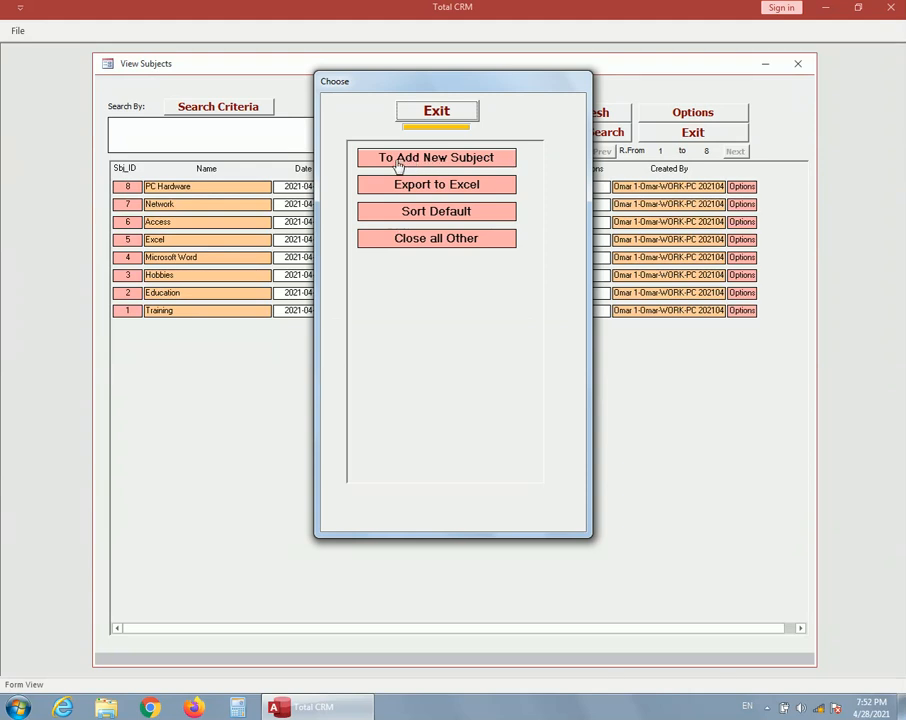
{"action": "left_click", "coordinate": [430, 162]}
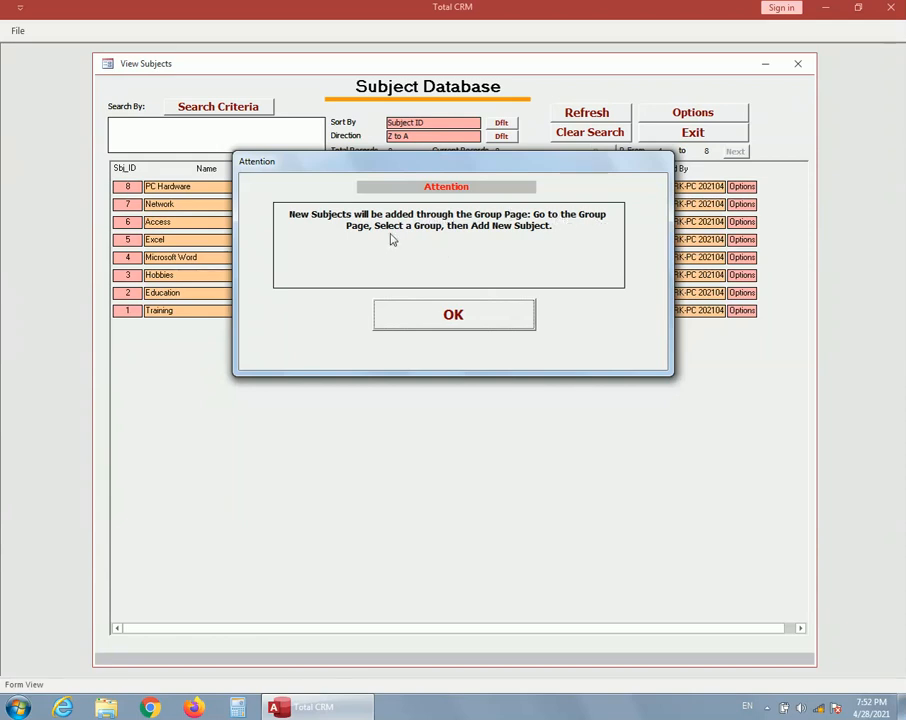
{"action": "left_click", "coordinate": [453, 315]}
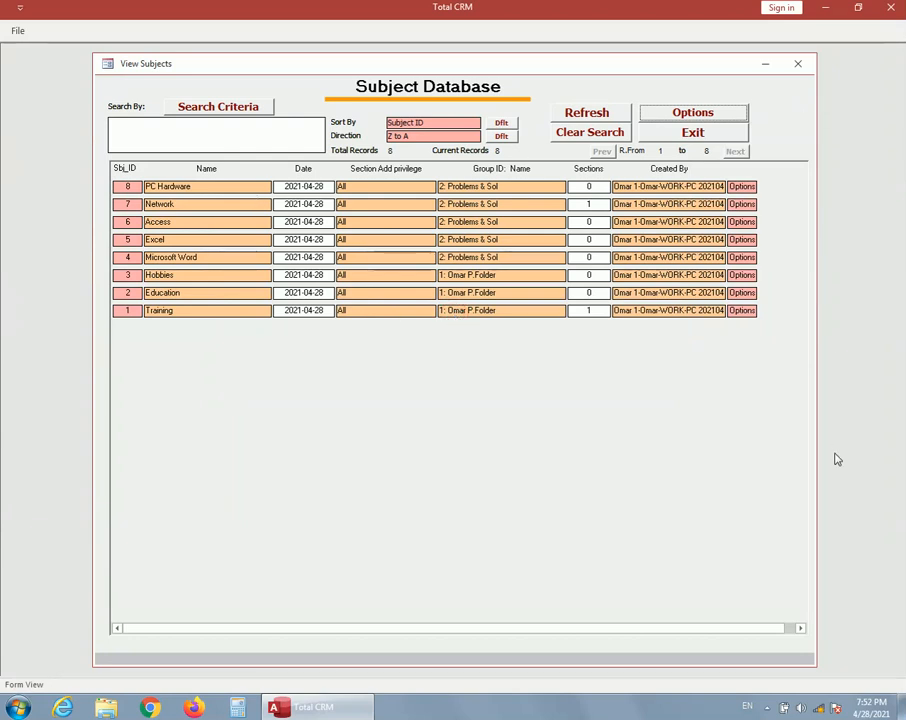
Return to the main page and reopen the Knowledge Base subject list to review each subject's group and sections
{"action": "left_click", "coordinate": [694, 138]}
{"action": "left_click", "coordinate": [538, 360]}
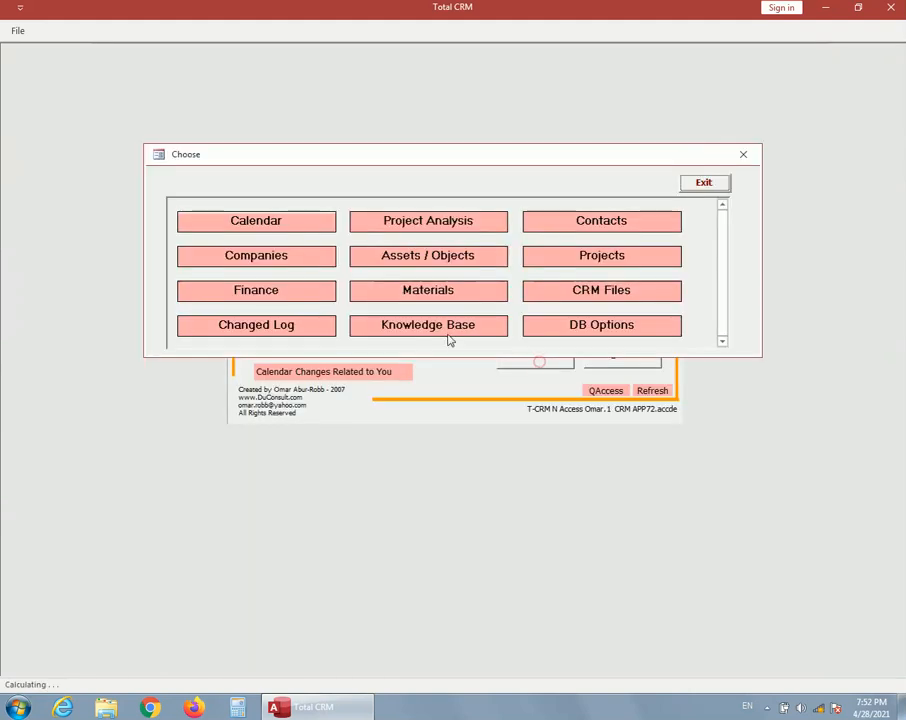
{"action": "left_click", "coordinate": [445, 330]}
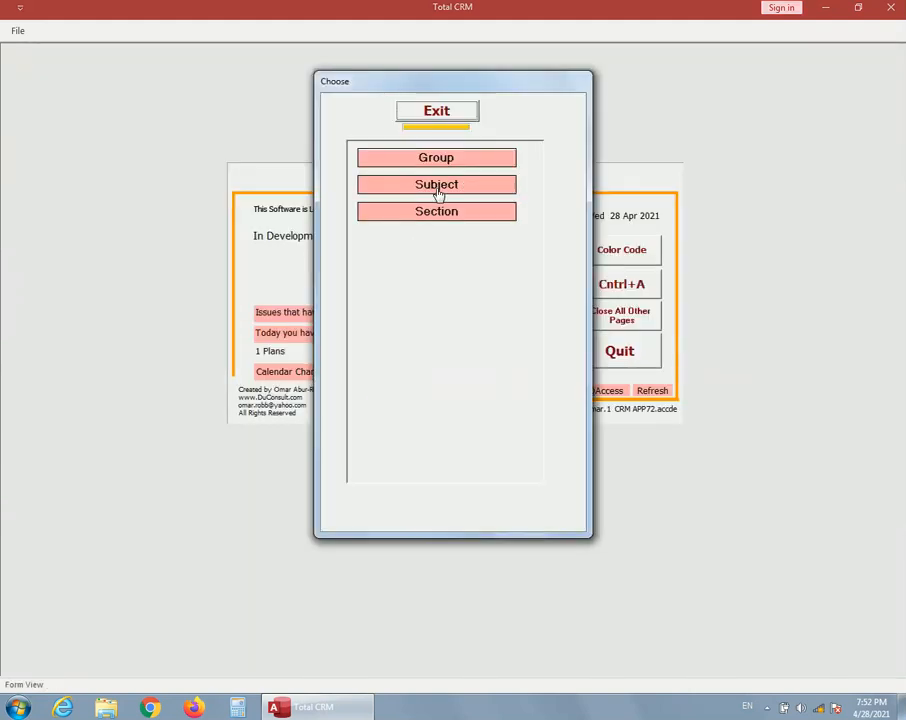
{"action": "left_click", "coordinate": [437, 185]}
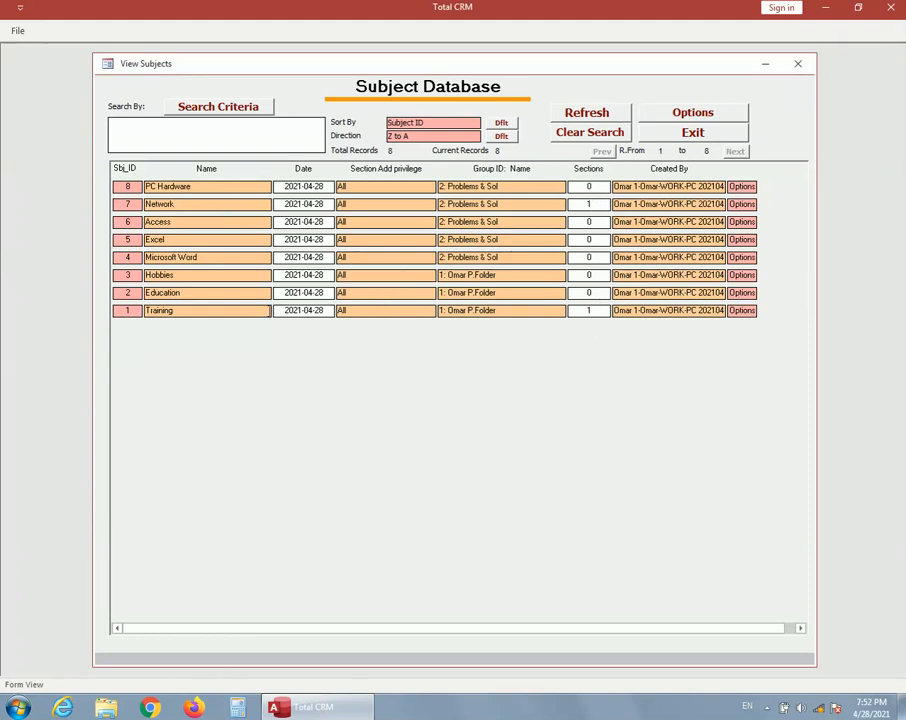
Close the subject list and open the Knowledge Base list of all sections
{"action": "left_click", "coordinate": [732, 135]}
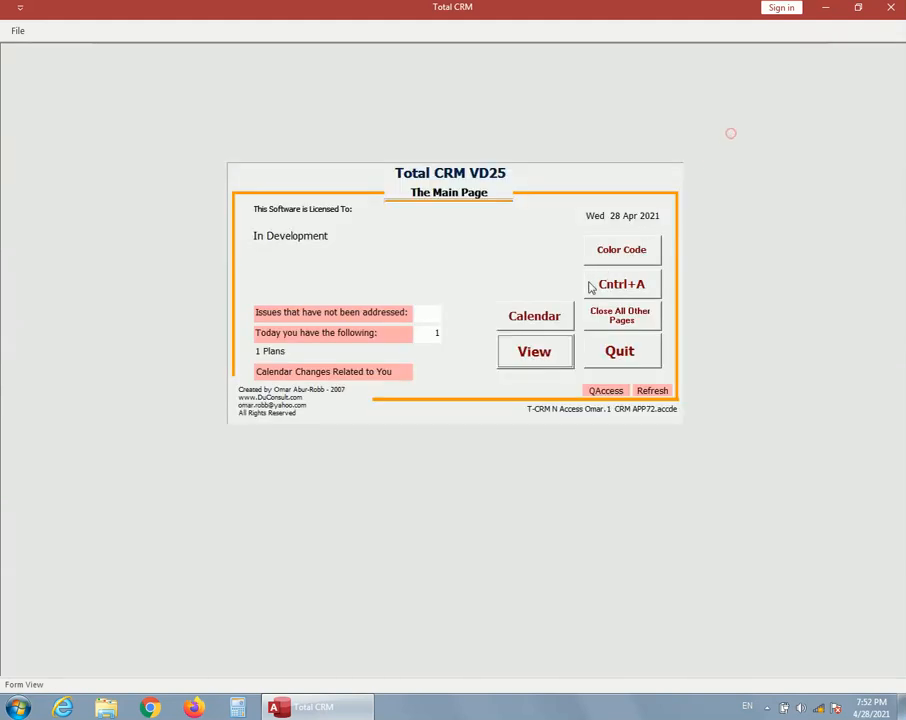
{"action": "left_click", "coordinate": [545, 342]}
{"action": "left_click", "coordinate": [447, 333]}
{"action": "left_click", "coordinate": [432, 208]}
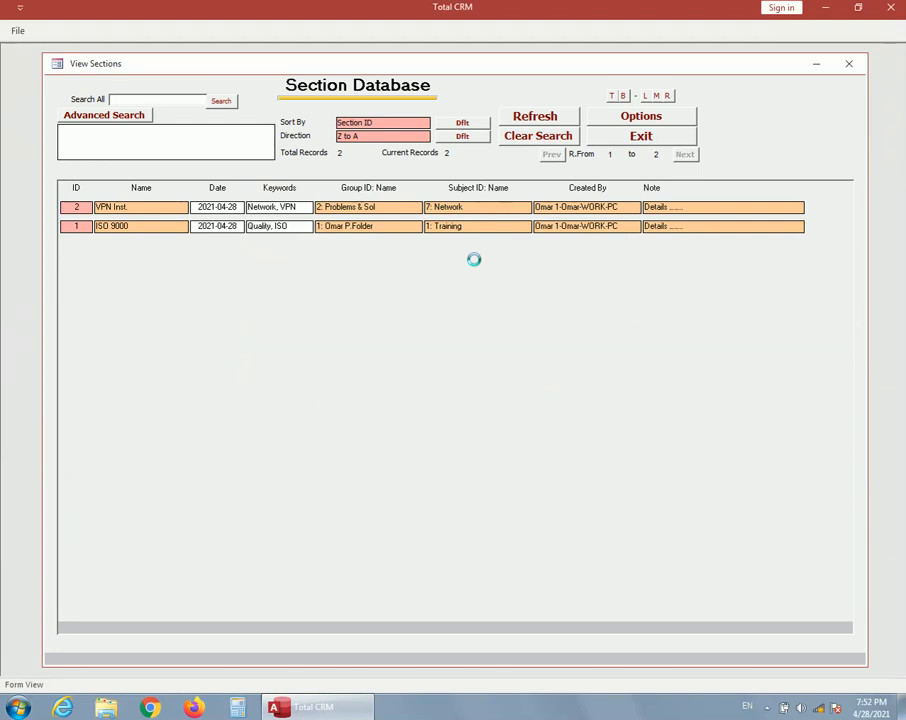
Try to add a new section directly from the list of all sections
{"action": "left_click", "coordinate": [622, 120]}
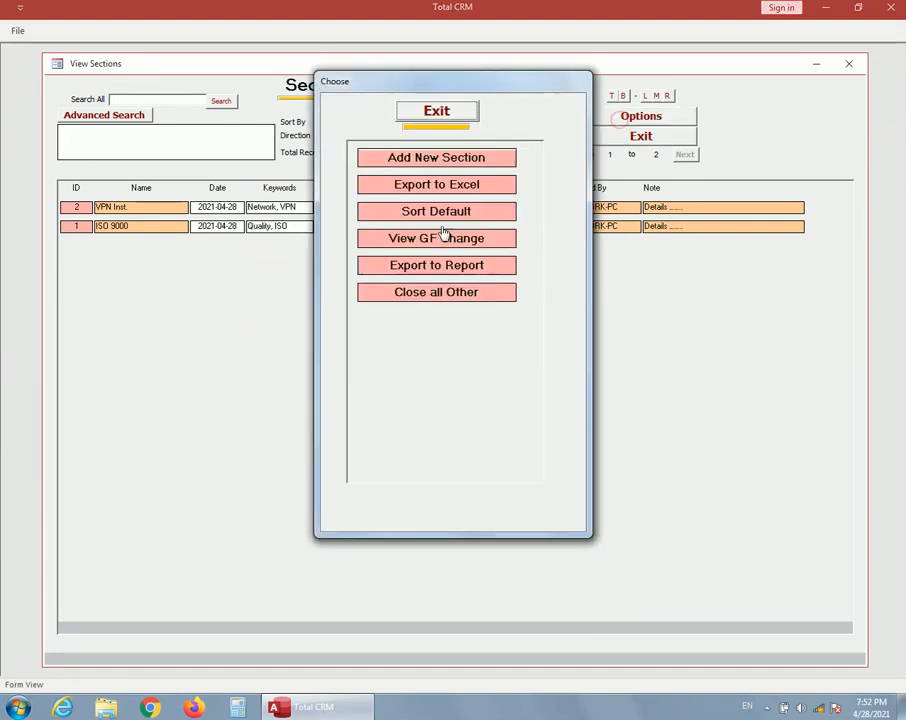
{"action": "left_click", "coordinate": [428, 160]}
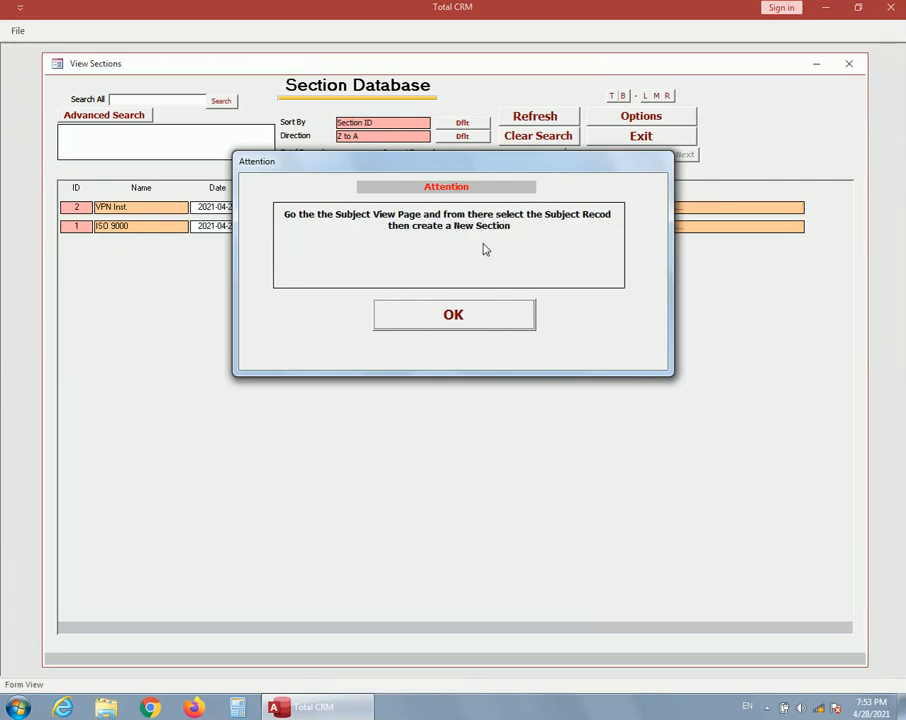
{"action": "left_click", "coordinate": [484, 310]}
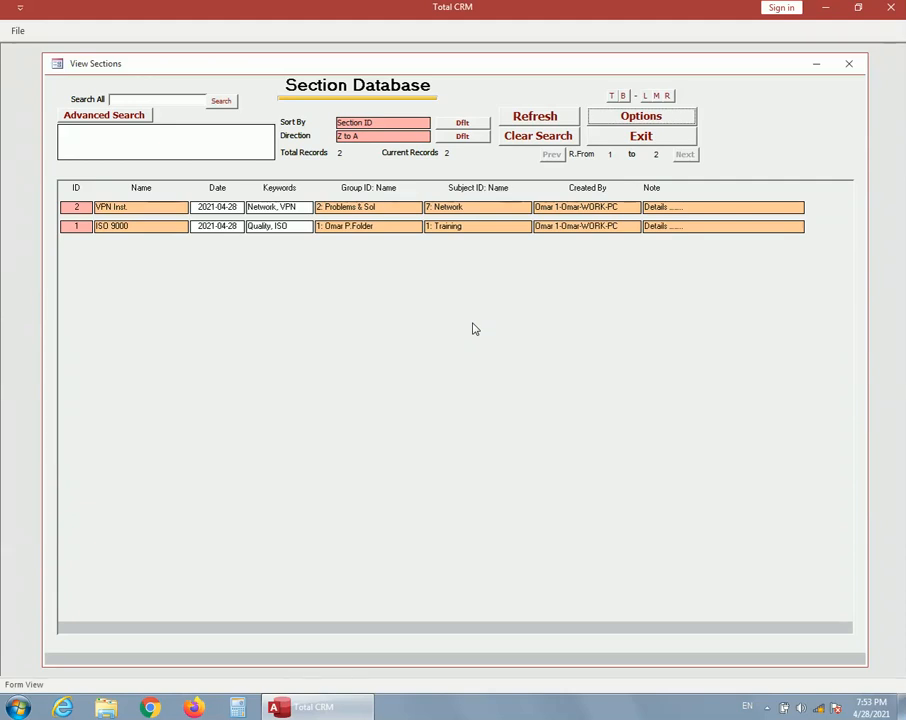
Close the section list and add a Knowledge Base group named "Price Lists" from the group list
{"action": "left_click", "coordinate": [645, 137]}
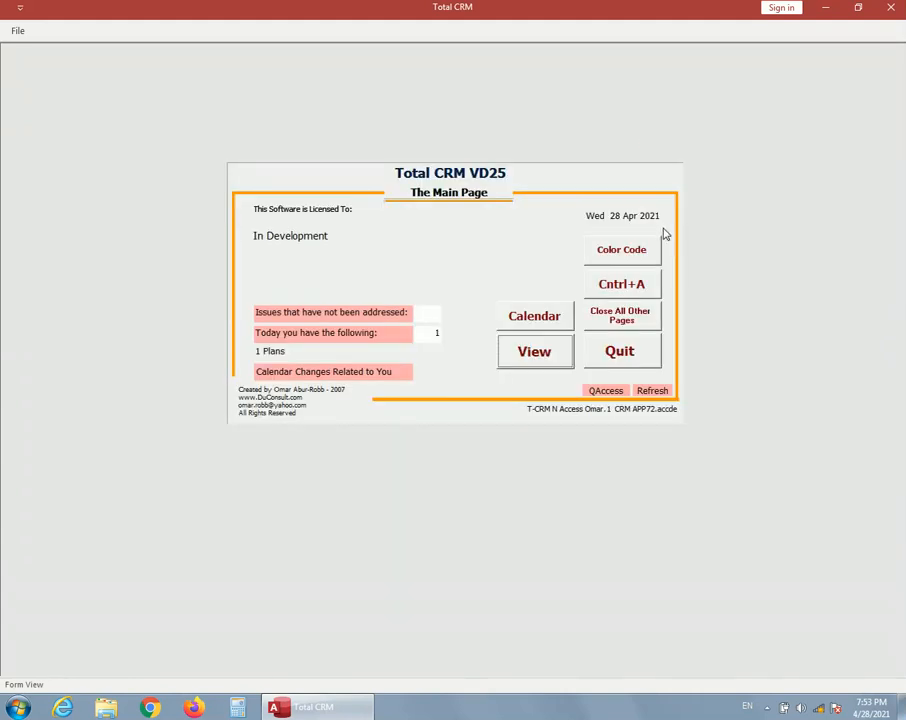
{"action": "left_click", "coordinate": [510, 351]}
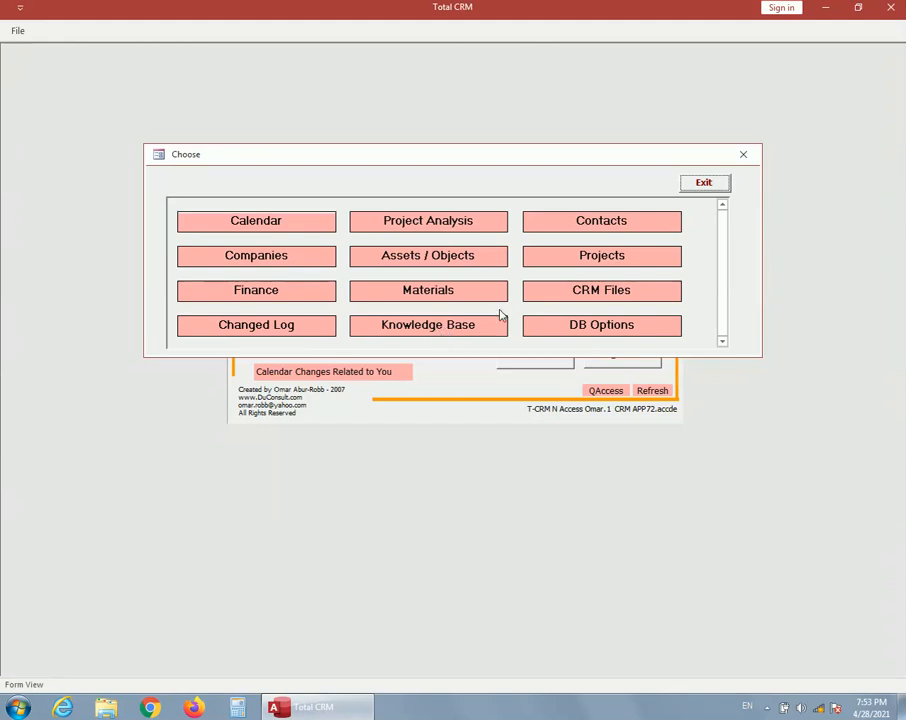
{"action": "left_click", "coordinate": [461, 327]}
{"action": "left_click", "coordinate": [438, 156]}
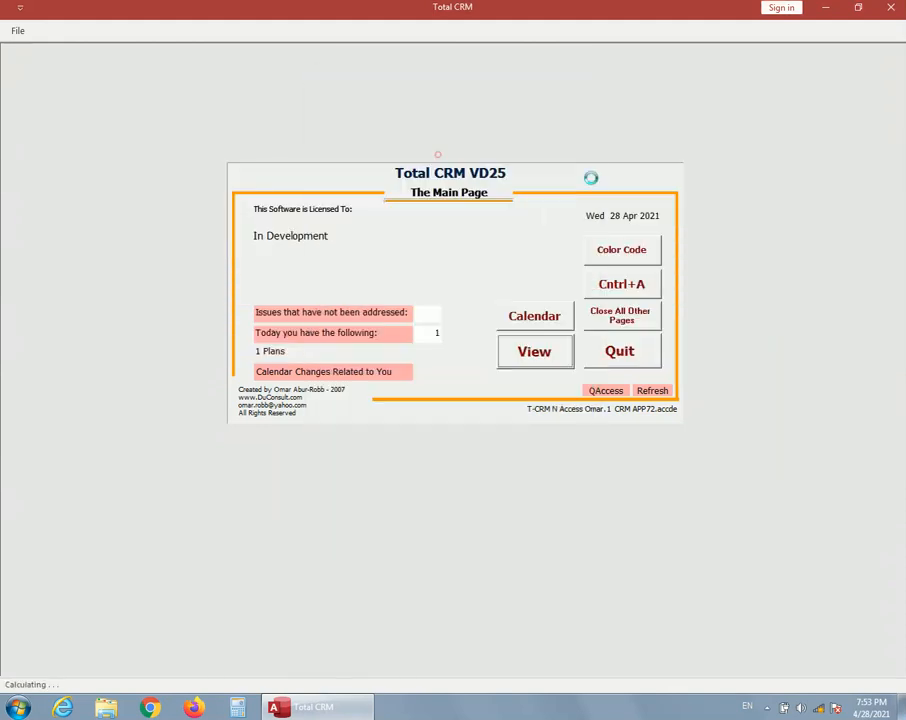
{"action": "left_click", "coordinate": [696, 113]}
{"action": "left_click", "coordinate": [470, 160]}
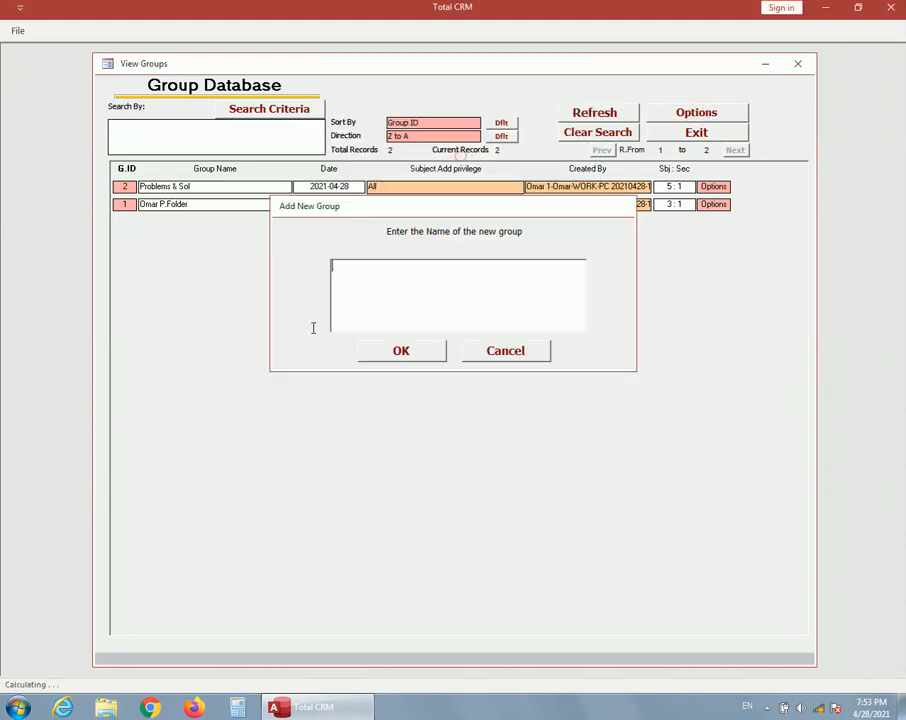
{"action": "type", "text": "Proce Lists"}
{"action": "left_click", "coordinate": [396, 354]}
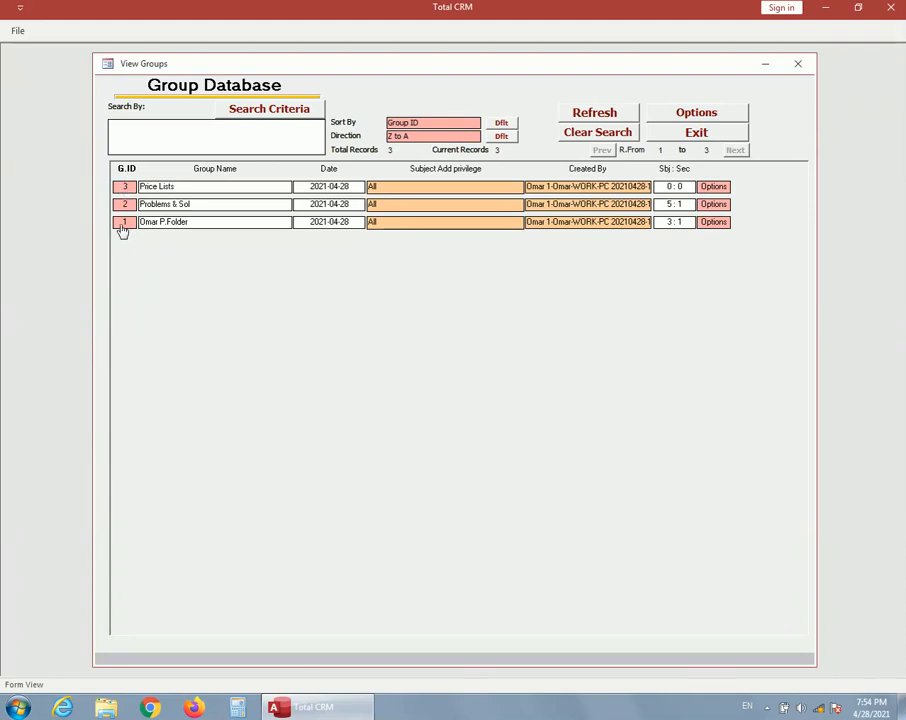
View the subjects of the Problems & Sol group, then open the Training subject's sections in the personal folder group
{"action": "left_click", "coordinate": [125, 205]}
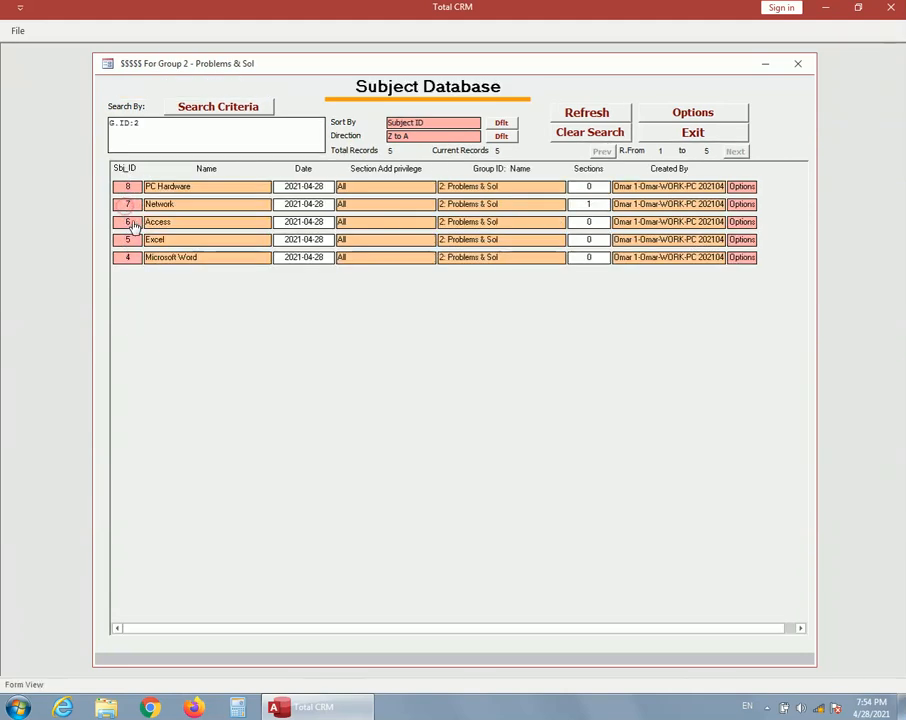
{"action": "left_click", "coordinate": [700, 134]}
{"action": "left_click", "coordinate": [125, 222]}
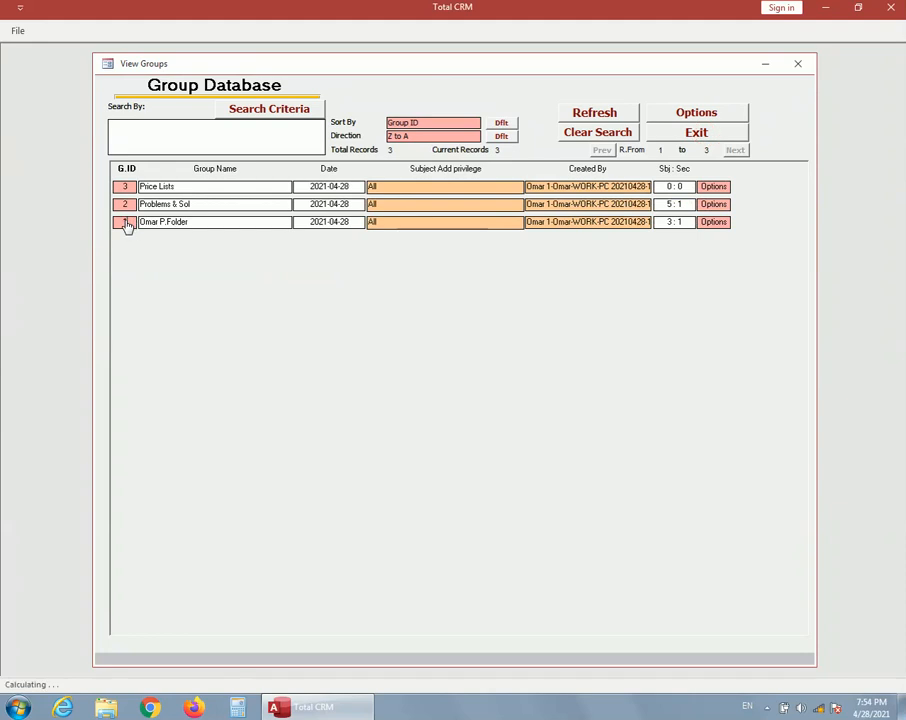
{"action": "left_click", "coordinate": [127, 222]}
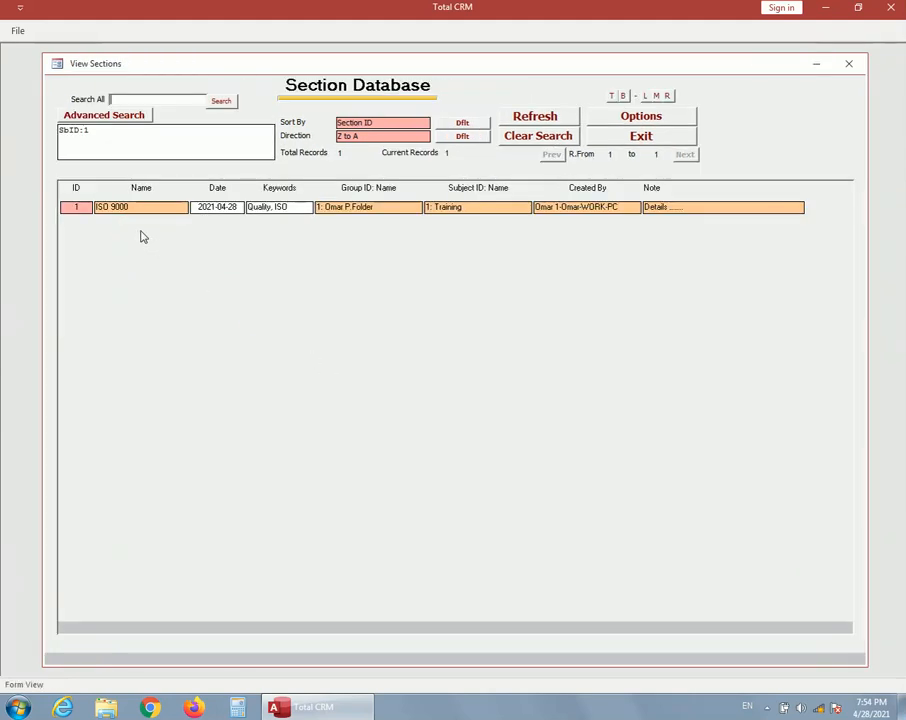
Open the ISO 9000 section page, review its available options, and close the page
{"action": "left_click", "coordinate": [80, 209]}
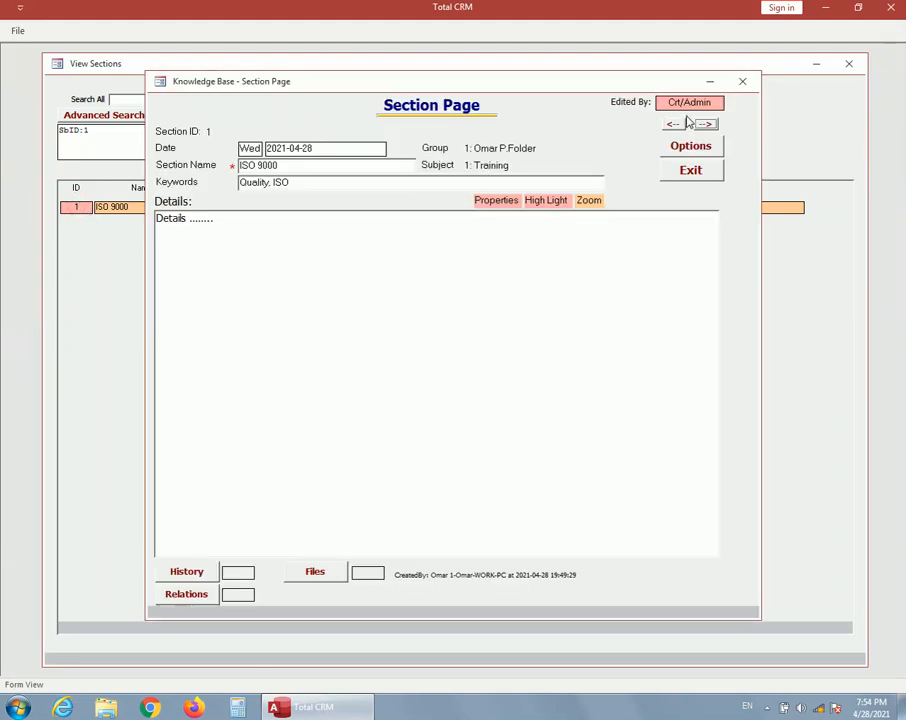
{"action": "left_click", "coordinate": [690, 148]}
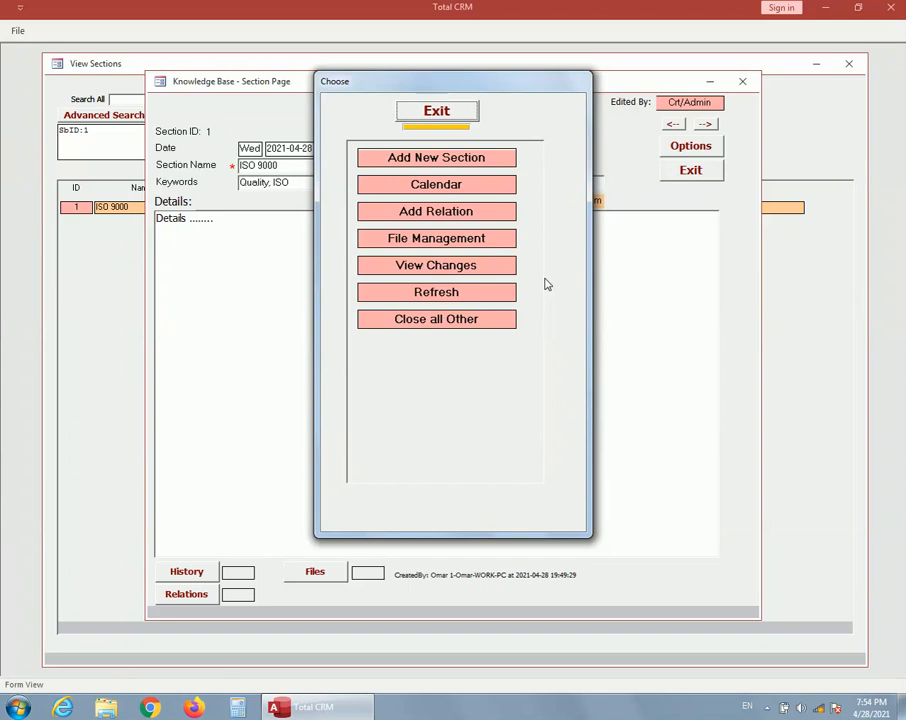
{"action": "left_click", "coordinate": [438, 115]}
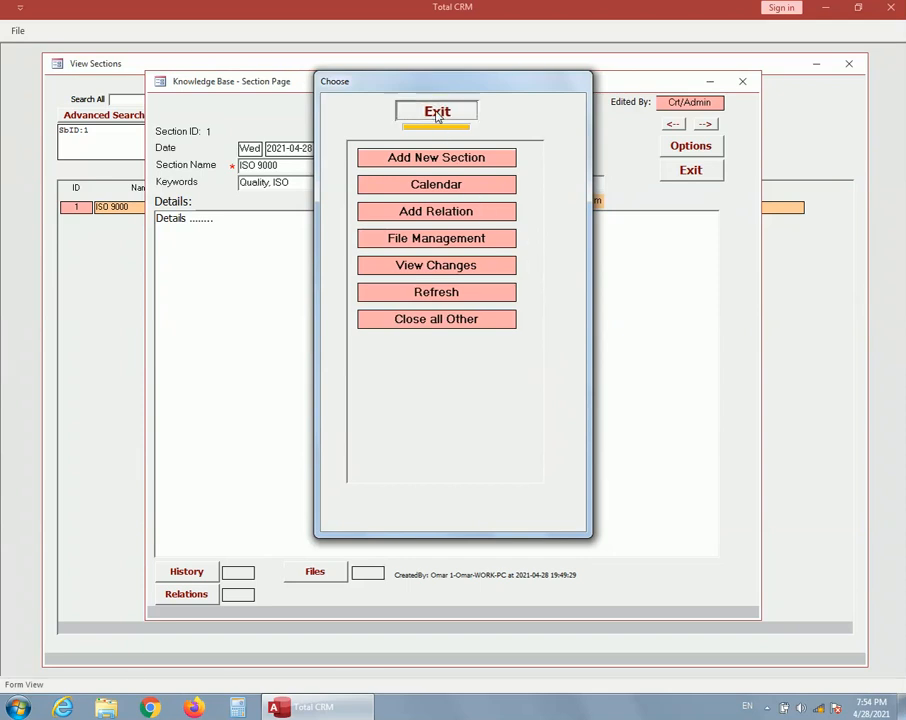
{"action": "left_click", "coordinate": [701, 176]}
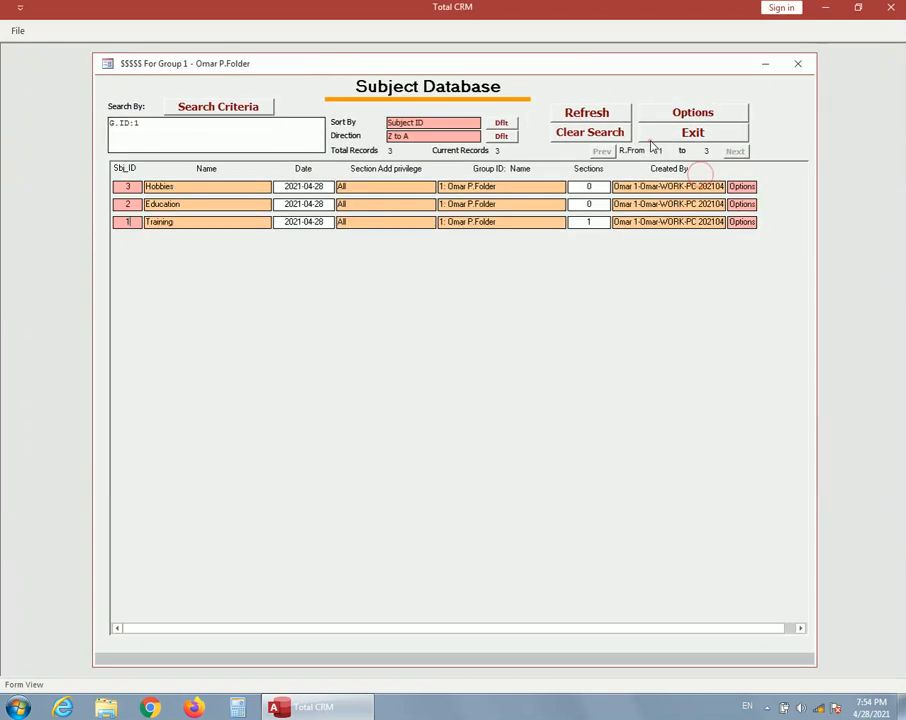
Close the personal folder's subject list and the group list, and quit Total CRM
{"action": "left_click", "coordinate": [692, 133]}
{"action": "left_click", "coordinate": [690, 133]}
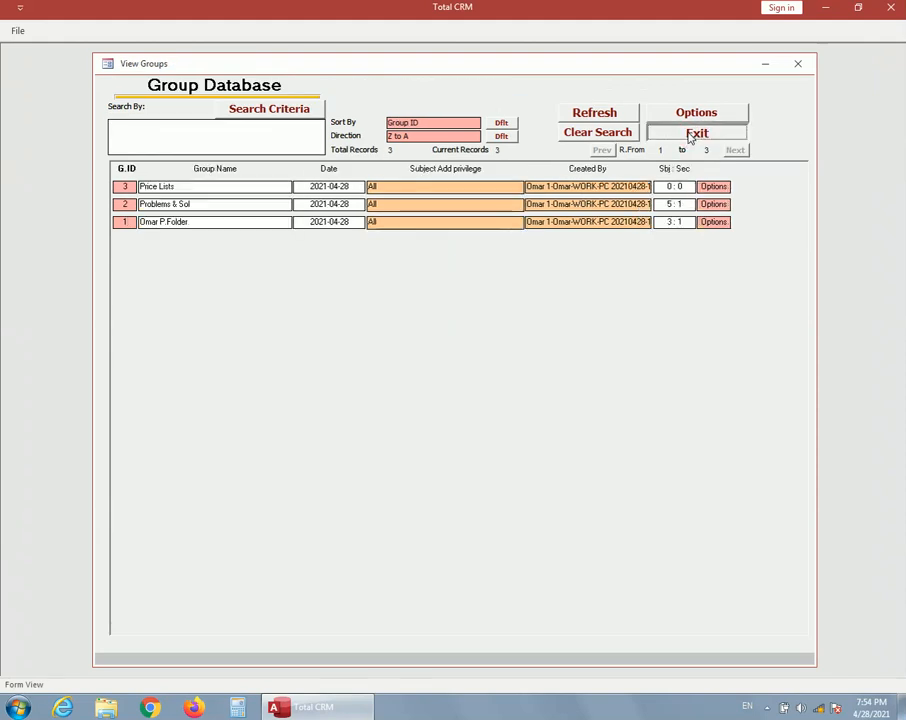
{"action": "left_click", "coordinate": [625, 352]}
{"action": "left_click", "coordinate": [400, 356]}
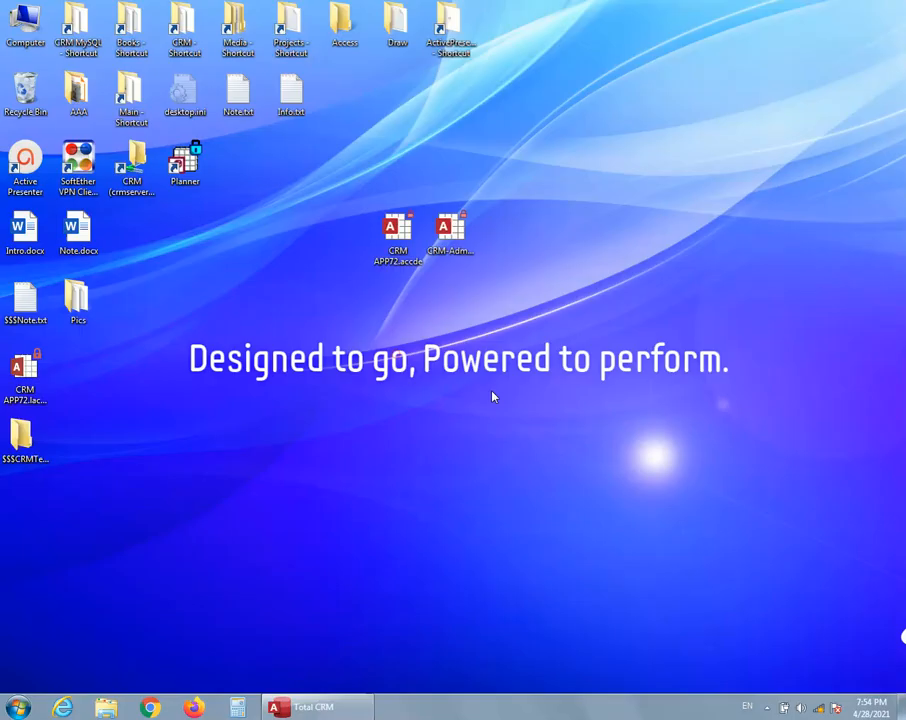
Switch to the CRM-Admin database, set Knowledge Base Admin to Yes on admin record 1, and quit the database
{"action": "double_click", "coordinate": [449, 232]}
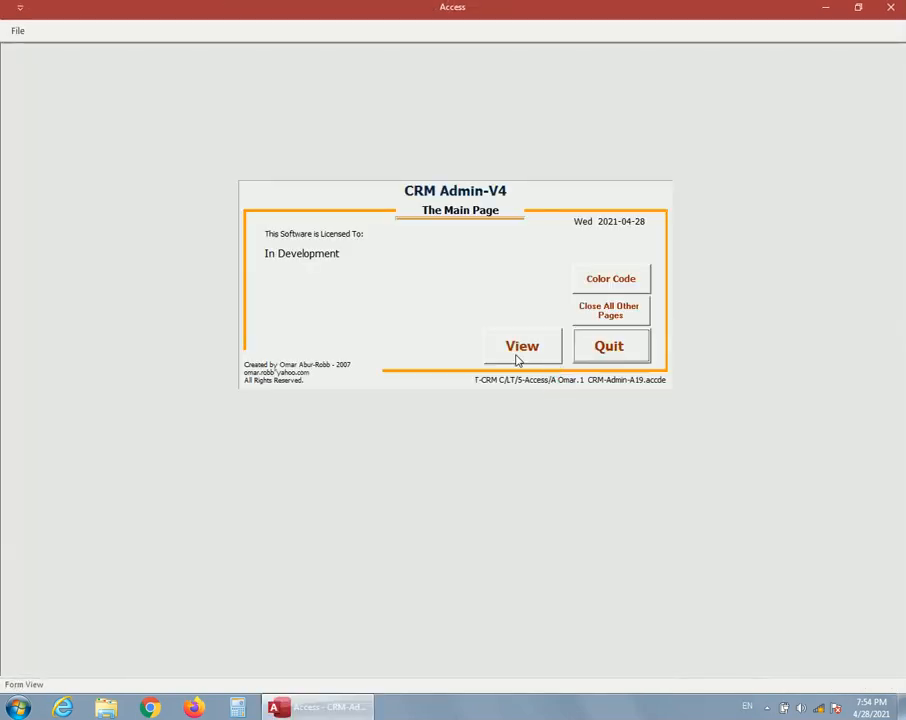
{"action": "left_click", "coordinate": [516, 352]}
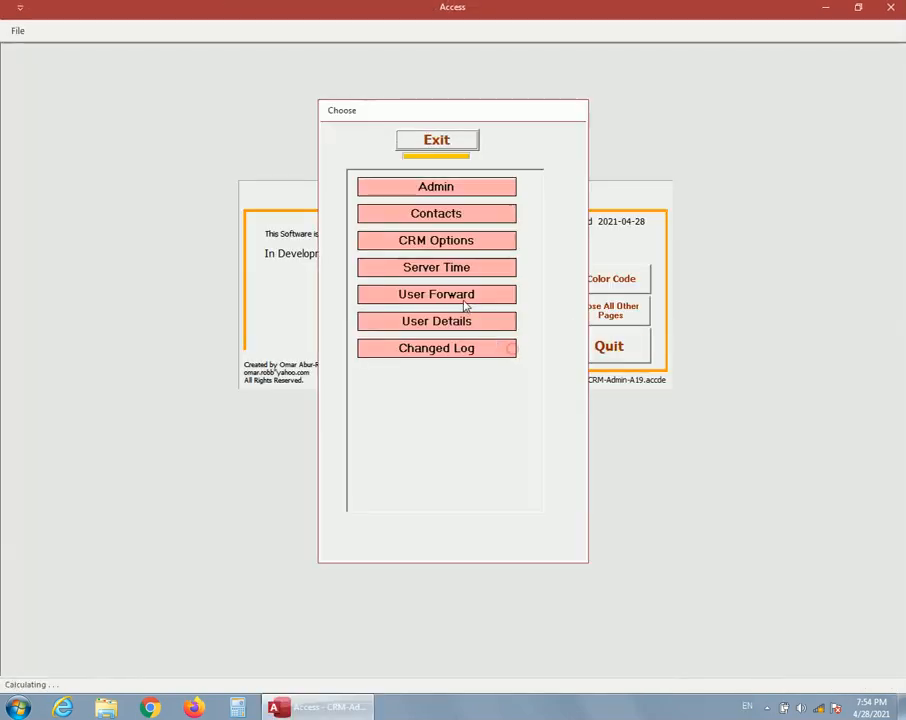
{"action": "left_click", "coordinate": [431, 186]}
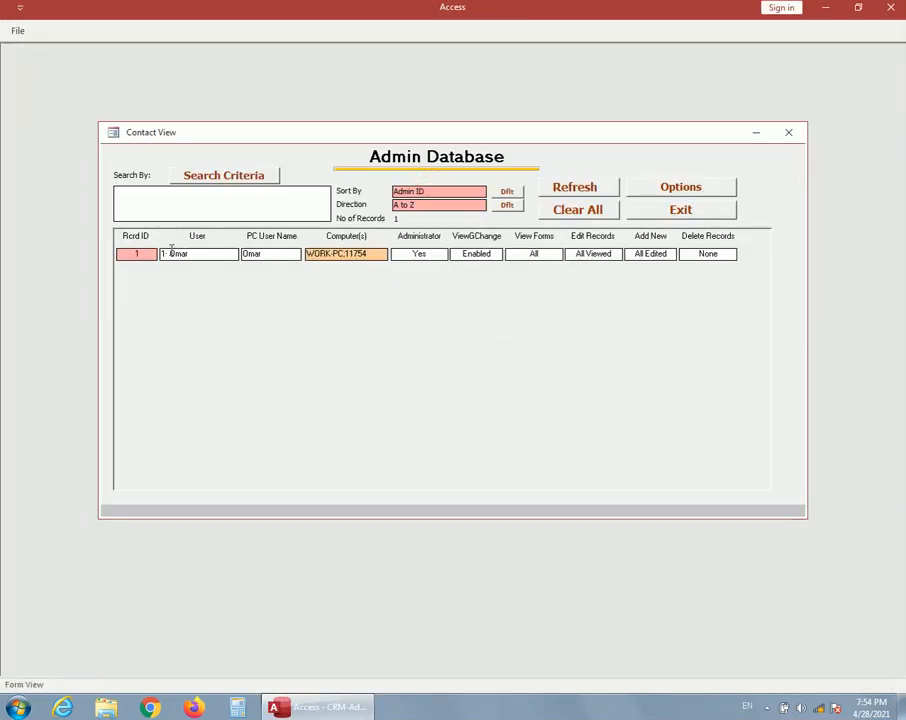
{"action": "left_click", "coordinate": [143, 256]}
{"action": "left_click", "coordinate": [564, 283]}
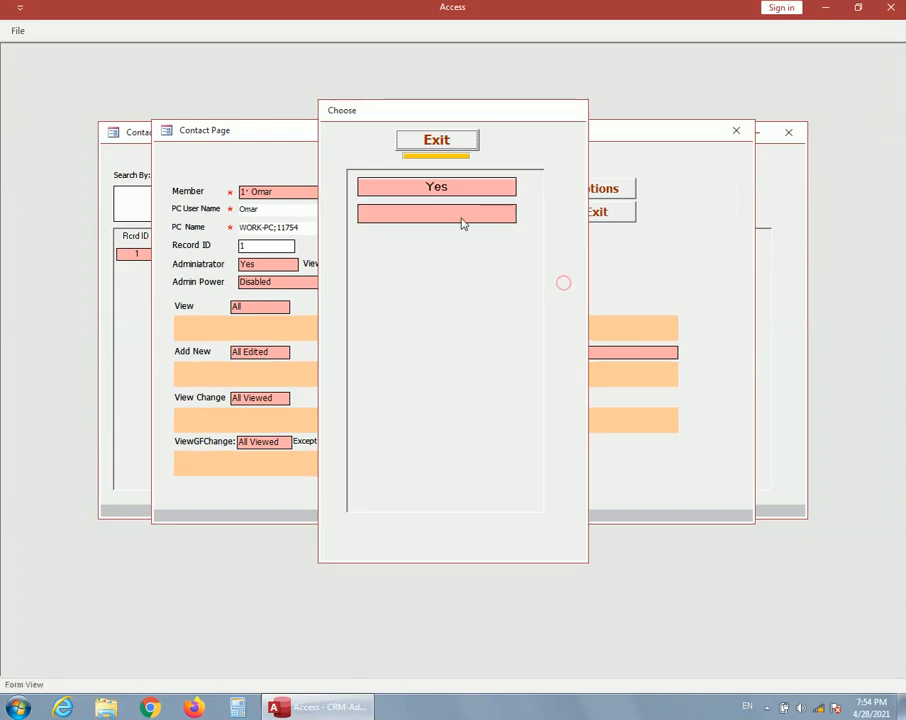
{"action": "left_click", "coordinate": [446, 185]}
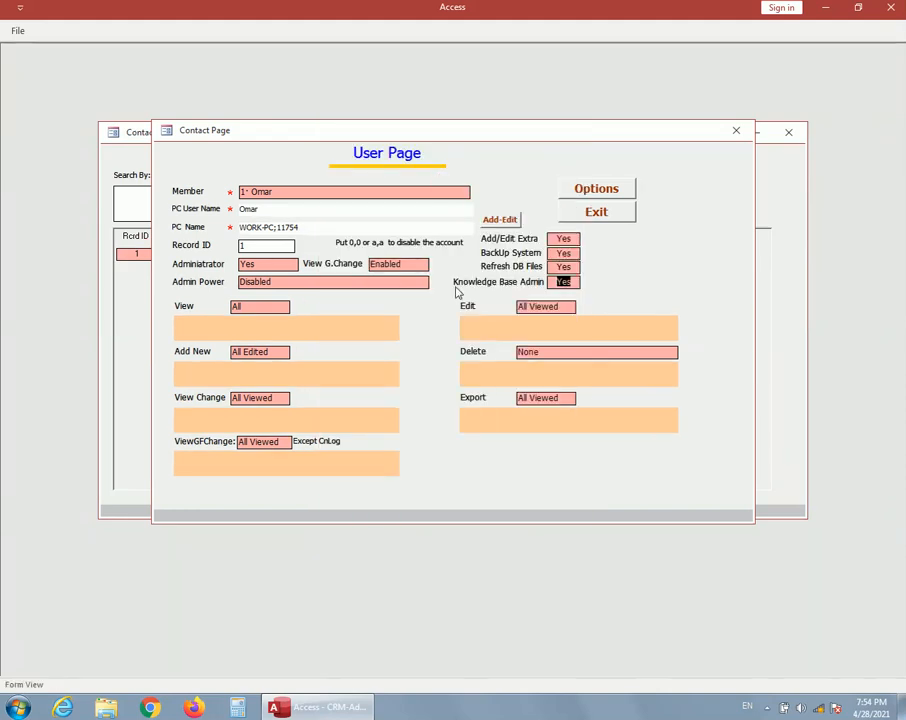
{"action": "left_click", "coordinate": [596, 212]}
{"action": "left_click", "coordinate": [638, 207]}
{"action": "left_click", "coordinate": [602, 368]}
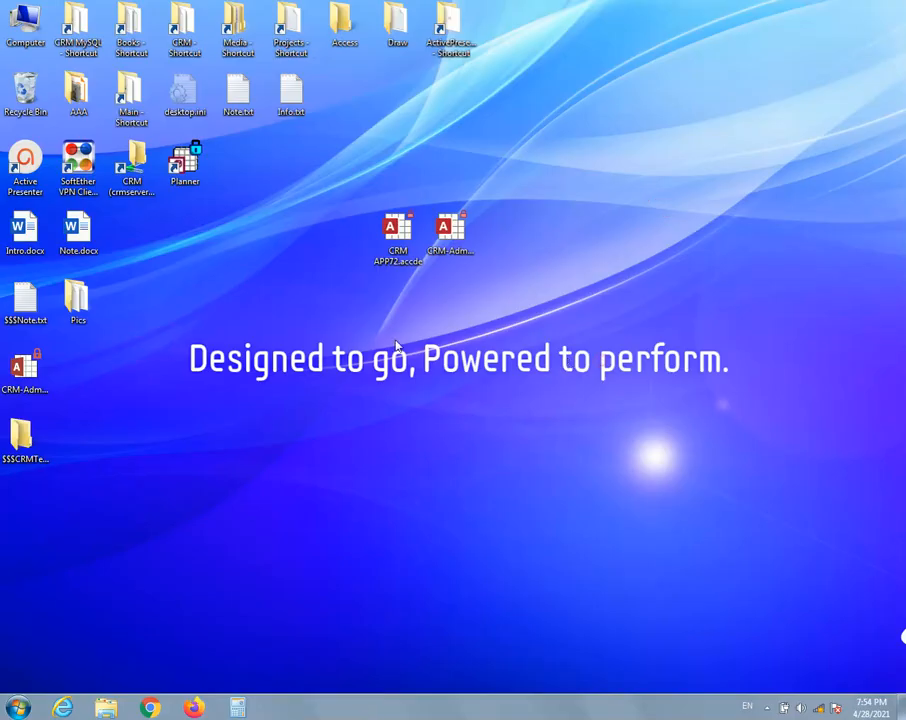
Switch to Total CRM by opening CRM APP72.accde, and view the list of all Knowledge Base sections
{"action": "double_click", "coordinate": [402, 244]}
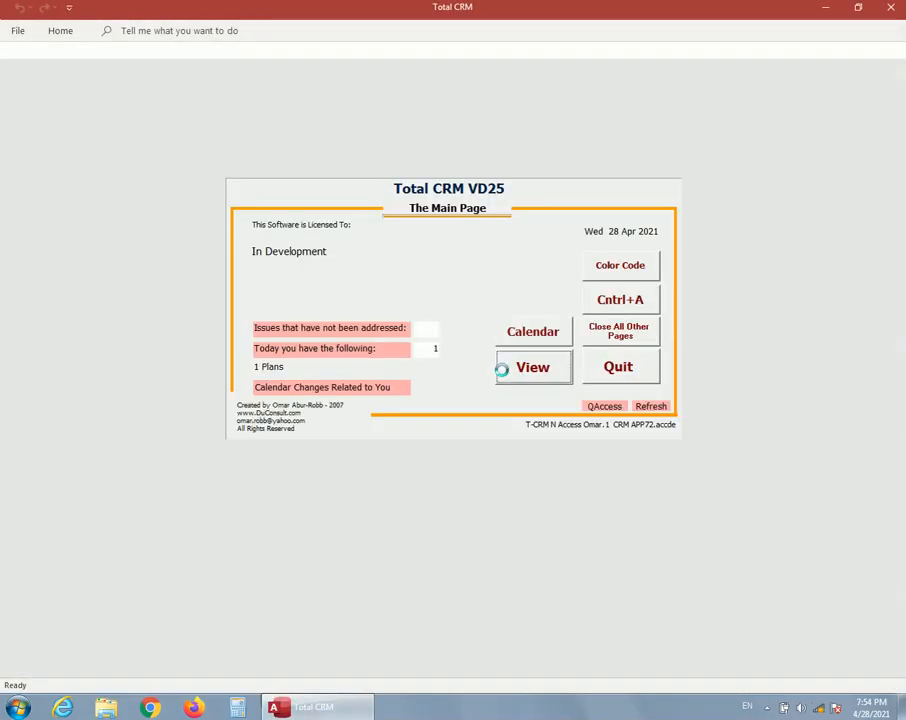
{"action": "left_click", "coordinate": [518, 366]}
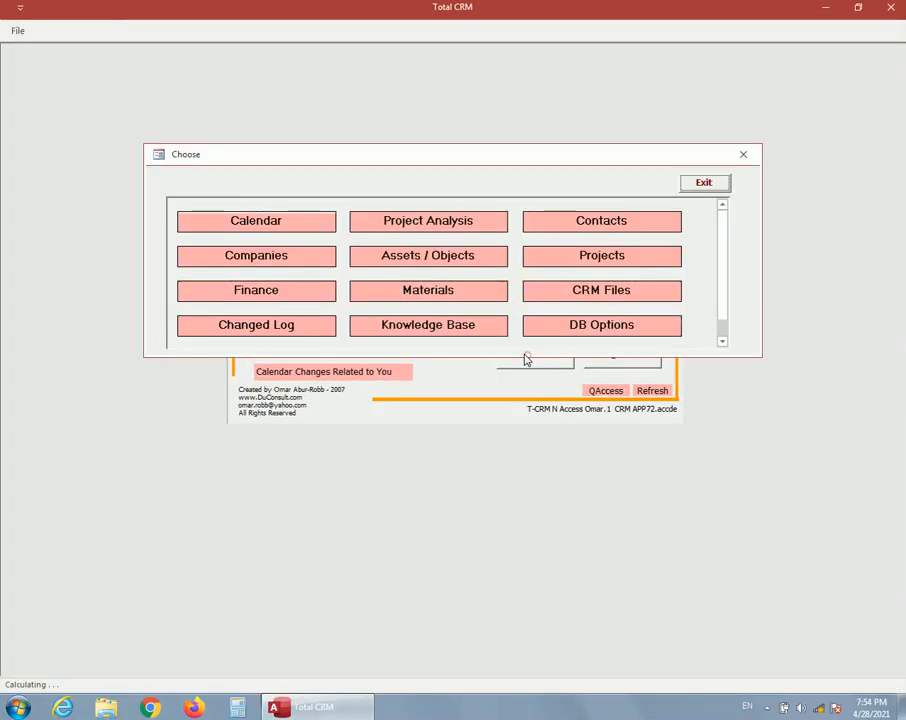
{"action": "left_click", "coordinate": [437, 330]}
{"action": "left_click", "coordinate": [429, 215]}
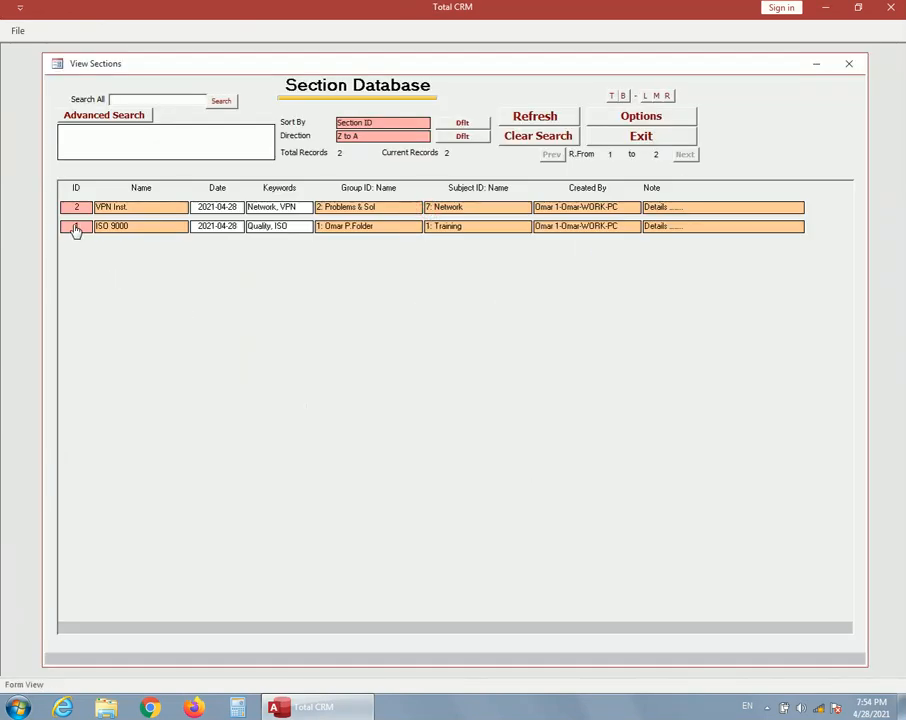
Change the subject of the VPN Inst. section to Microsoft Word, confirm the change, and close the section page
{"action": "left_click", "coordinate": [75, 208]}
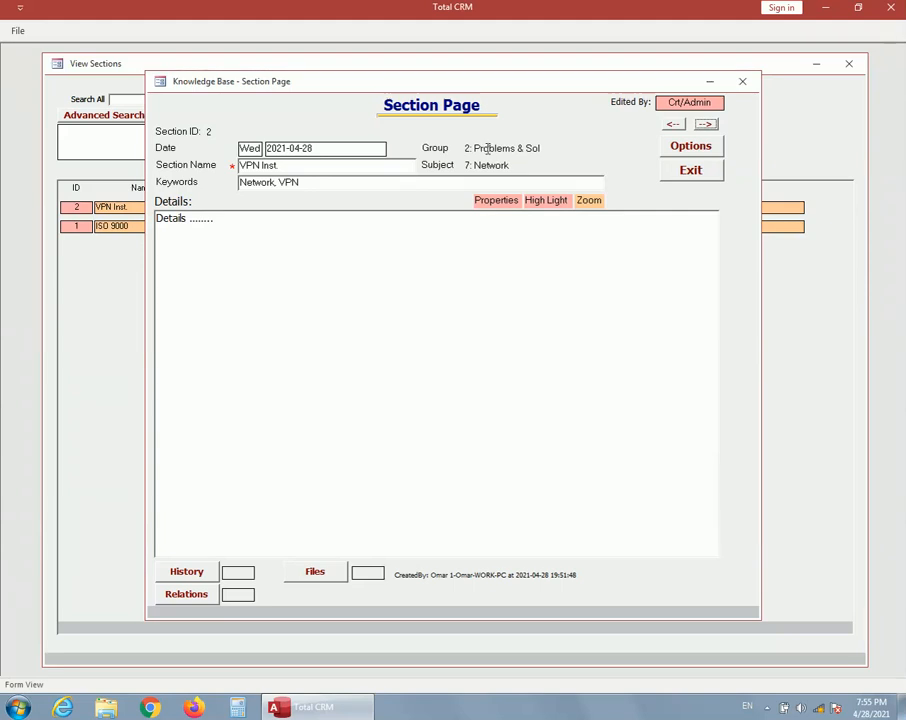
{"action": "left_click", "coordinate": [692, 151]}
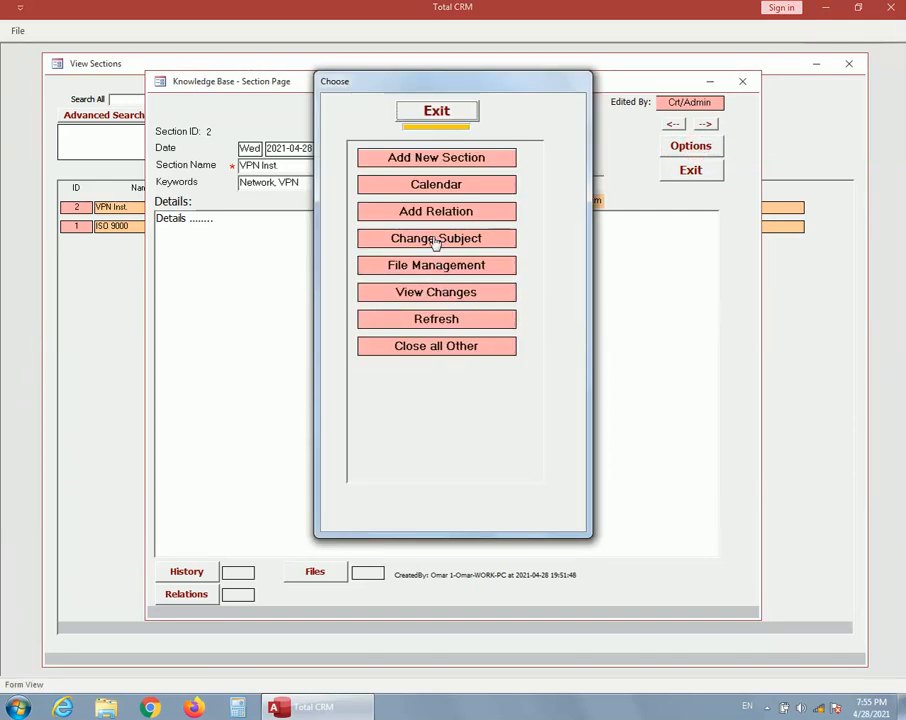
{"action": "left_click", "coordinate": [436, 240]}
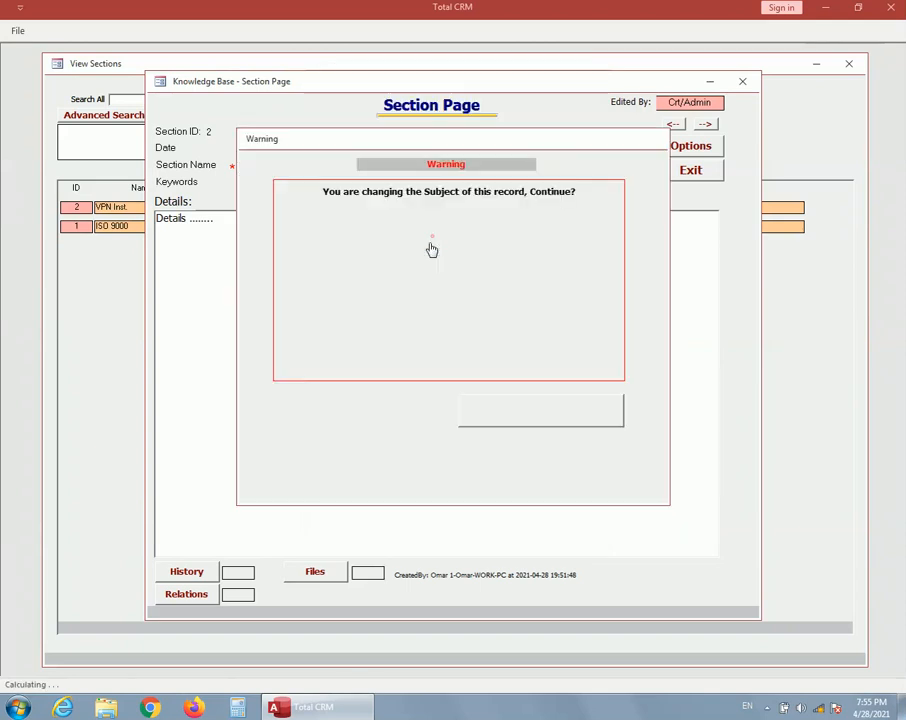
{"action": "left_click", "coordinate": [385, 442]}
{"action": "type", "text": "Y"}
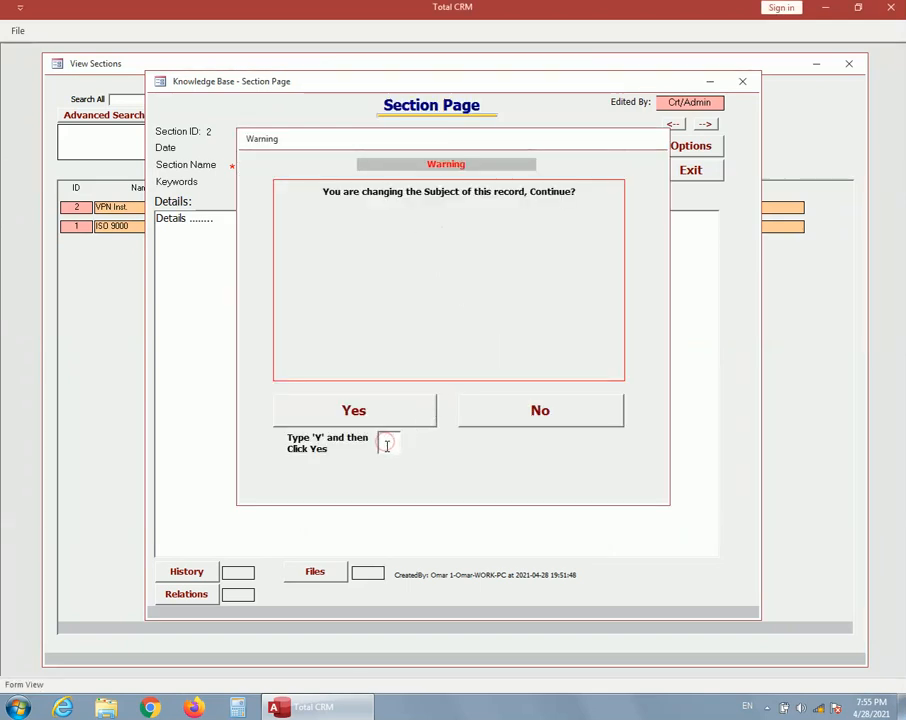
{"action": "left_click", "coordinate": [388, 414]}
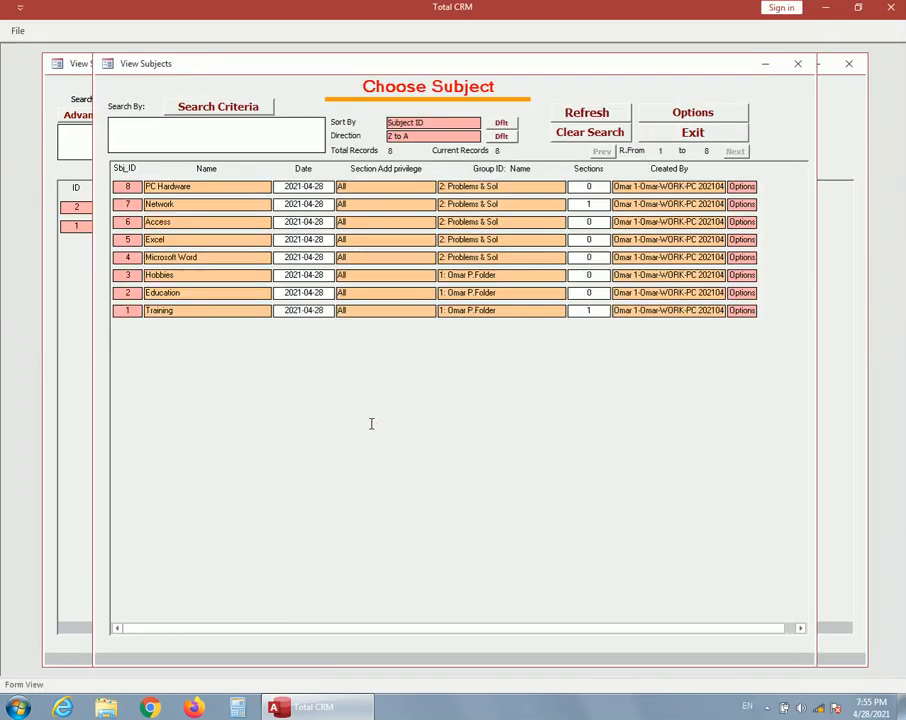
{"action": "left_click", "coordinate": [126, 257]}
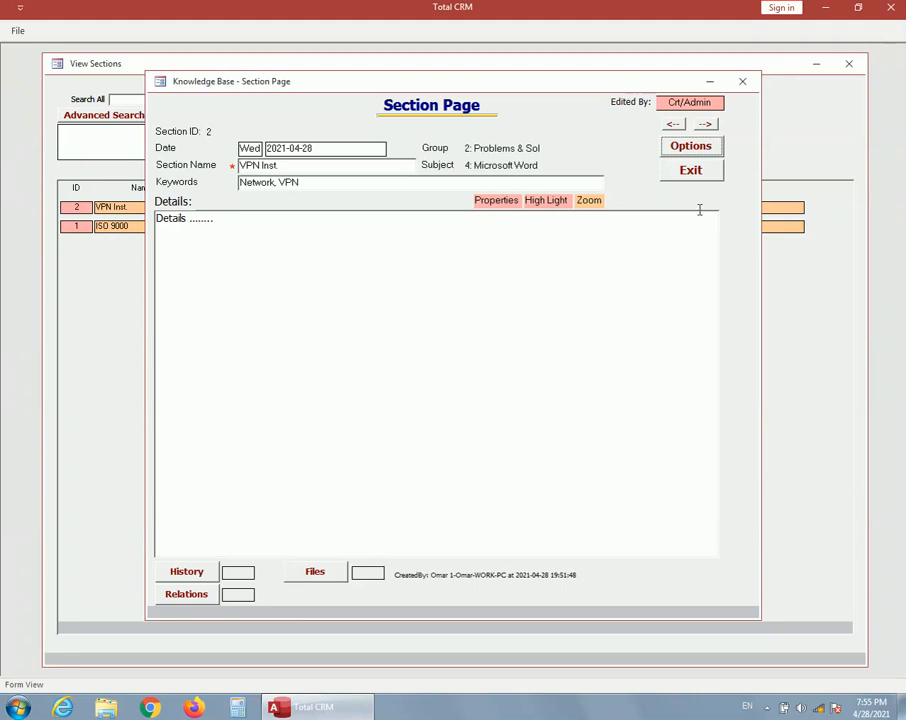
{"action": "left_click", "coordinate": [700, 174]}
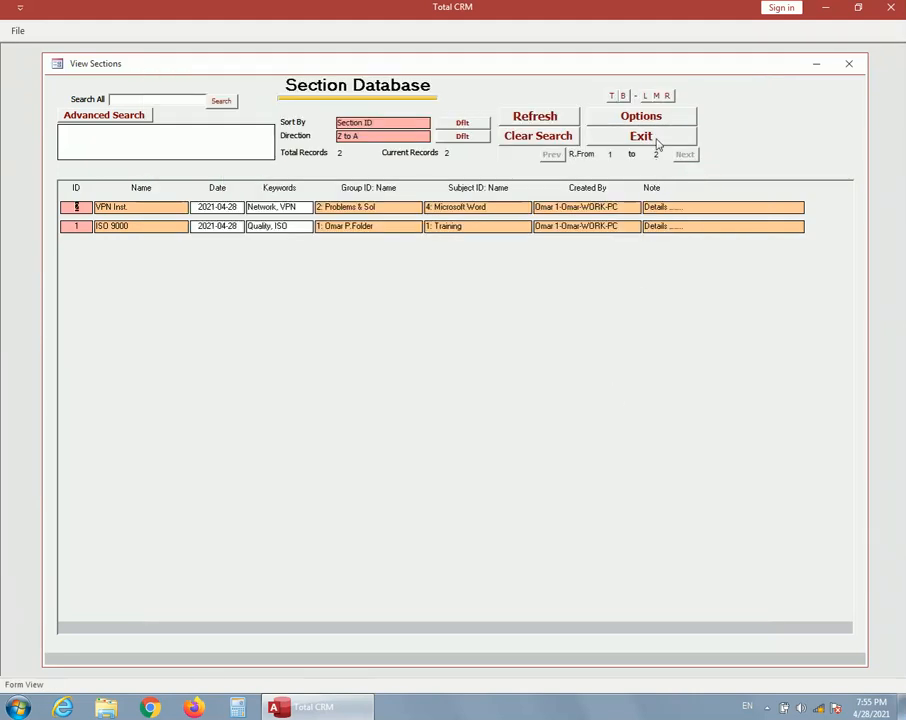
View the sections of the Microsoft Word subject in the Problems & Sol group, and return to the group's subject list
{"action": "left_click", "coordinate": [655, 138]}
{"action": "left_click", "coordinate": [546, 357]}
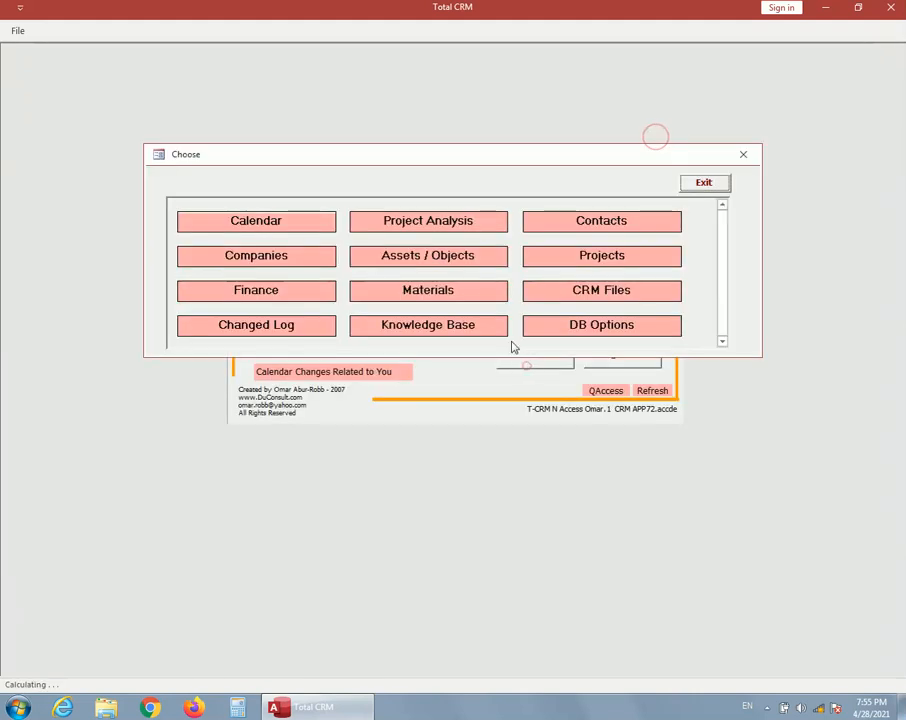
{"action": "left_click", "coordinate": [433, 327]}
{"action": "left_click", "coordinate": [449, 160]}
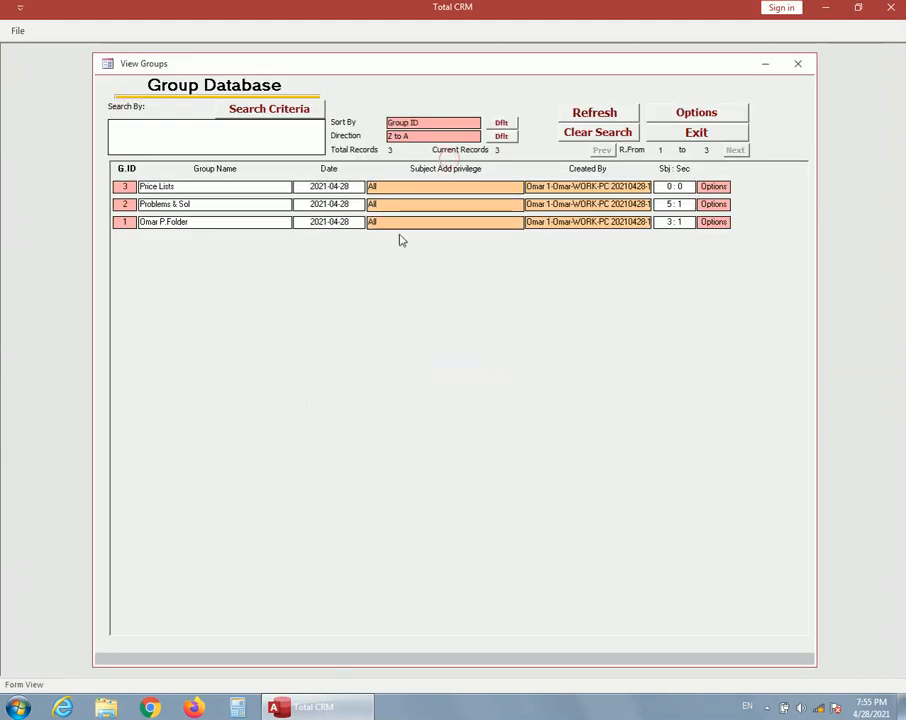
{"action": "left_click", "coordinate": [121, 206]}
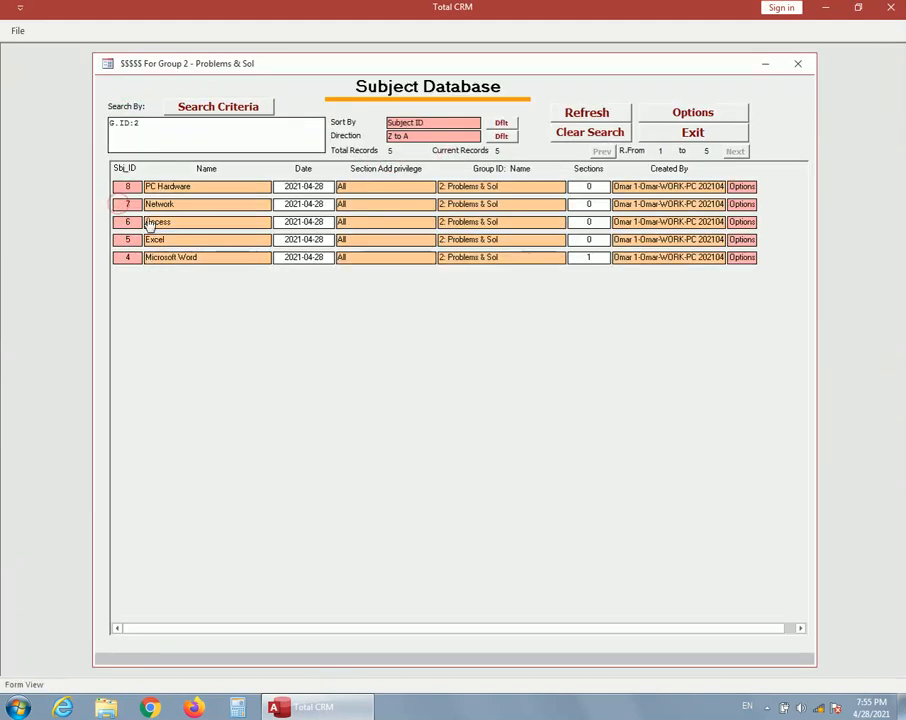
{"action": "left_click", "coordinate": [125, 257]}
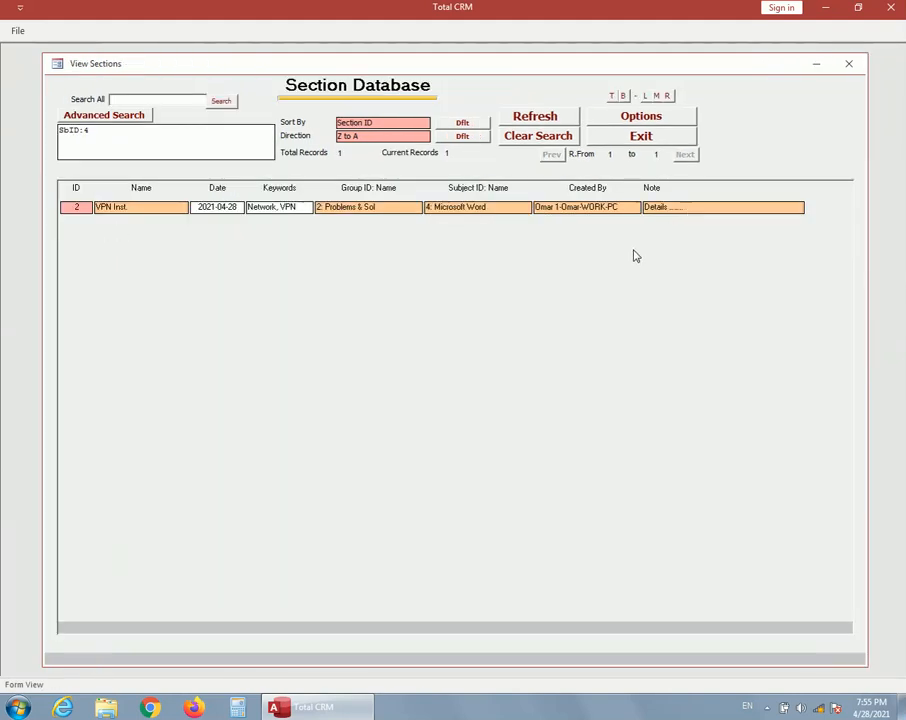
{"action": "left_click", "coordinate": [641, 135]}
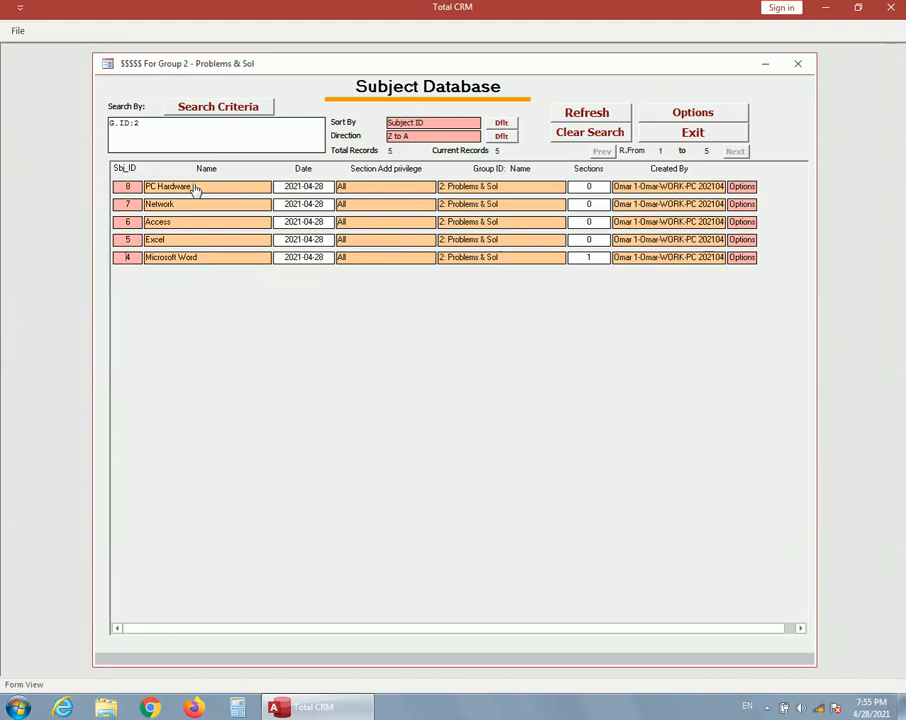
Move the PC Hardware subject from the Problems & Sol group to the personal folder group with ID 1
{"action": "left_click", "coordinate": [742, 187]}
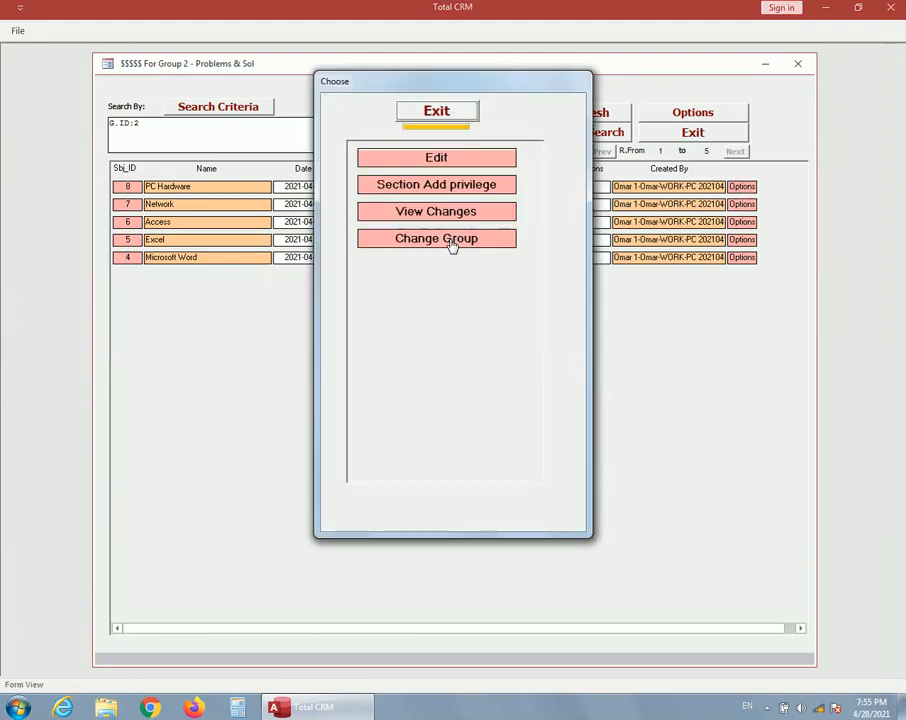
{"action": "left_click", "coordinate": [450, 113]}
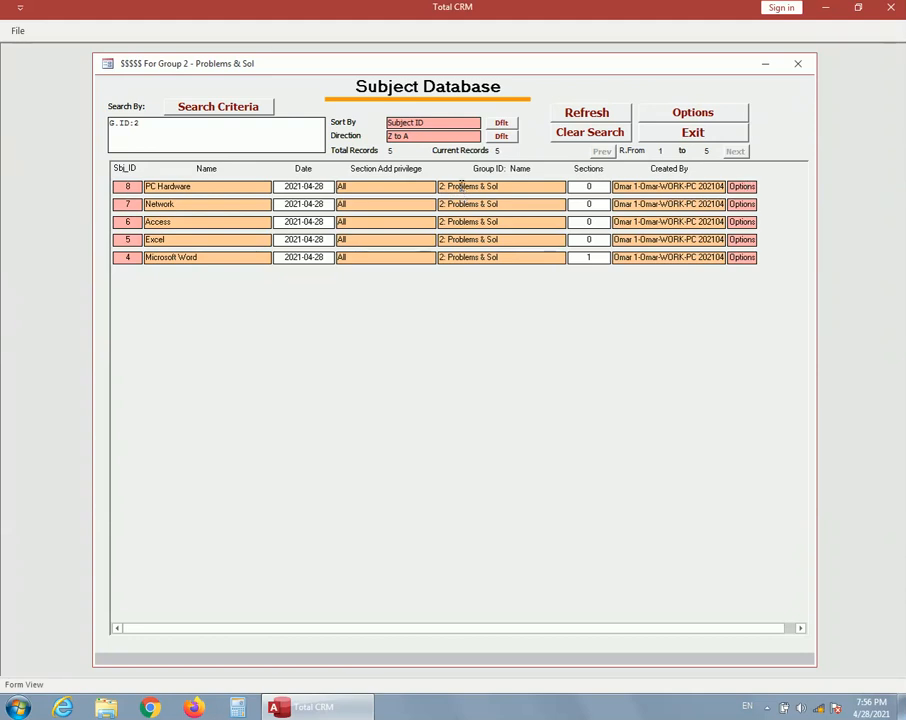
{"action": "left_click", "coordinate": [742, 187]}
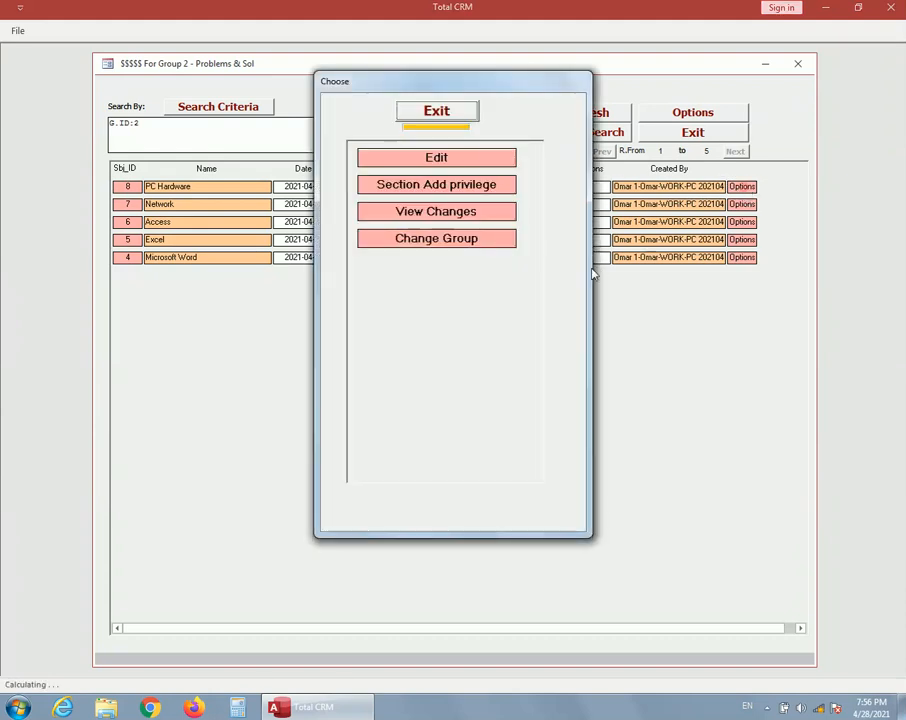
{"action": "left_click", "coordinate": [438, 240]}
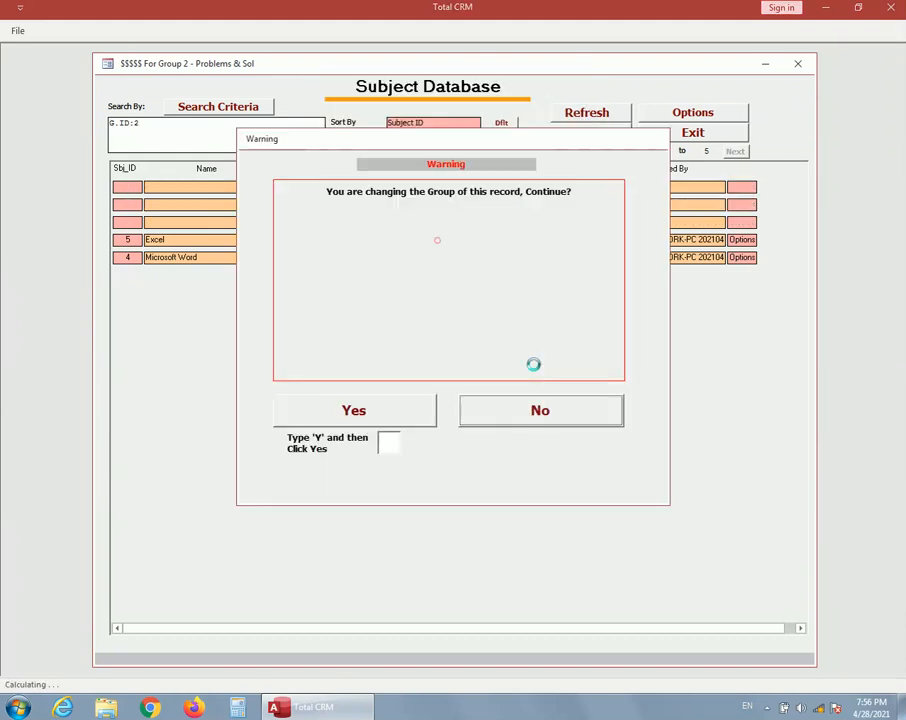
{"action": "left_click", "coordinate": [388, 441]}
{"action": "type", "text": "Y"}
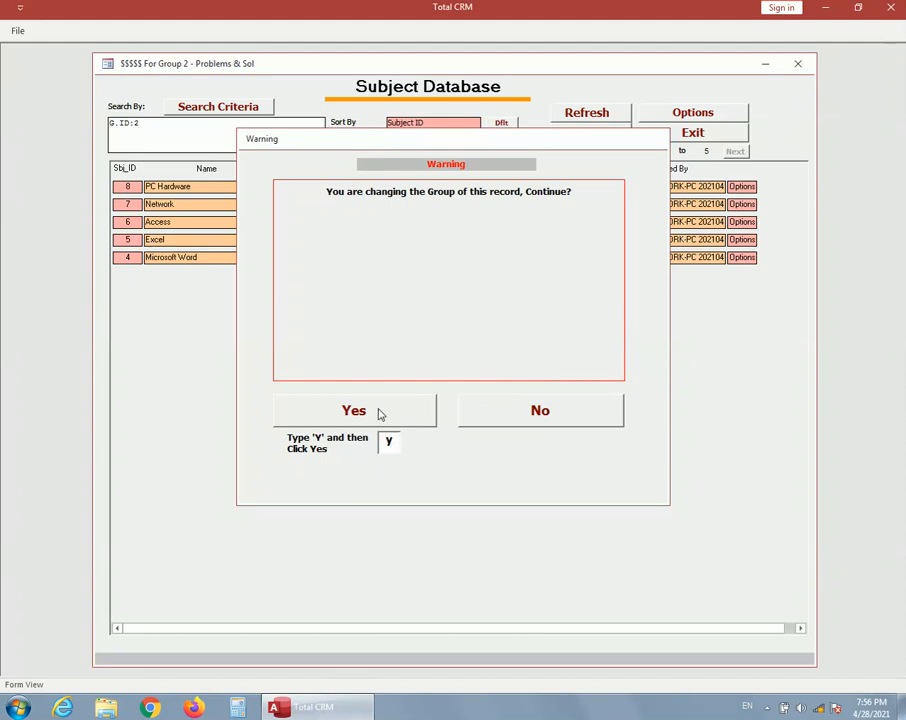
{"action": "left_click", "coordinate": [378, 412]}
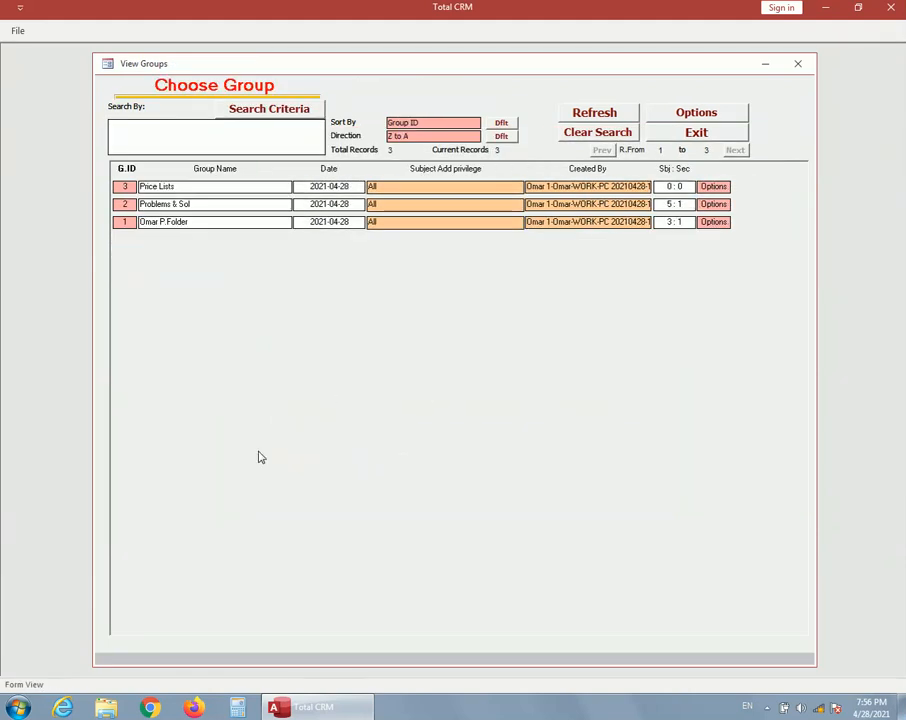
{"action": "left_click", "coordinate": [123, 225]}
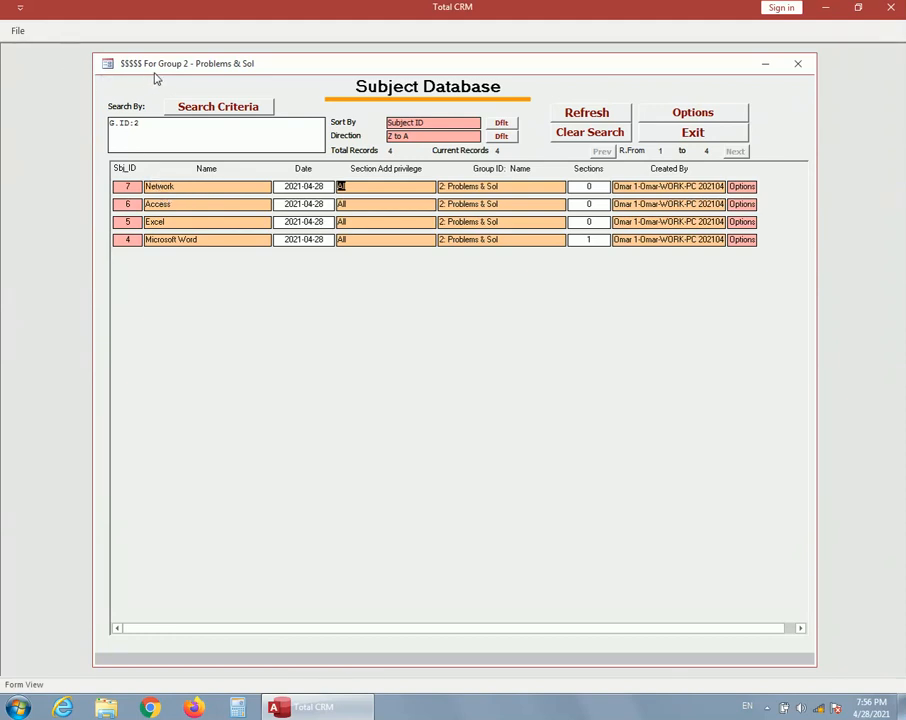
View the subjects of the personal folder group from the Knowledge Base group list, and return to the main page
{"action": "left_click", "coordinate": [694, 135]}
{"action": "left_click", "coordinate": [532, 354]}
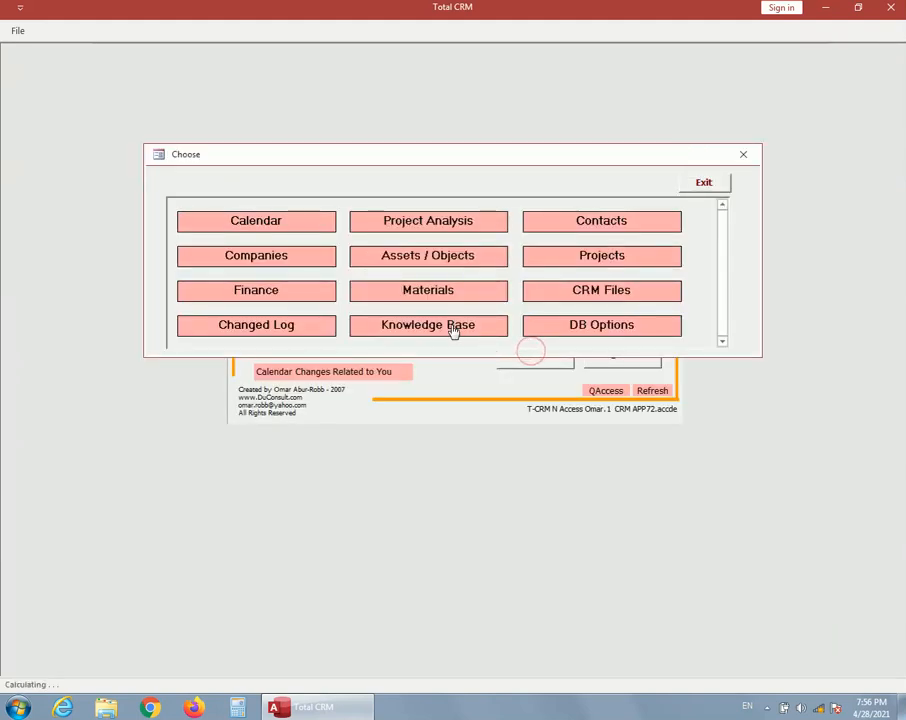
{"action": "left_click", "coordinate": [453, 328]}
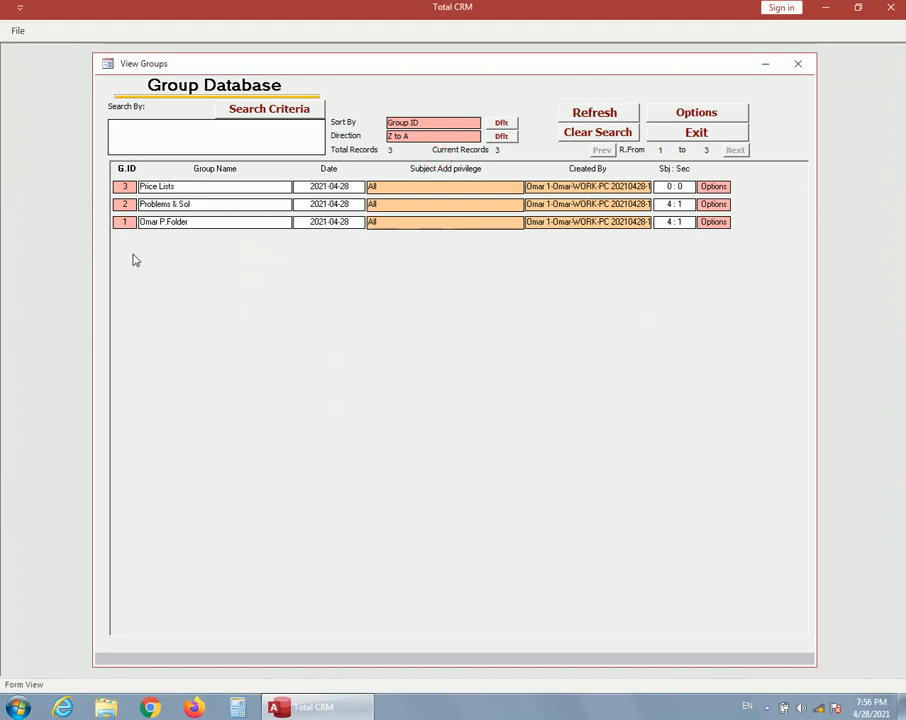
{"action": "left_click", "coordinate": [126, 222]}
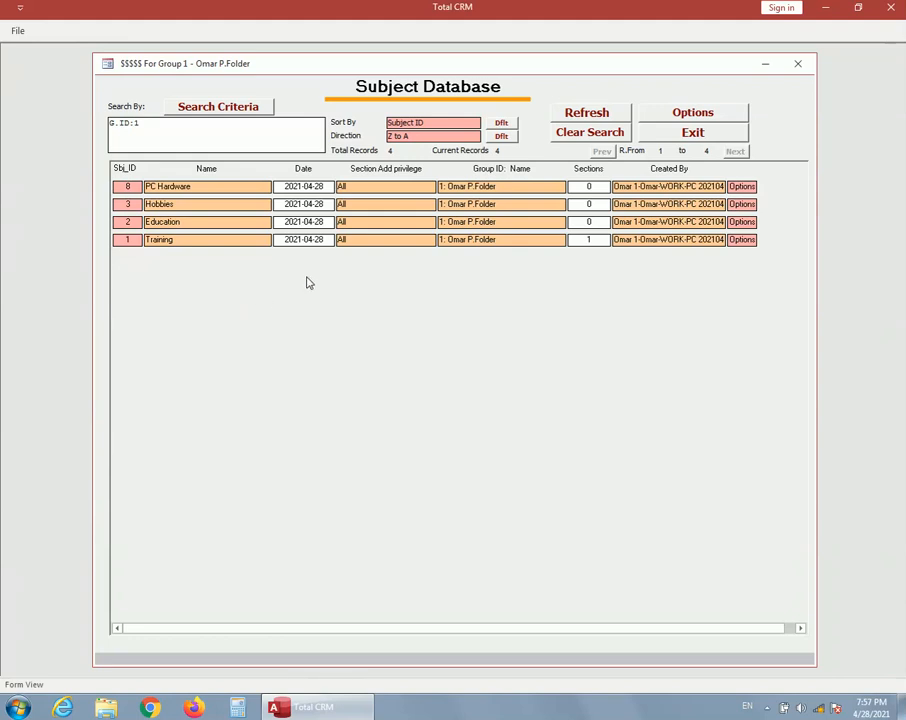
{"action": "left_click", "coordinate": [692, 138]}
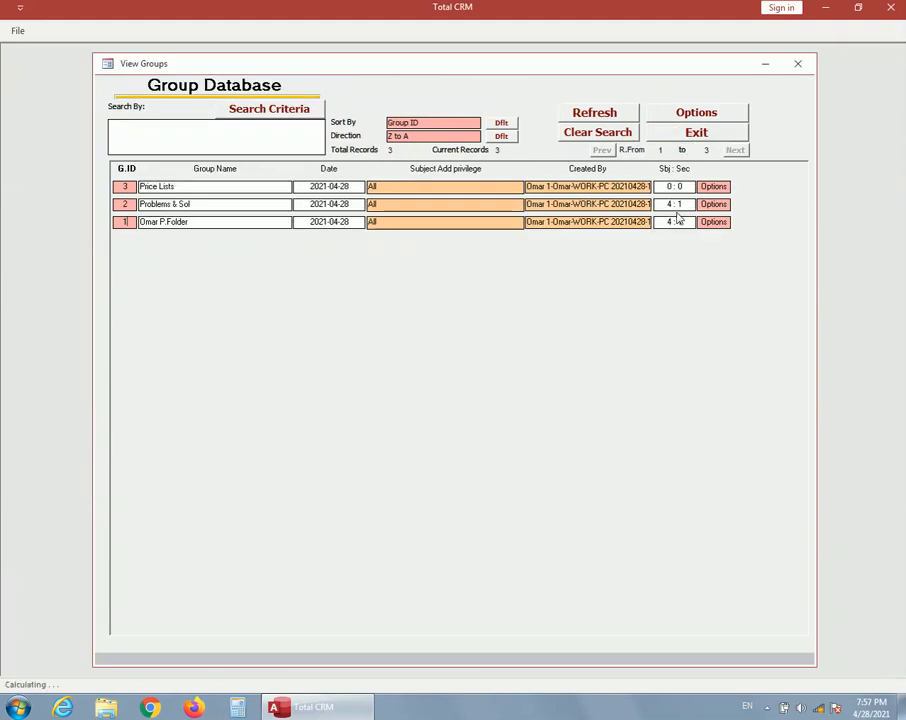
{"action": "left_click", "coordinate": [690, 133]}
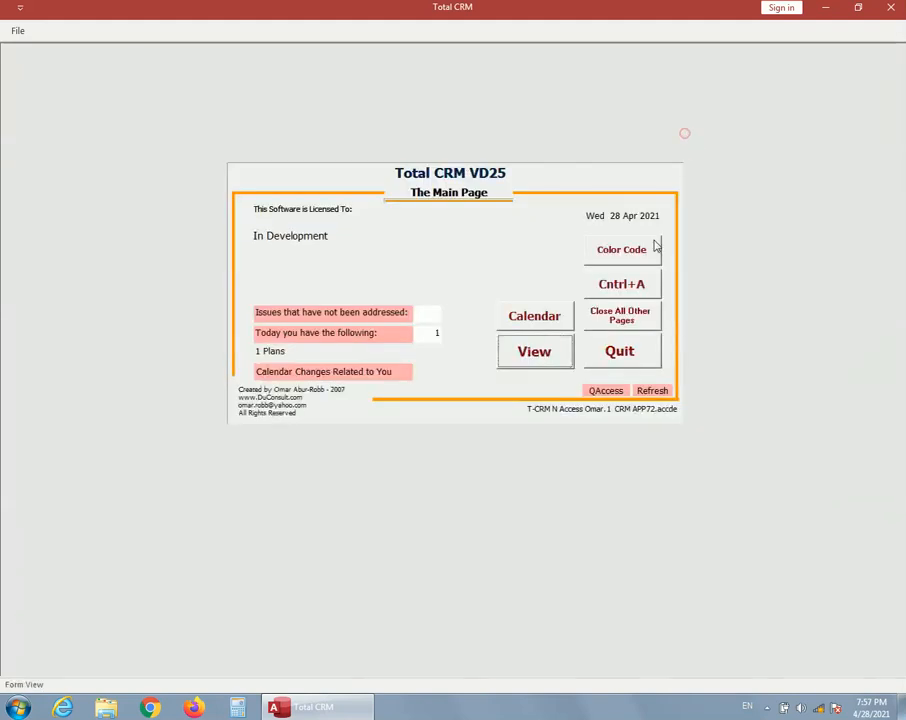
Review the full details of the latest subject edit in the change log, checking the new and previous Group ID
{"action": "left_click", "coordinate": [528, 361]}
{"action": "left_click", "coordinate": [275, 330]}
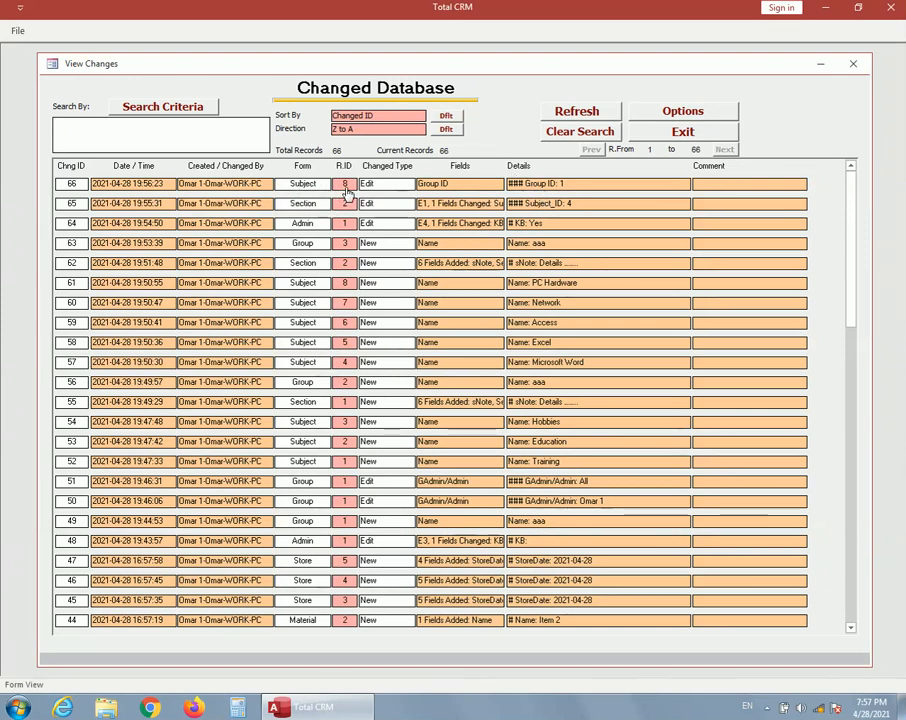
{"action": "double_click", "coordinate": [548, 186]}
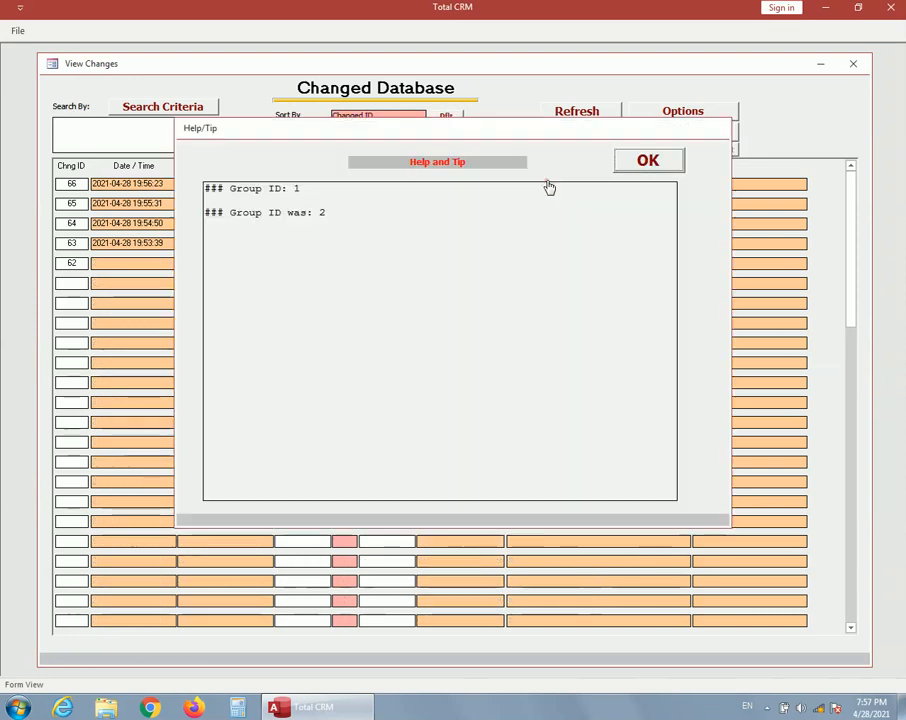
{"action": "double_click", "coordinate": [320, 212]}
{"action": "double_click", "coordinate": [300, 188]}
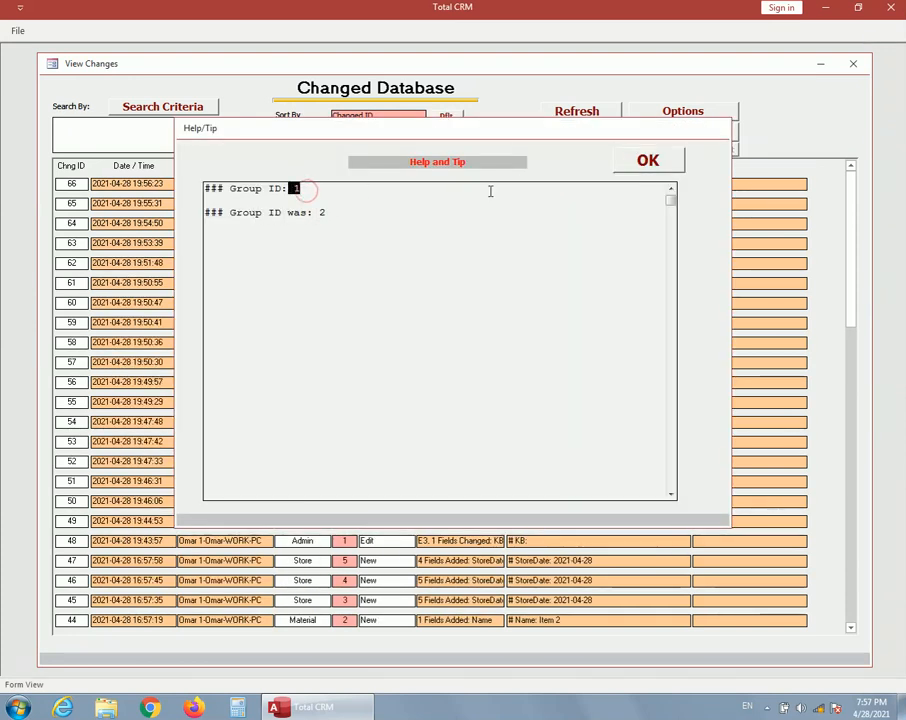
{"action": "left_click", "coordinate": [672, 158]}
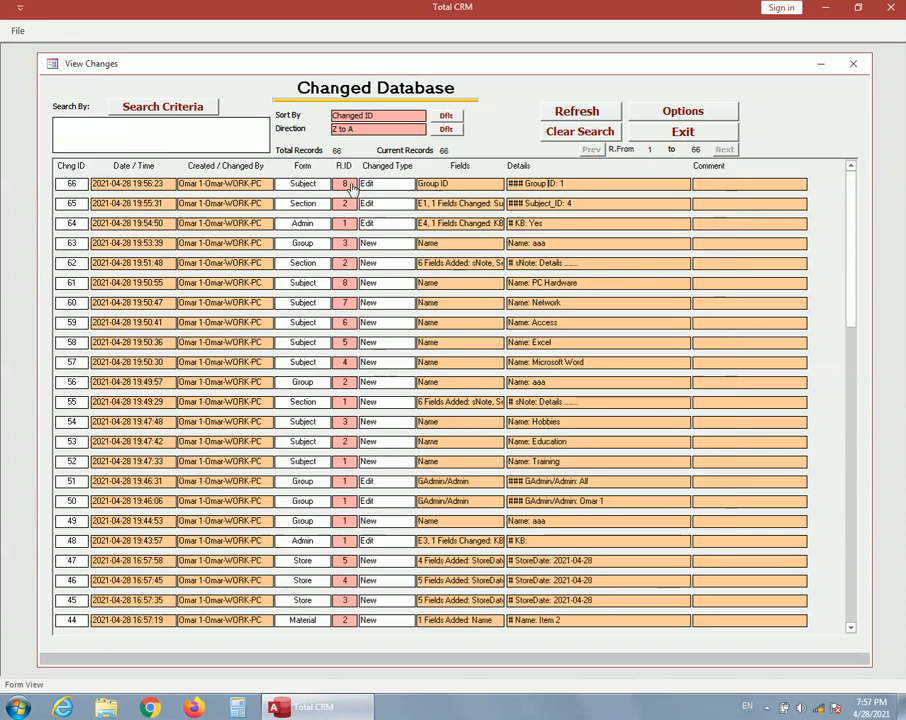
View the subject record behind the latest logged change and the Subject Database list, and return to the main page
{"action": "double_click", "coordinate": [345, 184]}
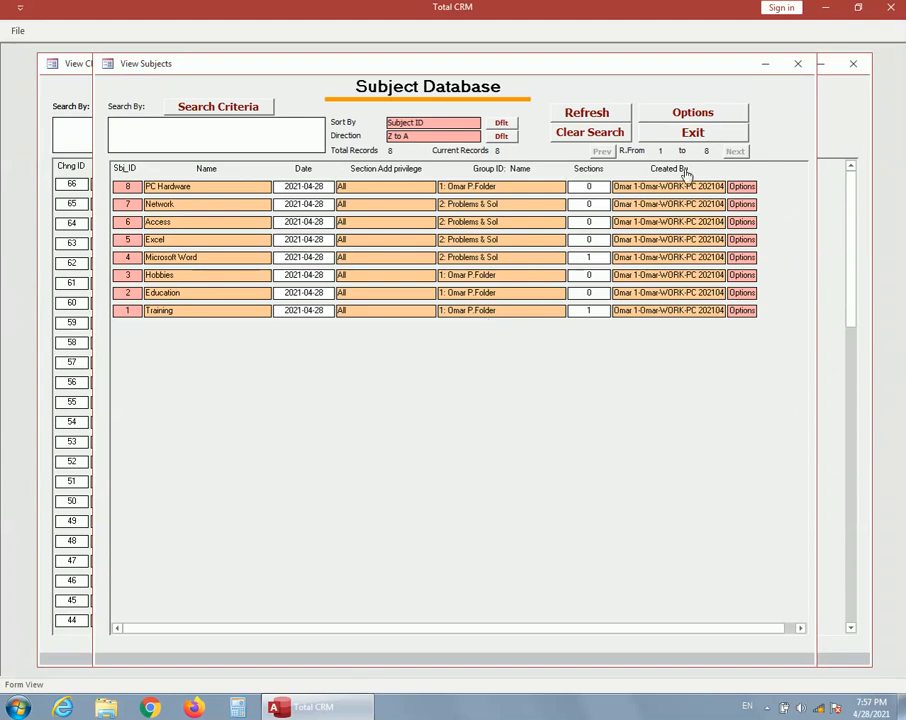
{"action": "left_click", "coordinate": [711, 136]}
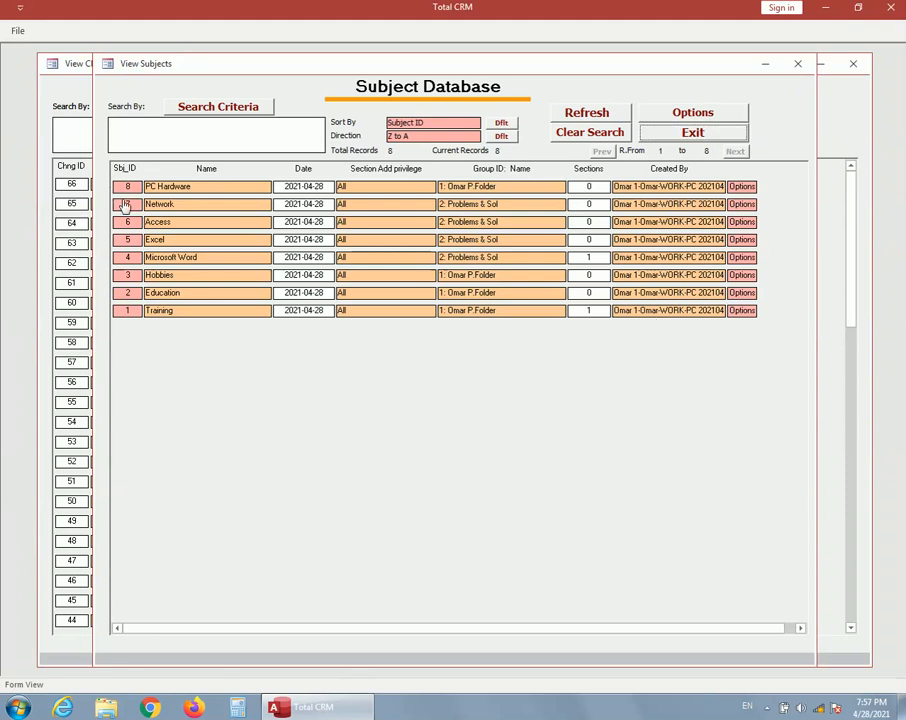
{"action": "left_click", "coordinate": [700, 137]}
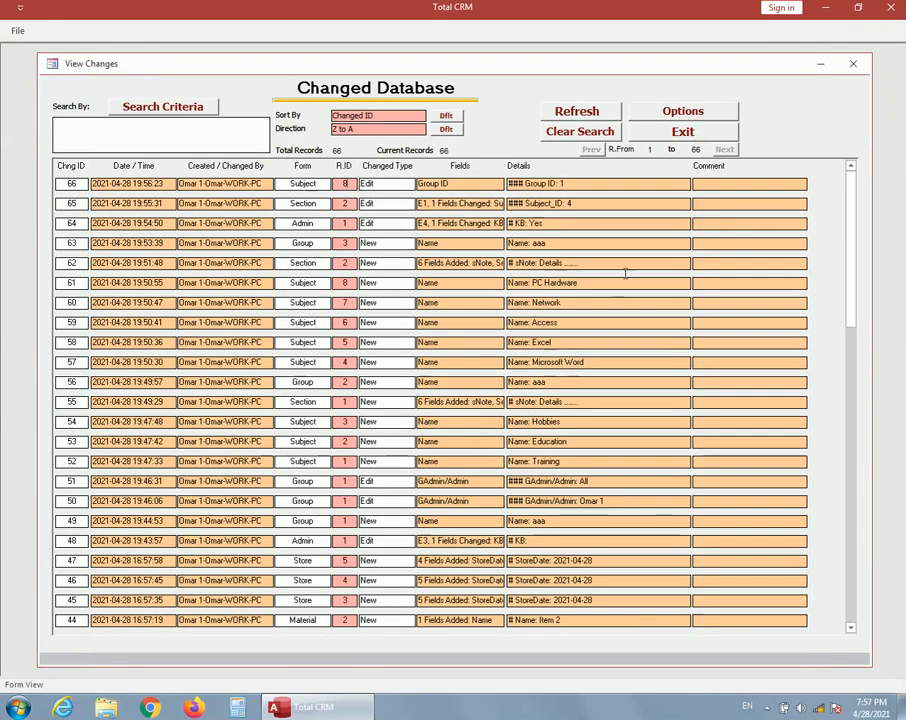
{"action": "left_click", "coordinate": [683, 133]}
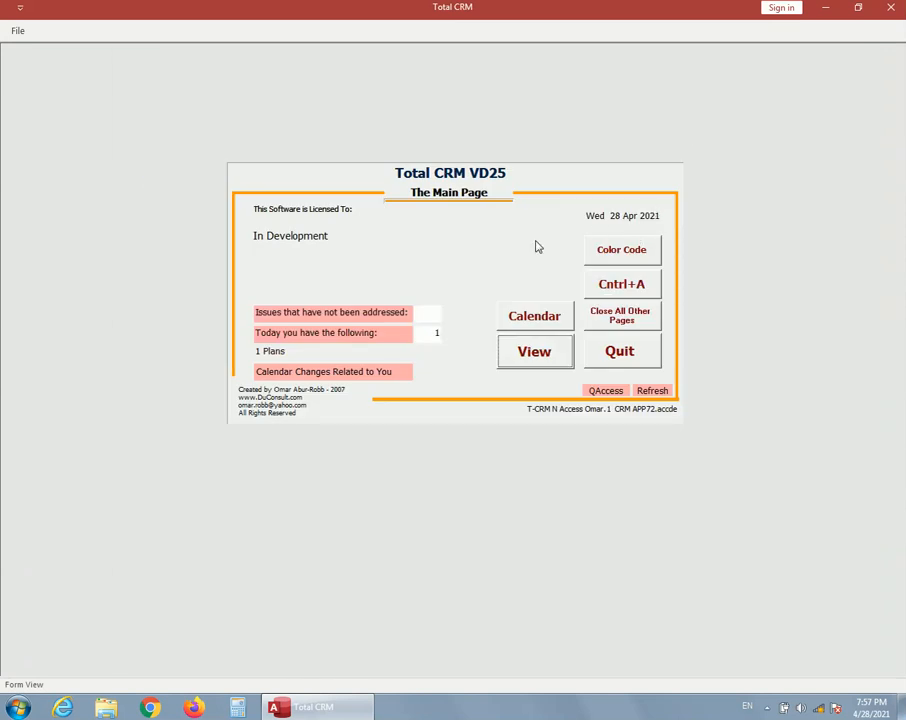